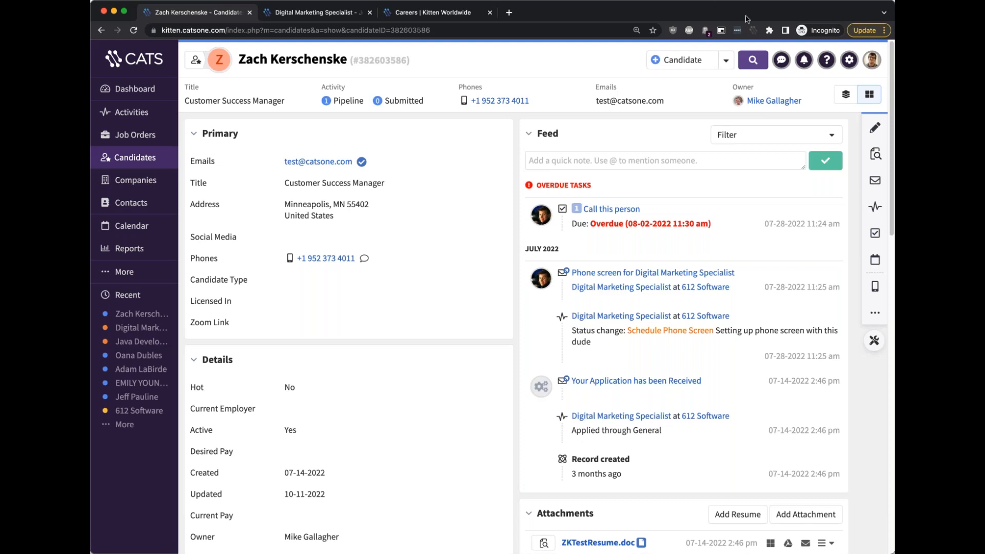
- Open the Custom Fields page in the site administration settings and review the listed fields
click(849, 60)
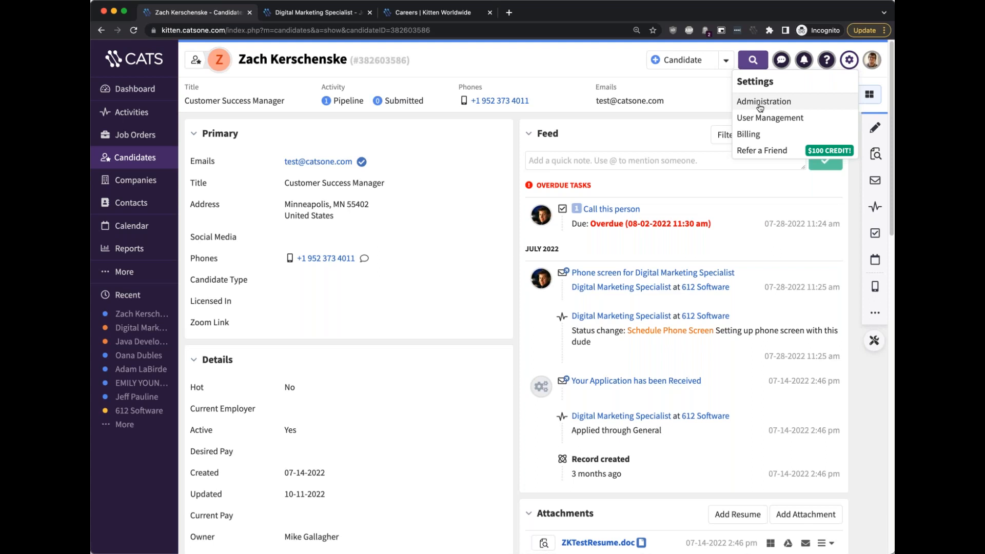
click(848, 60)
click(849, 60)
click(806, 105)
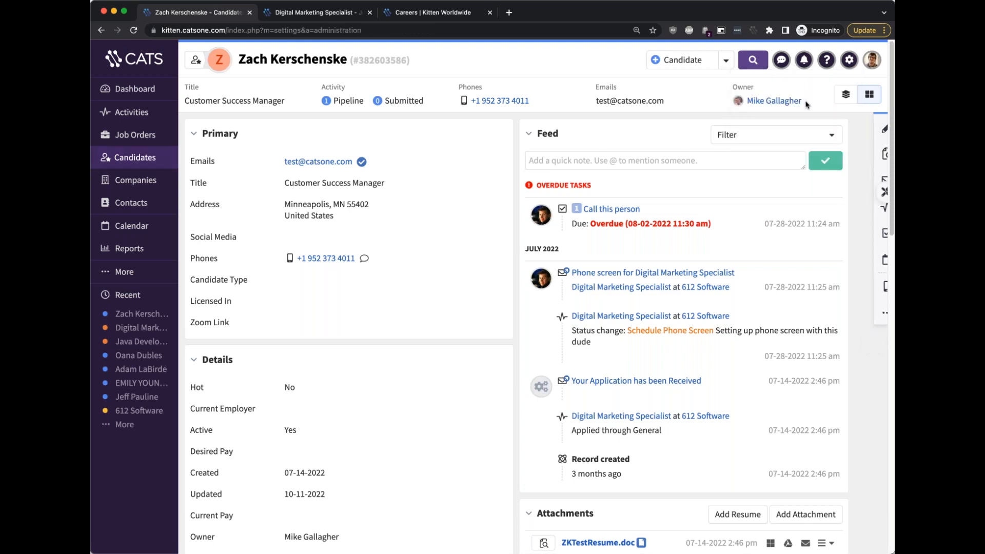
scroll(326, 273, down, 2)
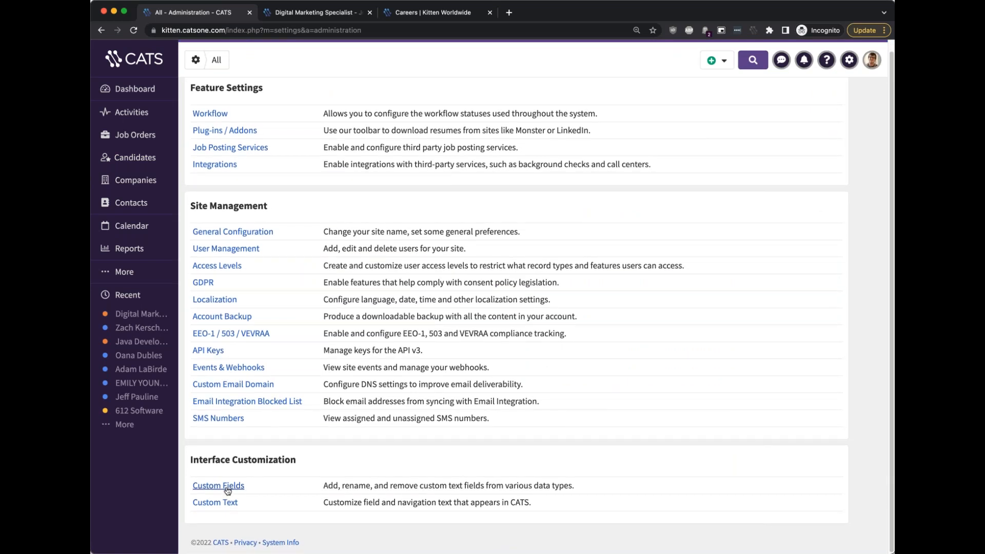
click(227, 488)
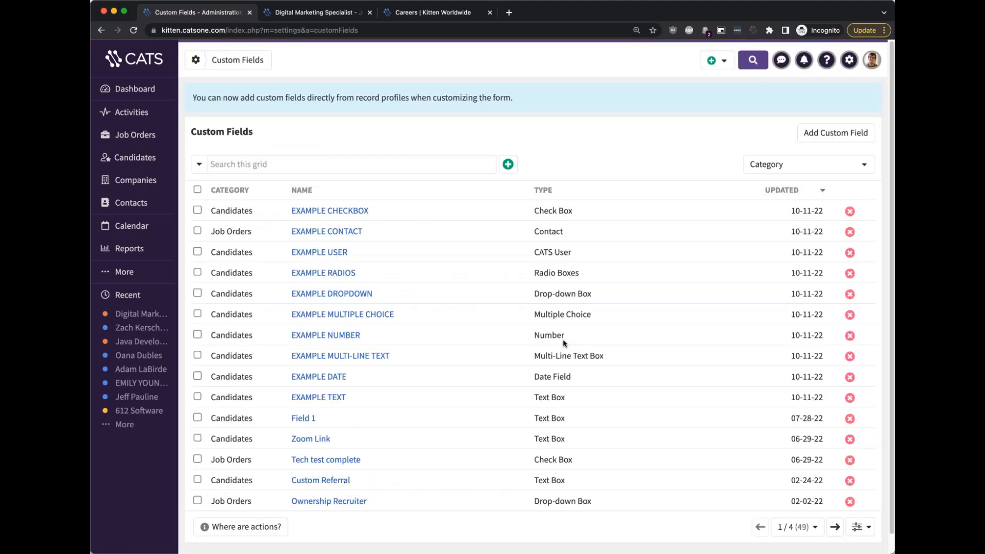
scroll(563, 343, down, 1)
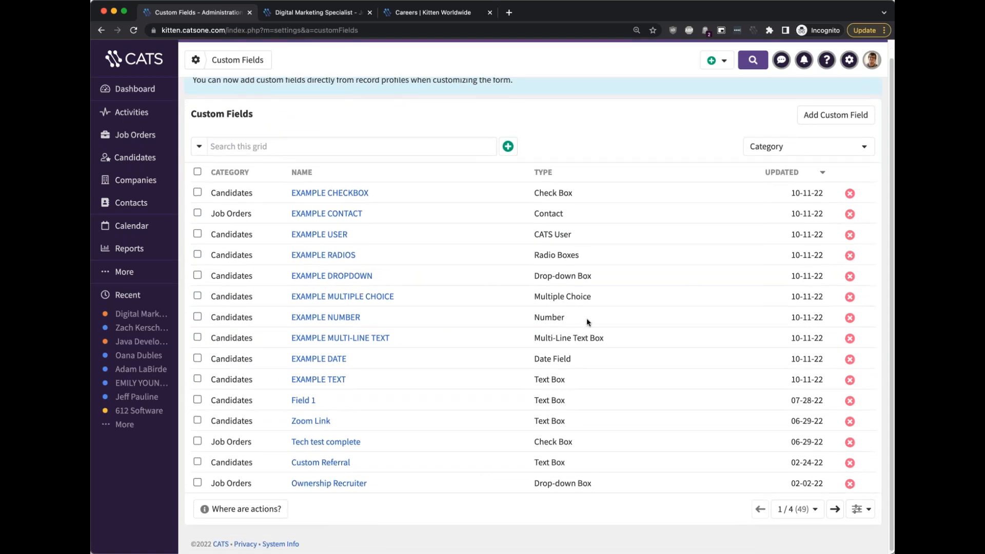
scroll(618, 321, up, 1)
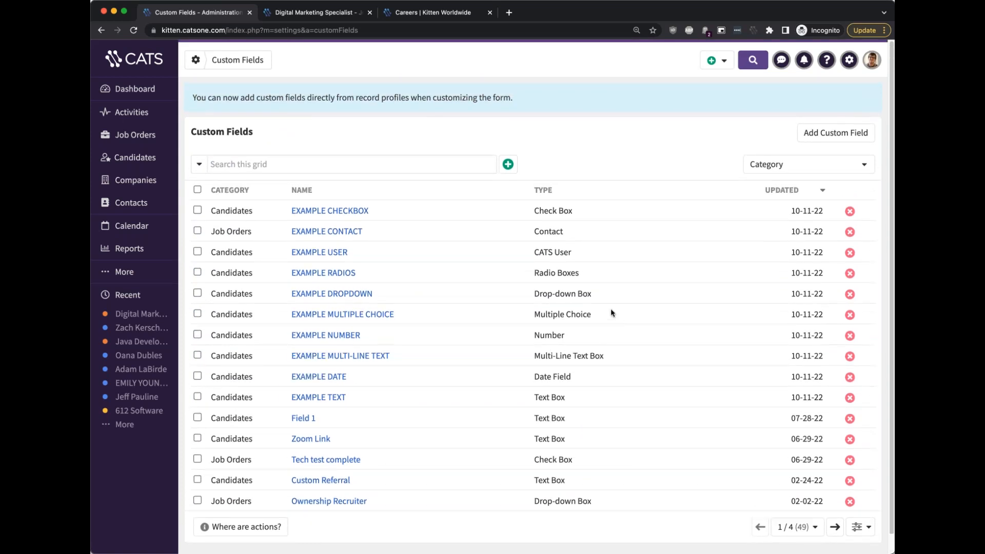
scroll(614, 310, down, 1)
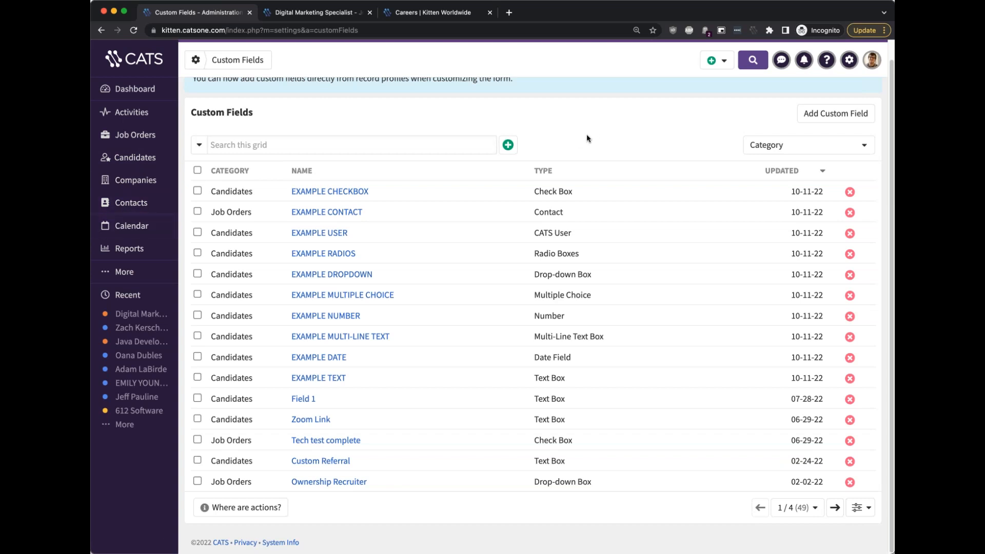
- Add a Candidate custom field of type Text named "Field name" with the comment "this is a comment"
click(844, 114)
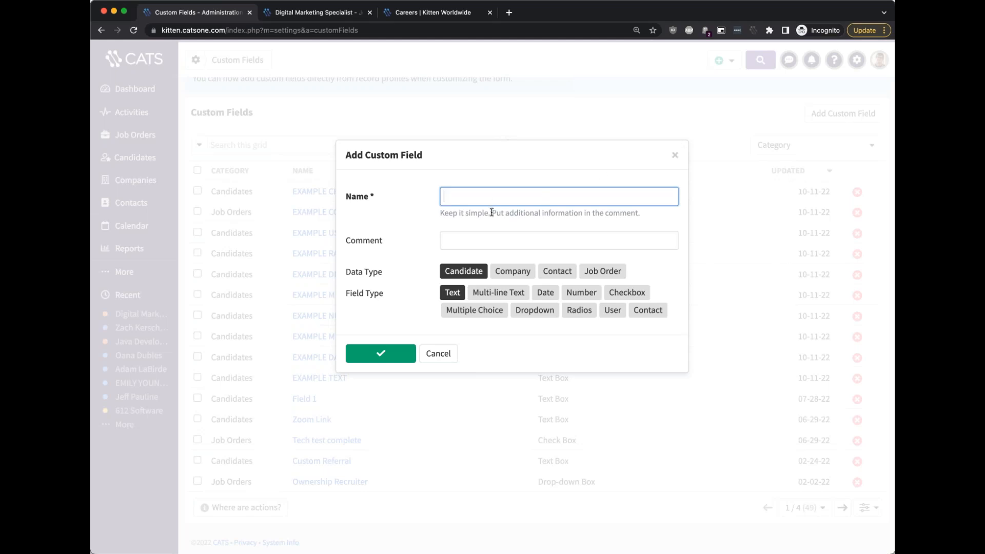
drag(490, 213, 419, 221)
click(523, 215)
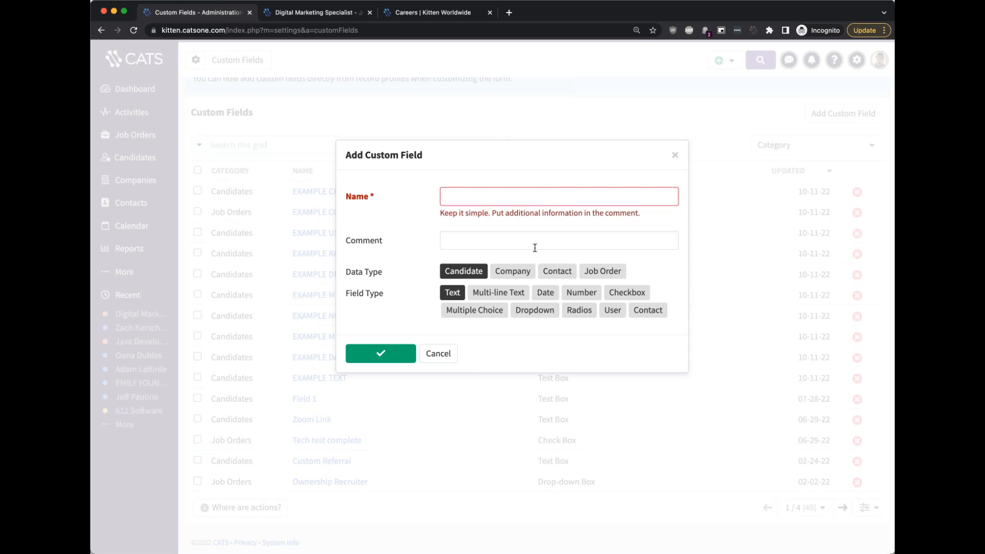
click(533, 244)
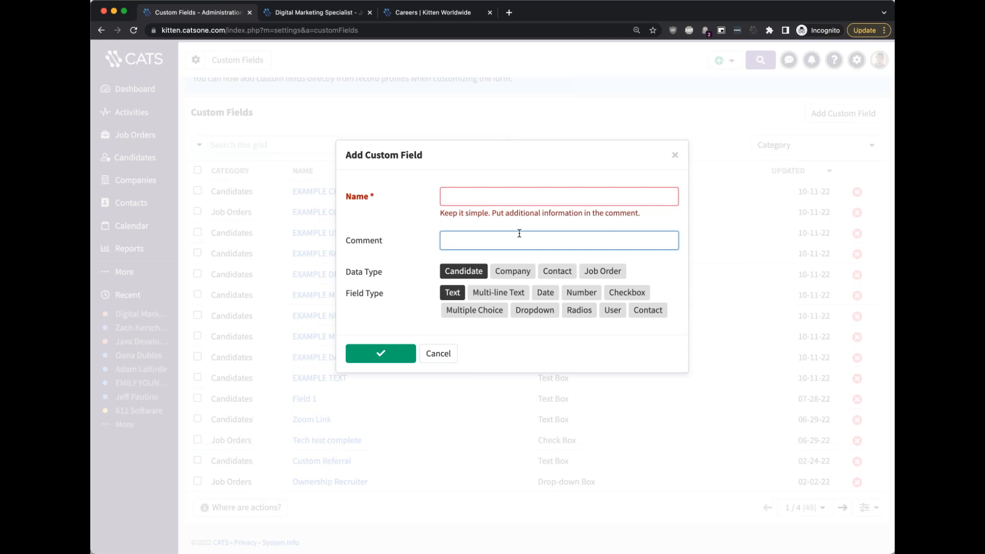
click(511, 200)
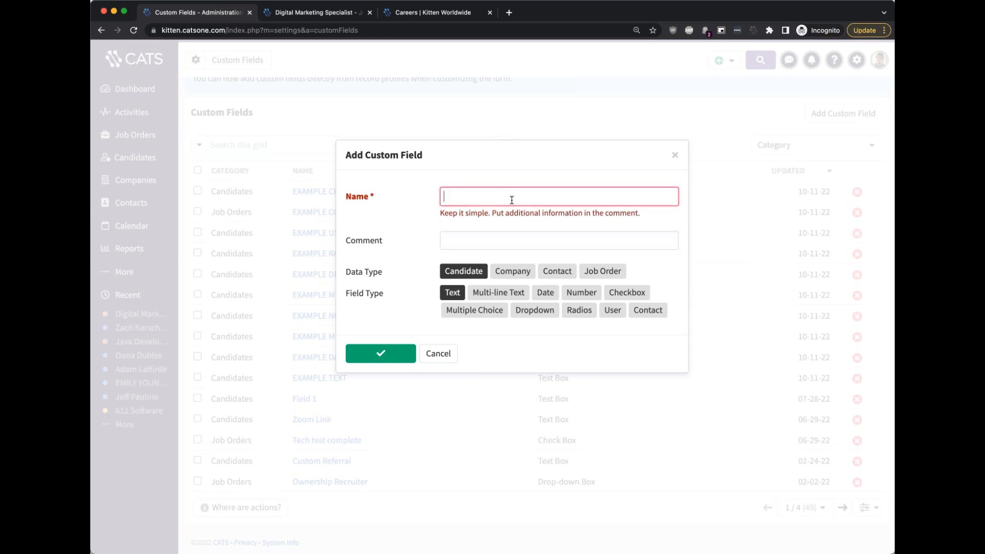
text(Field name)
click(569, 240)
text(this is)
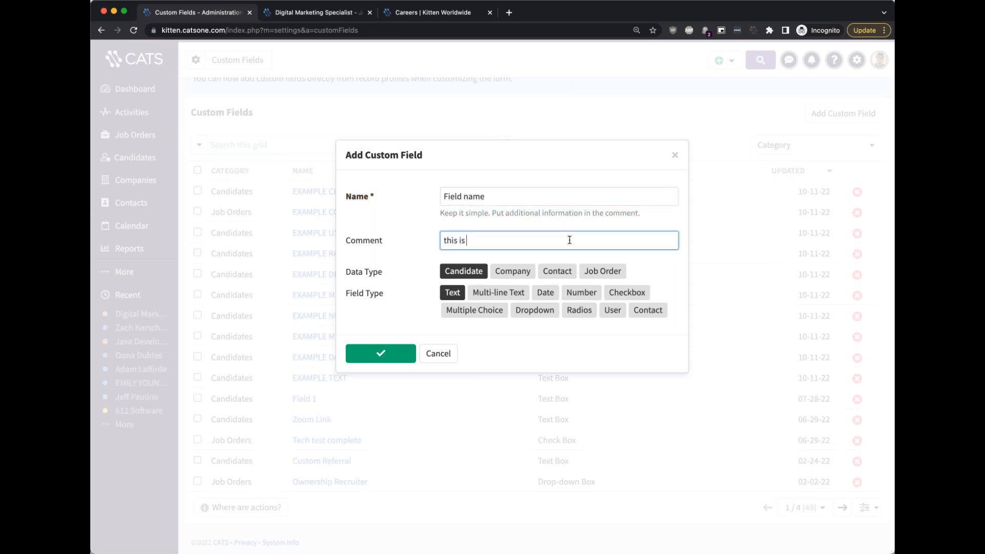
text( a comment)
click(399, 358)
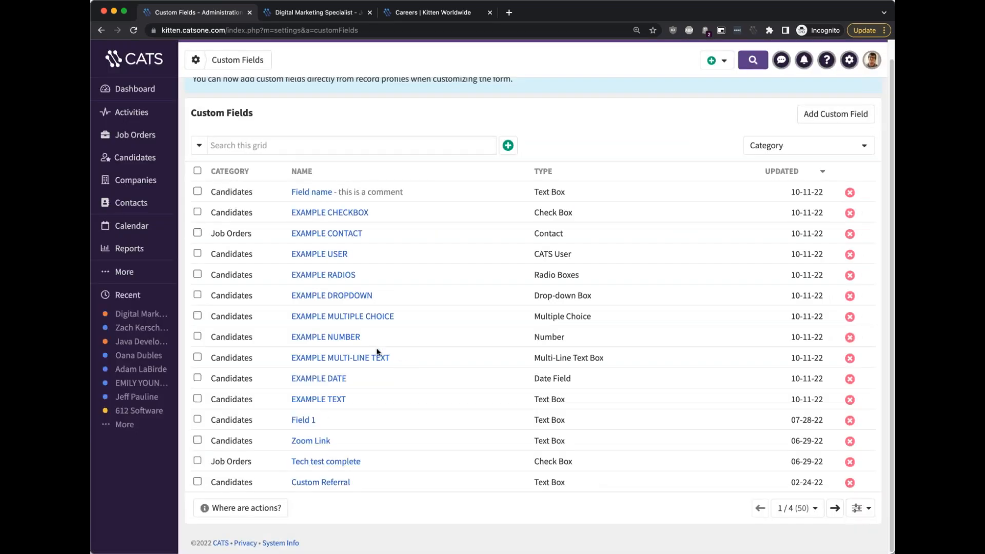
drag(405, 192, 291, 193)
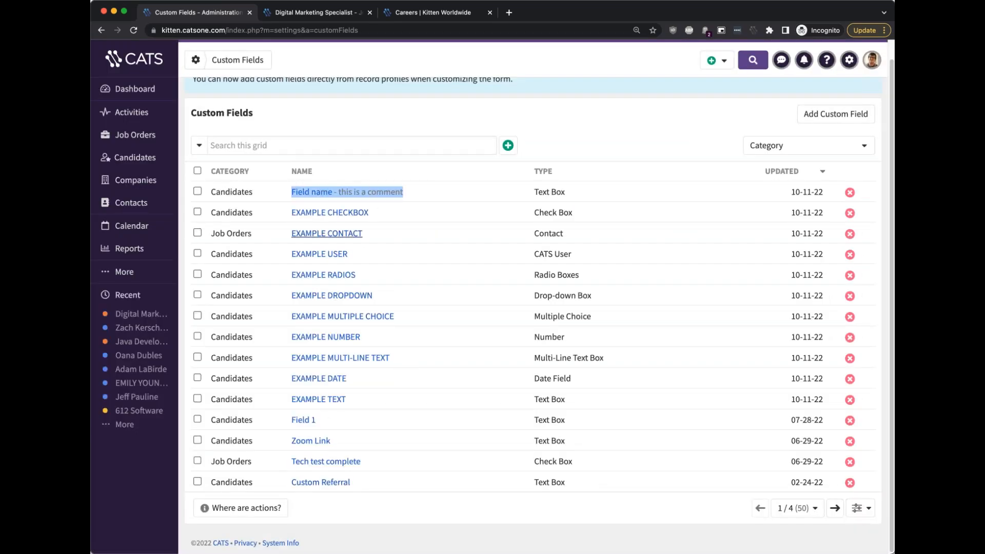
- Open the recently viewed candidate's record in a new tab and inspect the comment under the editable "Field name" field
right_click(151, 329)
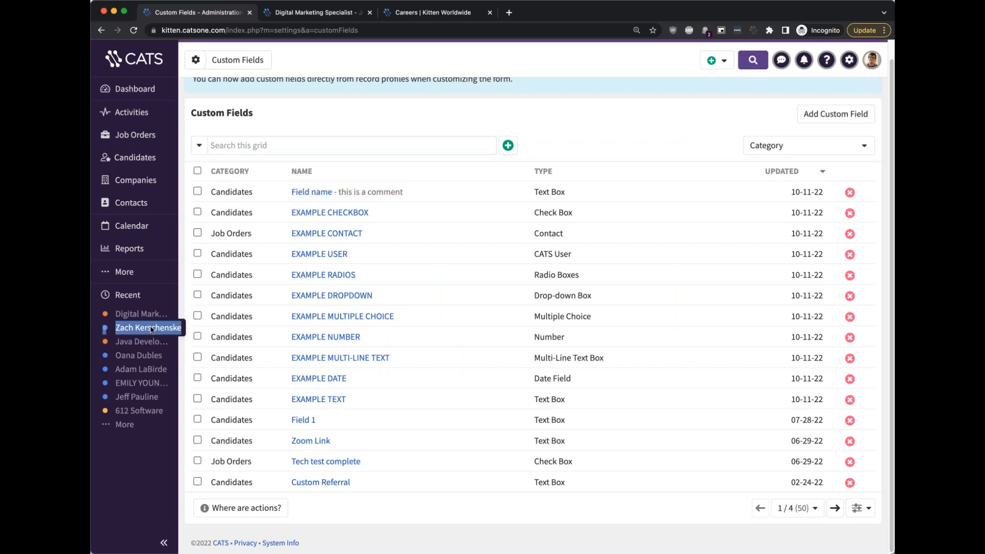
click(174, 335)
click(323, 11)
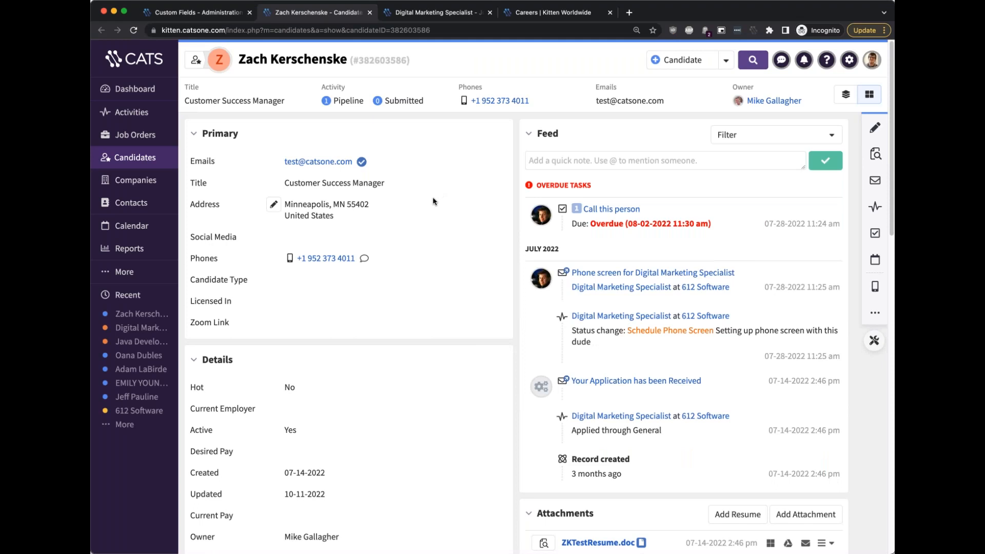
scroll(432, 201, down, 7)
scroll(423, 198, down, 3)
mouse_move(273, 229)
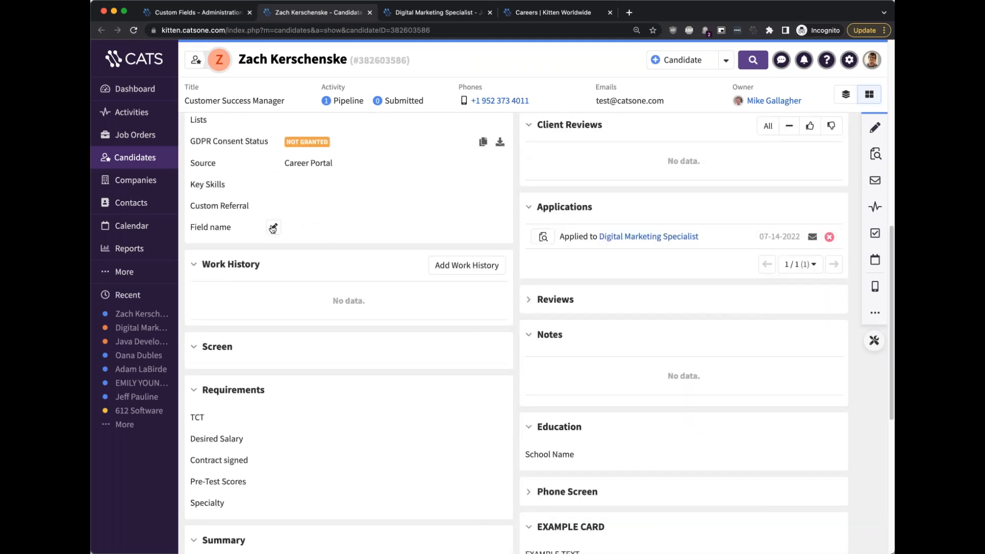
click(272, 229)
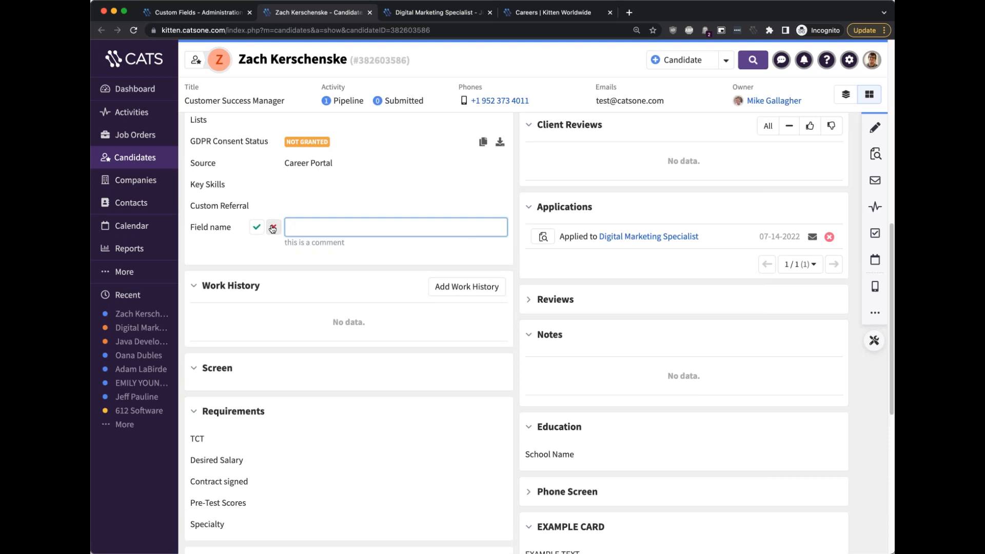
triple_click(311, 242)
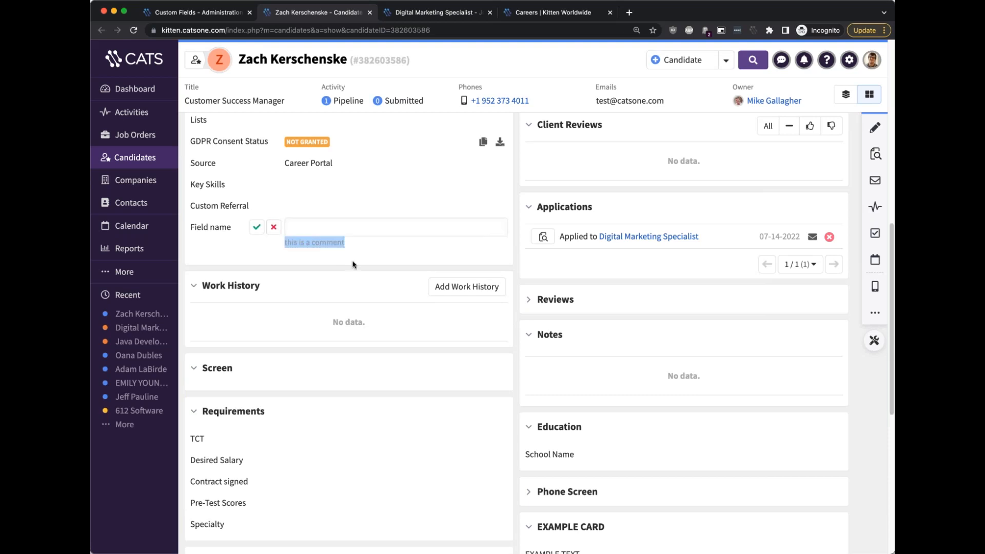
click(357, 256)
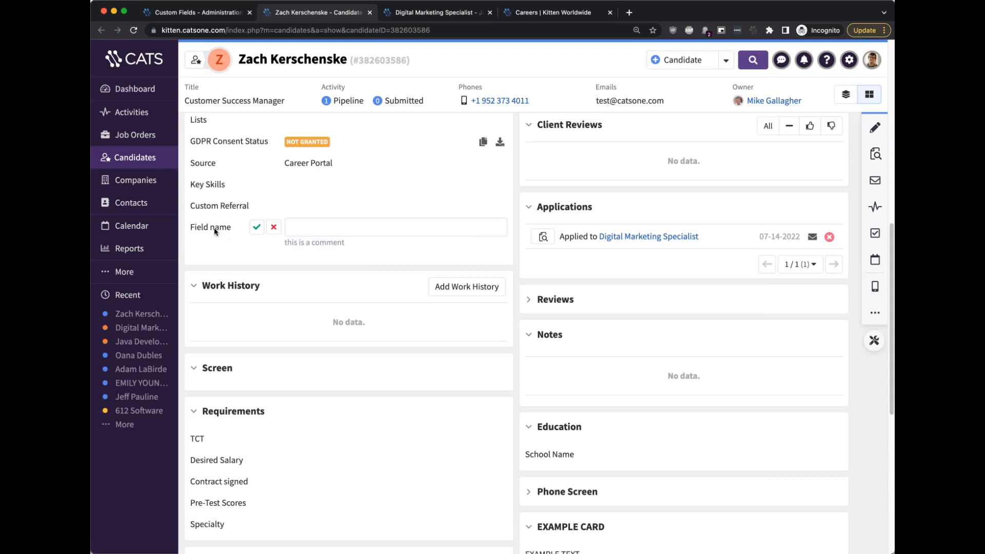
triple_click(323, 244)
click(326, 244)
- Return to the custom fields list, review the data type options for a new custom field, and close the form without adding one
click(214, 12)
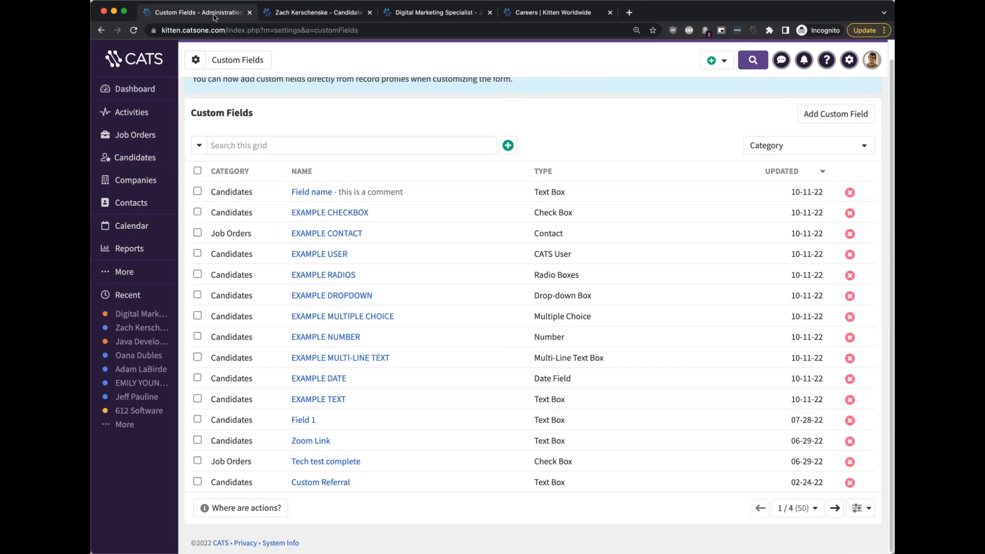
triple_click(392, 191)
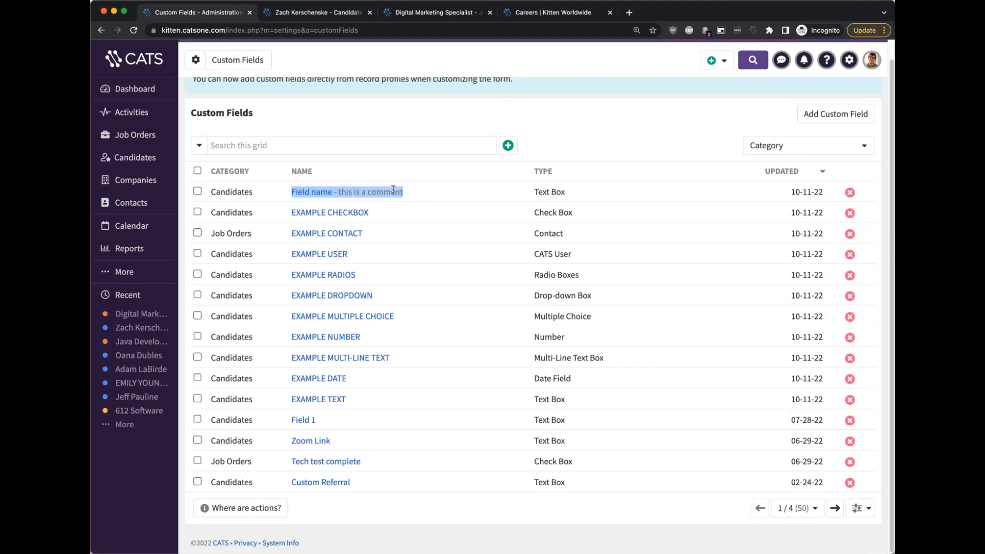
click(823, 119)
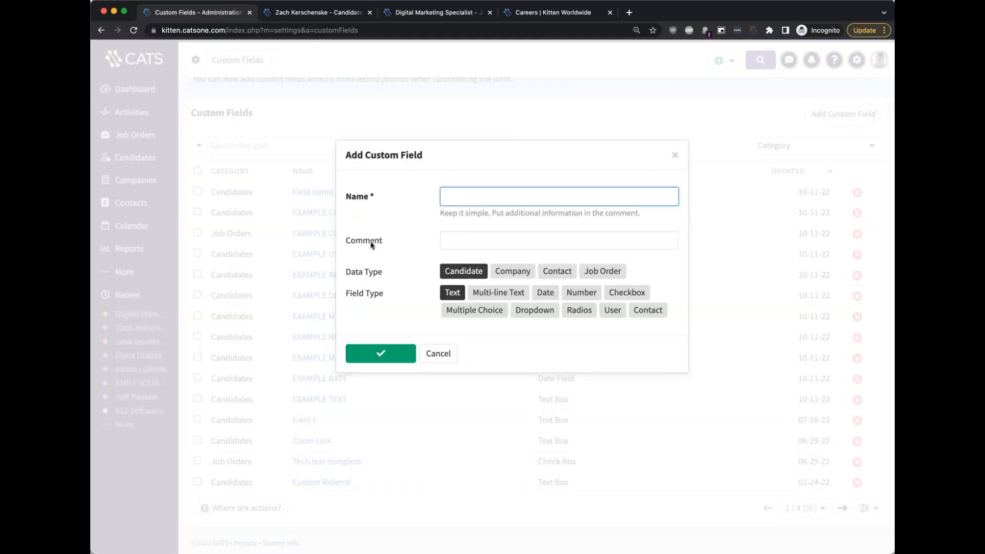
click(351, 276)
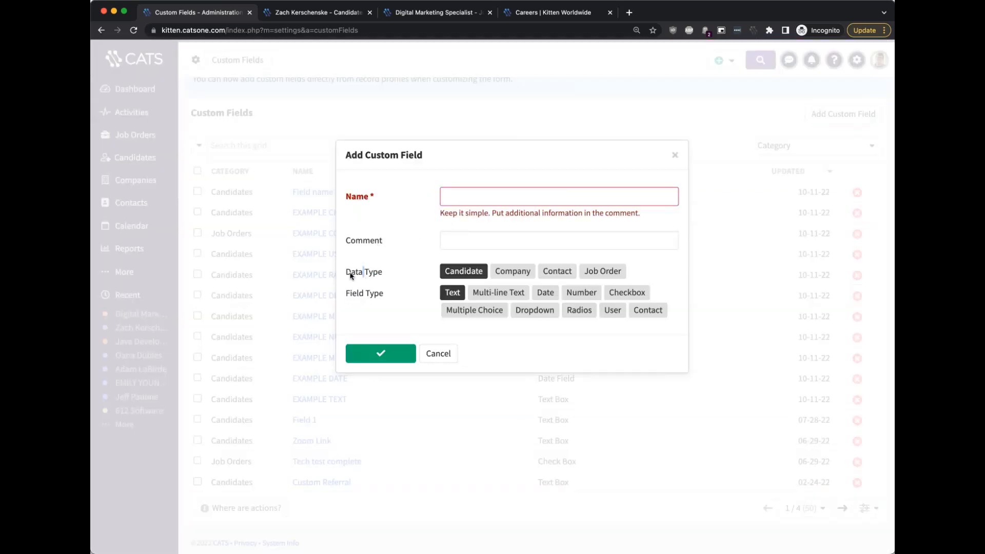
drag(349, 272, 376, 275)
click(376, 274)
click(675, 156)
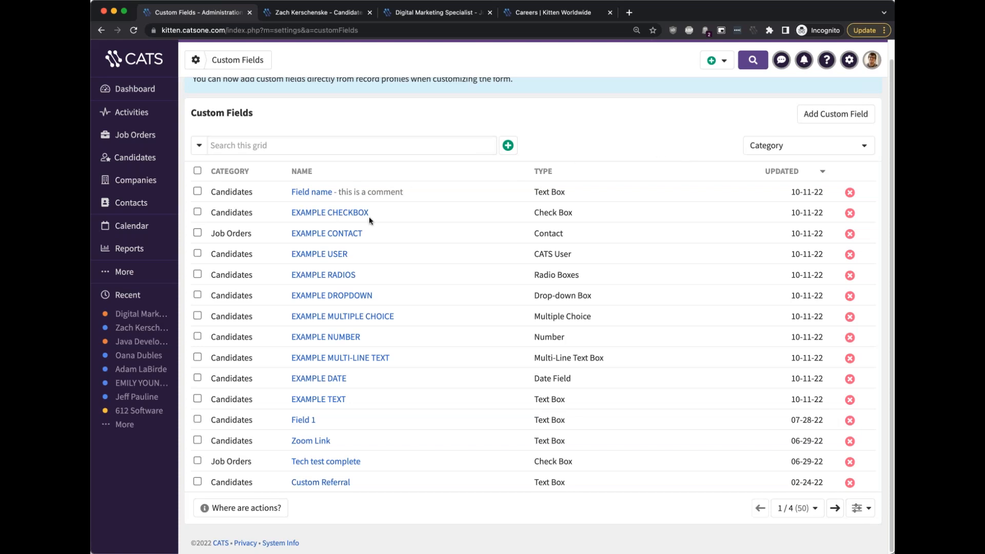
- Open the recently viewed candidate's record in the current tab and switch its layout into customization mode
click(133, 330)
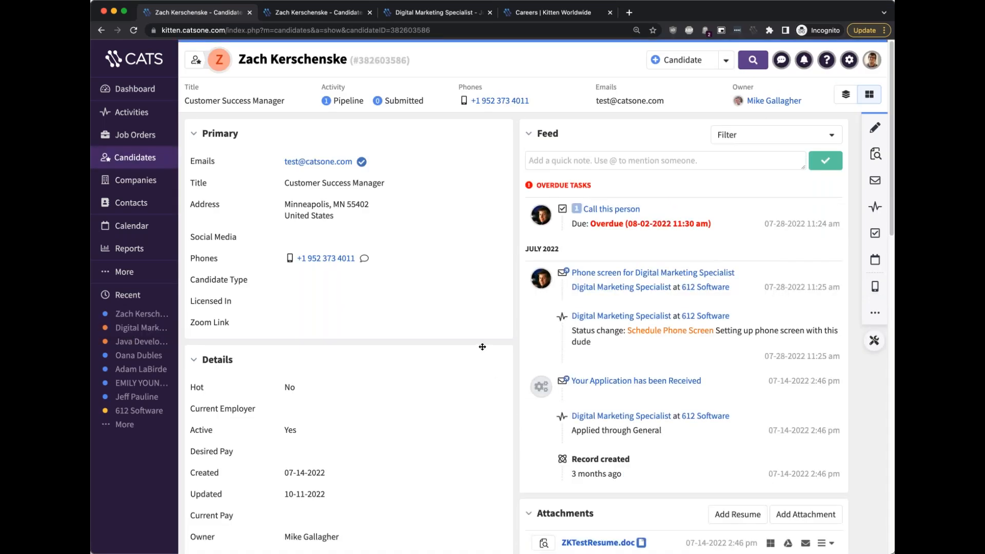
scroll(481, 345, down, 10)
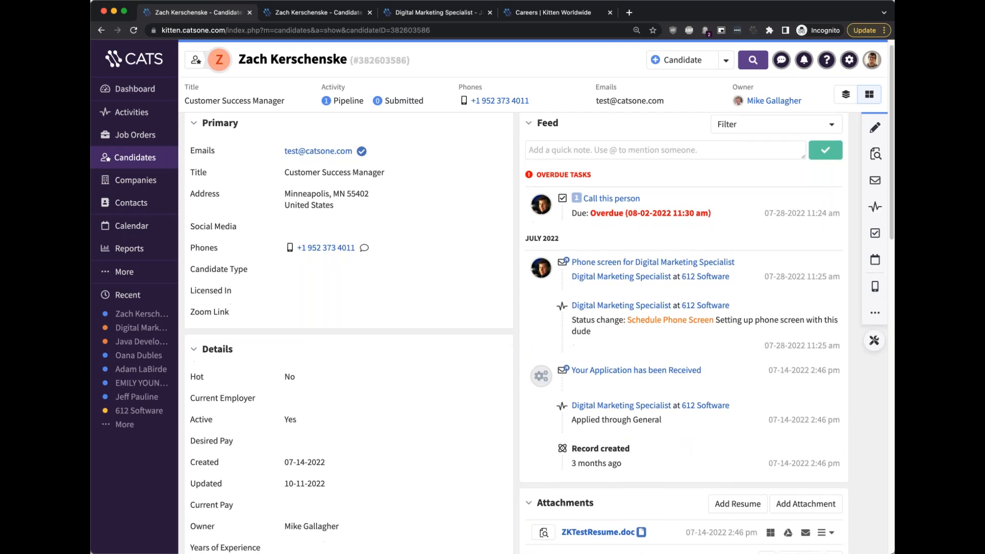
scroll(481, 345, up, 5)
scroll(481, 346, up, 5)
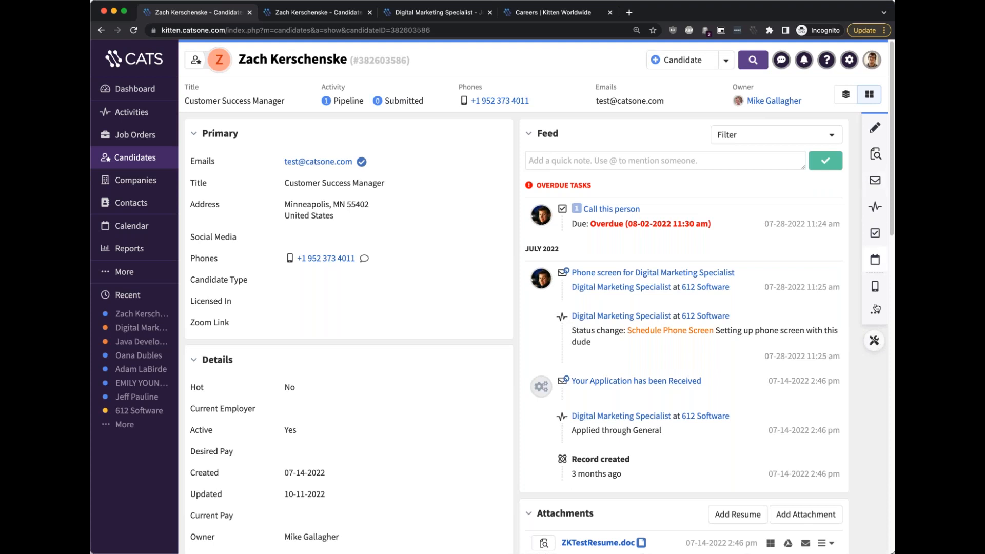
click(874, 341)
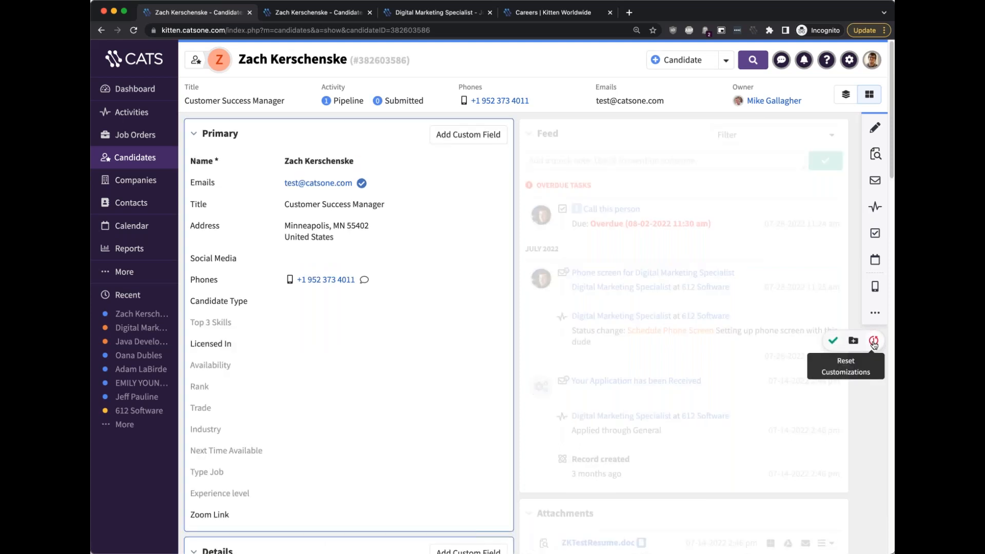
- Examine the customization options for fields and cards in the candidate layout, including the Primary, Details and Education cards
mouse_move(195, 304)
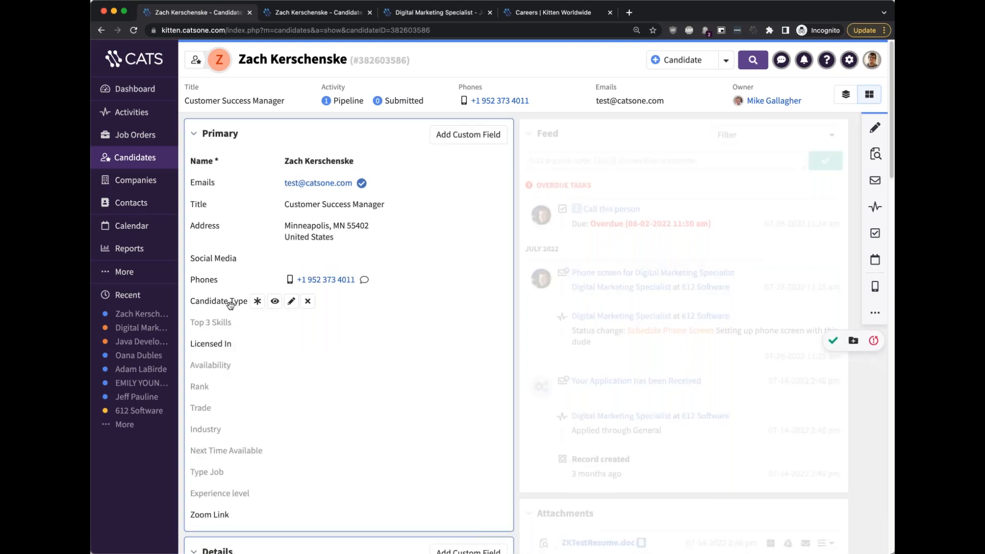
drag(230, 305, 213, 282)
scroll(361, 388, down, 8)
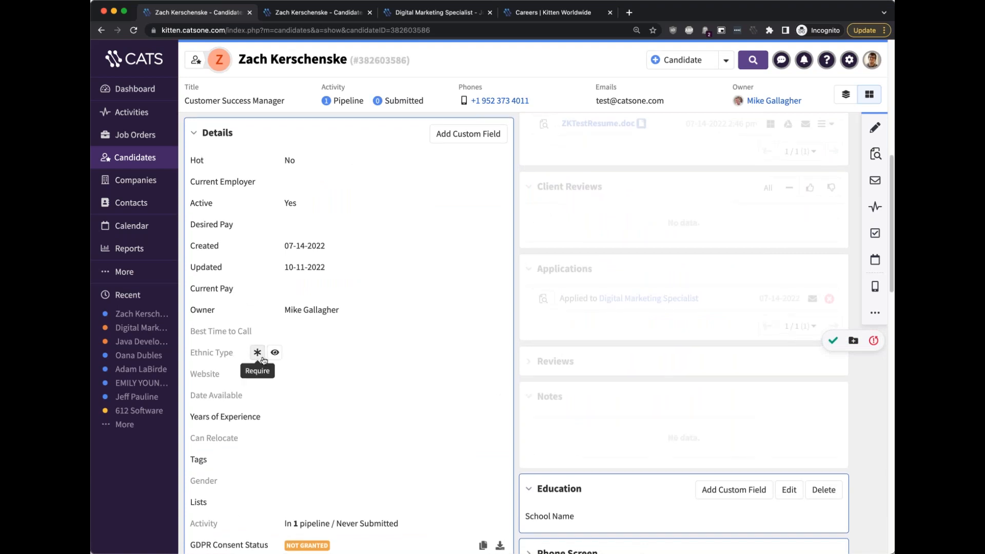
scroll(275, 358, up, 8)
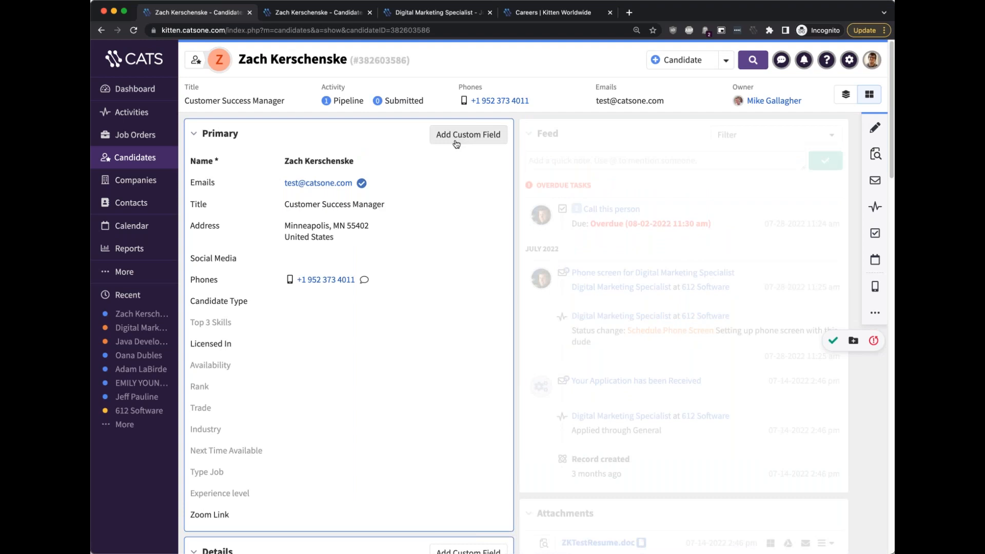
scroll(466, 245, down, 6)
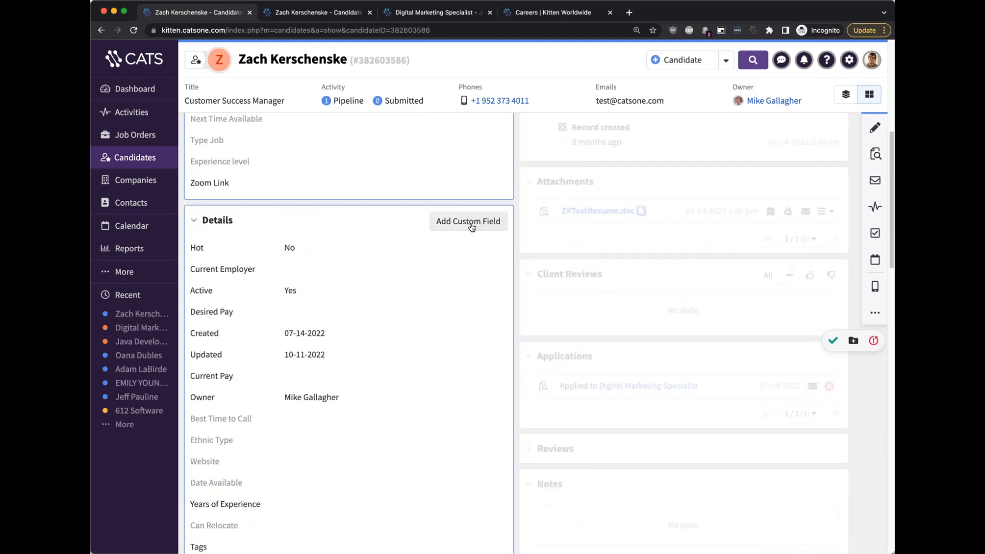
scroll(457, 228, down, 8)
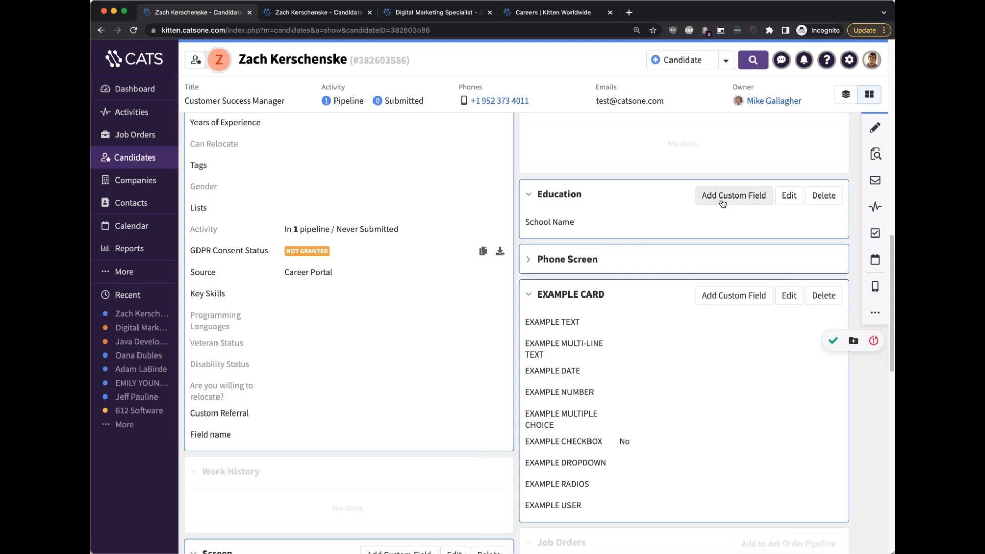
mouse_move(538, 225)
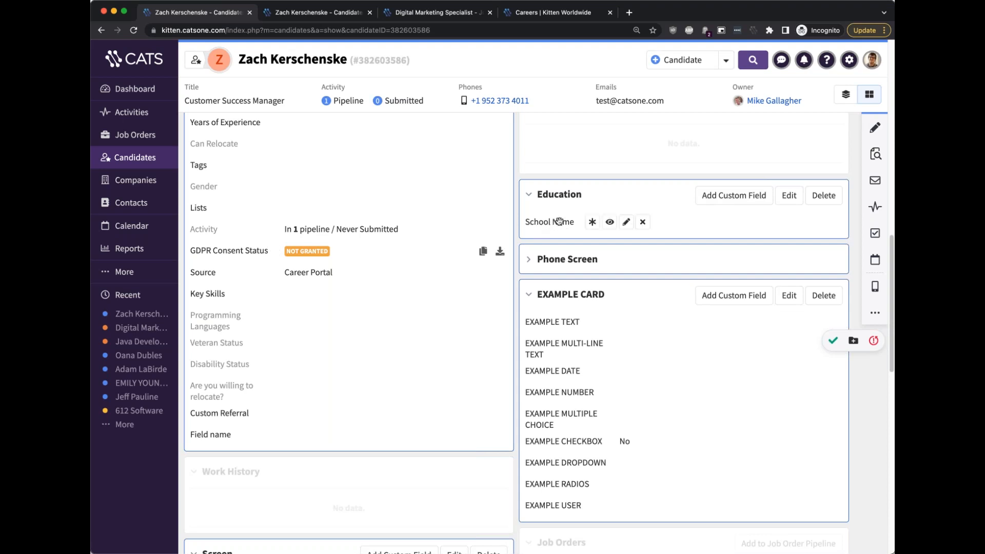
- Add a Date custom field named "Graduation Date" to the Education card and save the layout customization
click(741, 201)
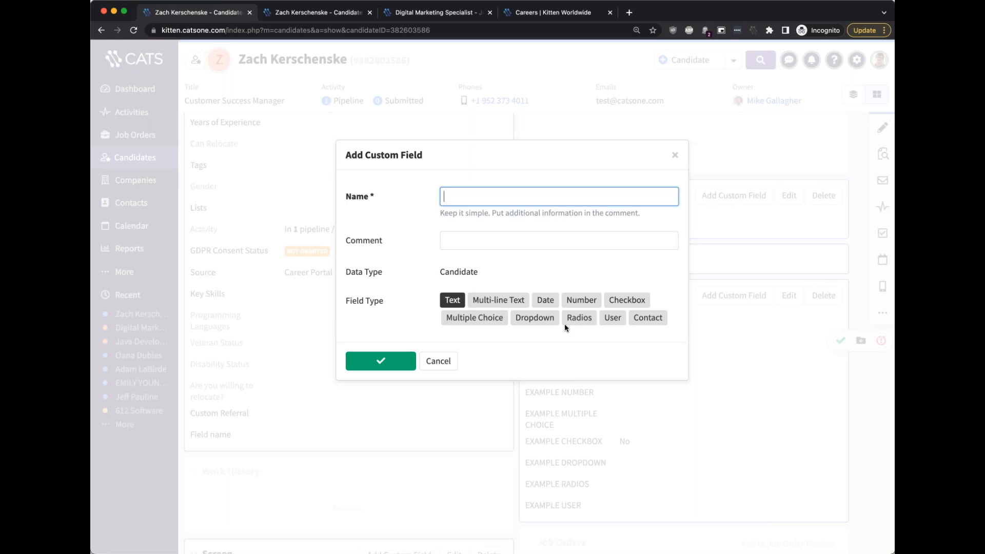
text(Graduation Date)
double_click(468, 271)
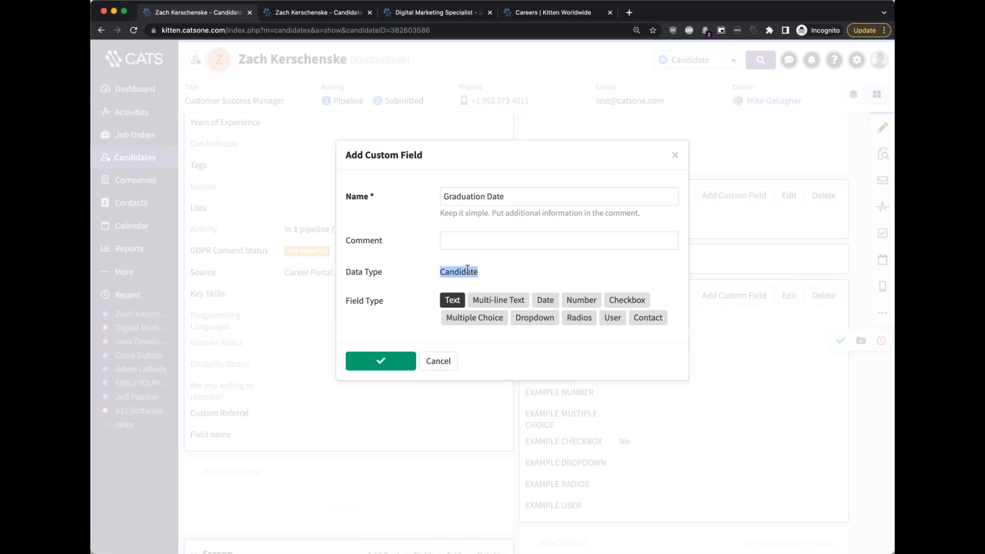
click(550, 301)
click(377, 360)
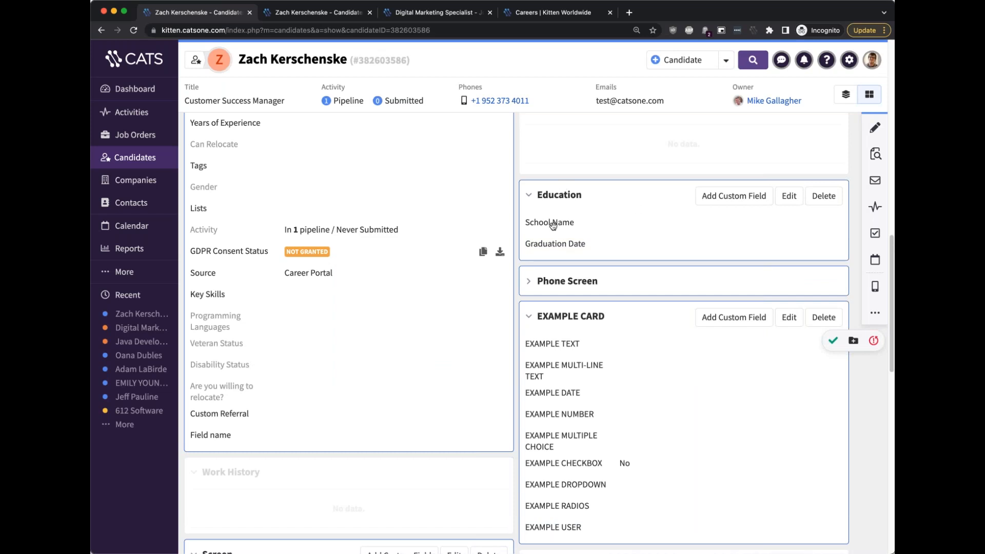
mouse_move(549, 247)
click(833, 342)
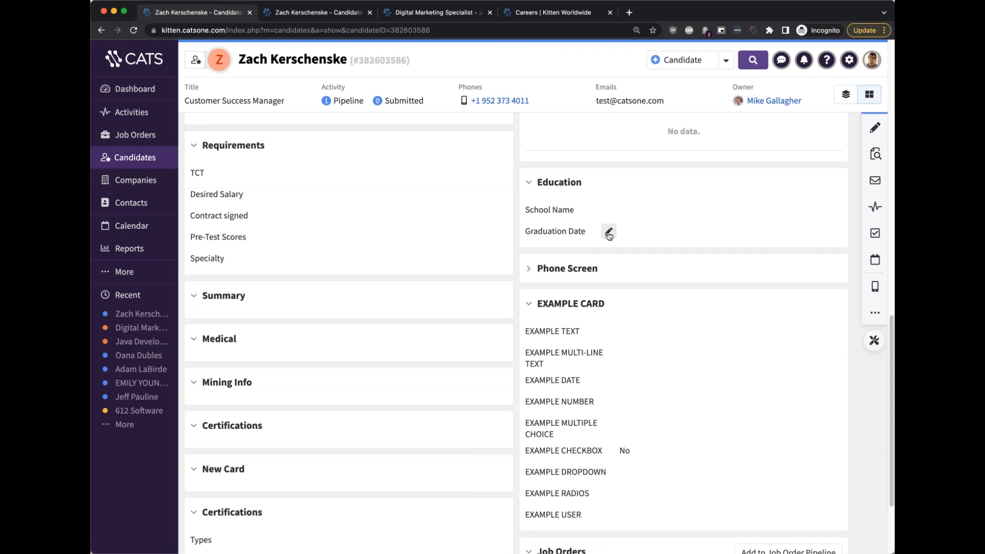
- Set the candidate's Graduation Date in the Education card to 11-01-2021 and save it
click(607, 235)
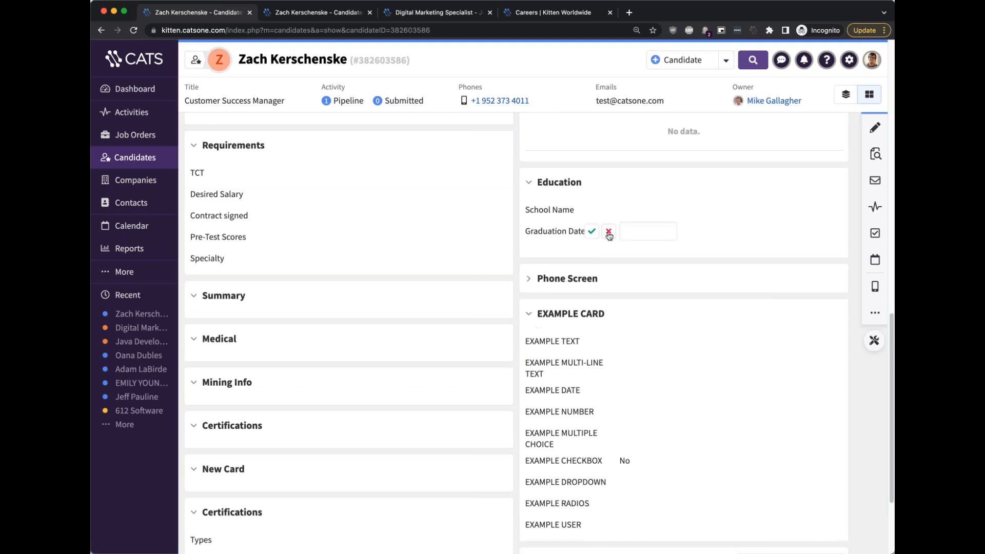
click(649, 232)
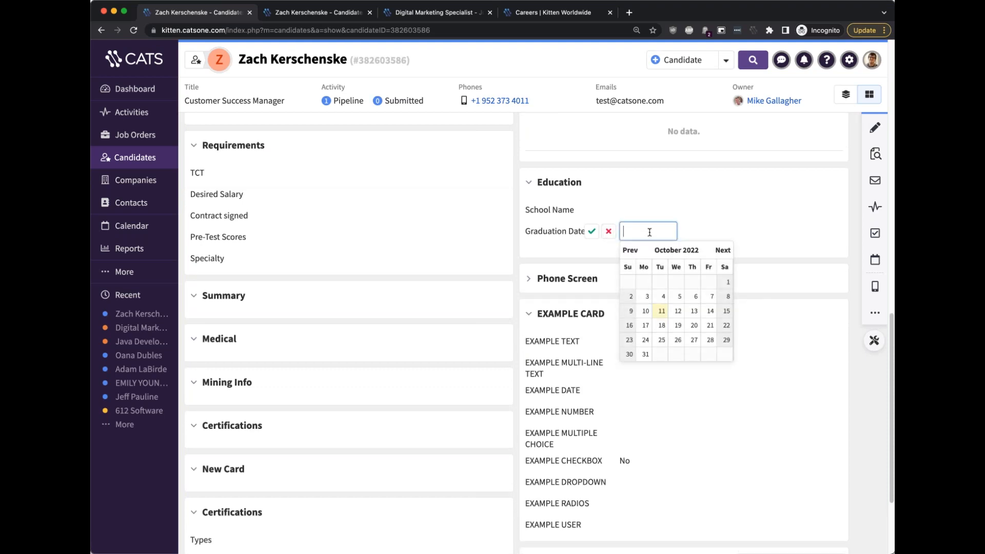
double_click(631, 250)
double_click(630, 251)
double_click(630, 251)
double_click(630, 250)
triple_click(630, 250)
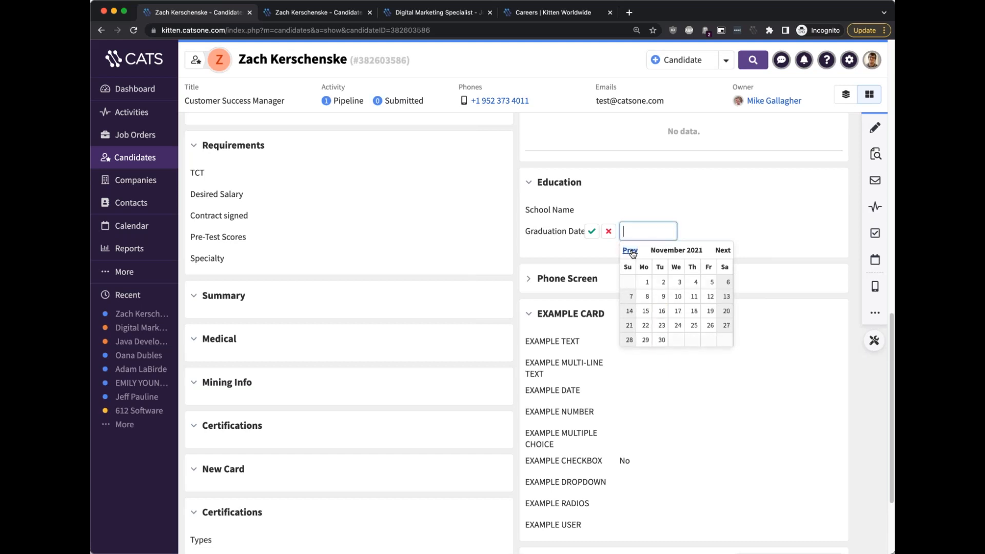
click(646, 281)
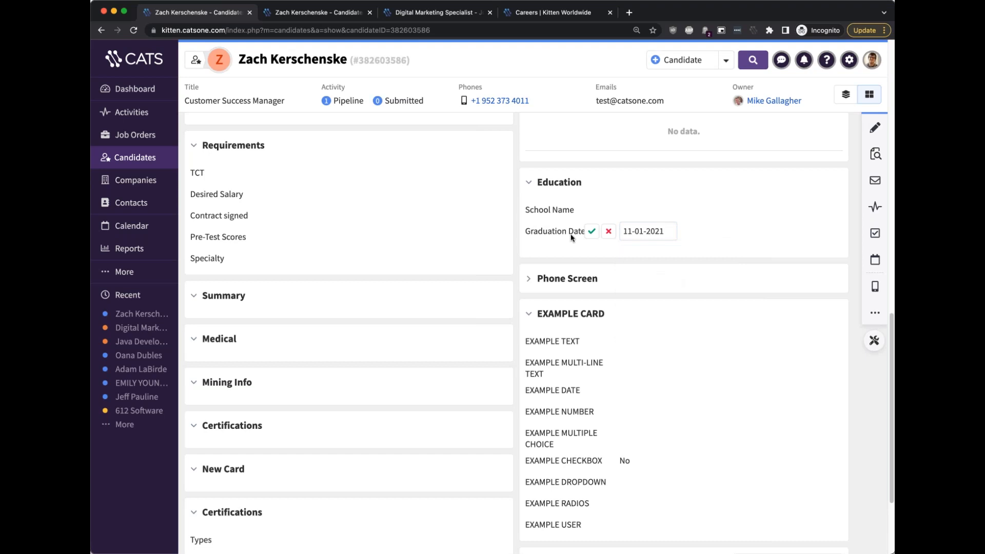
click(590, 233)
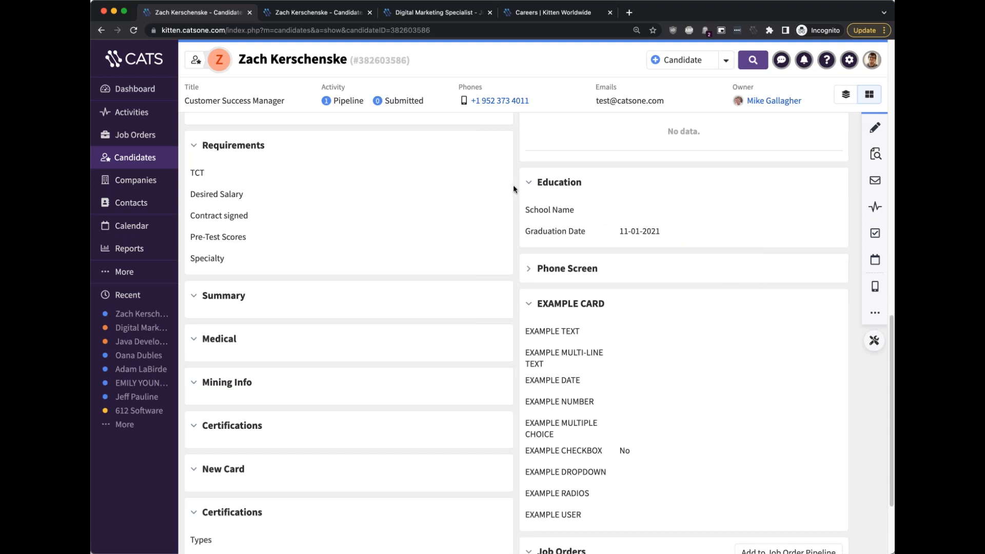
- Open another recently viewed candidate's record and check its Education card for the Graduation Date field
click(123, 371)
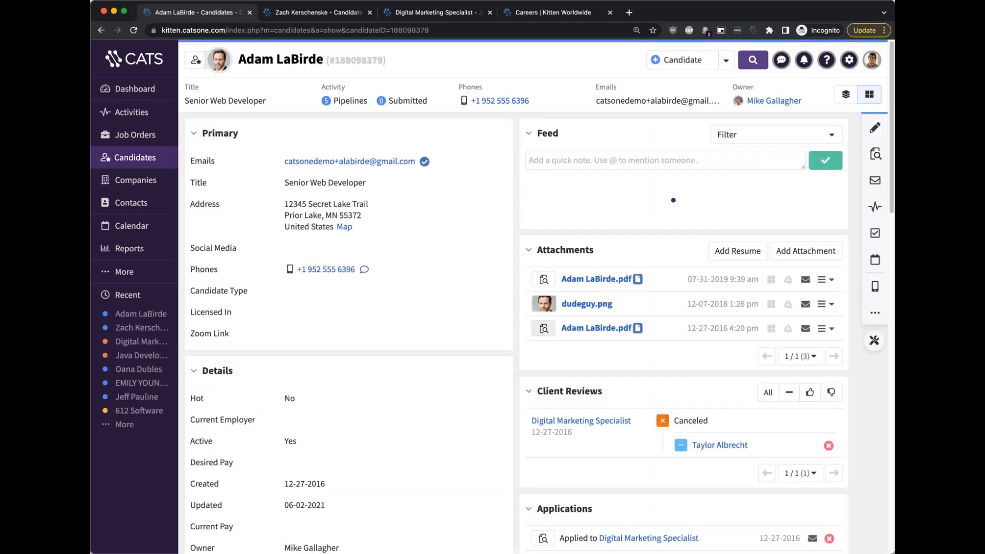
scroll(511, 318, down, 10)
scroll(511, 319, down, 6)
scroll(551, 298, up, 3)
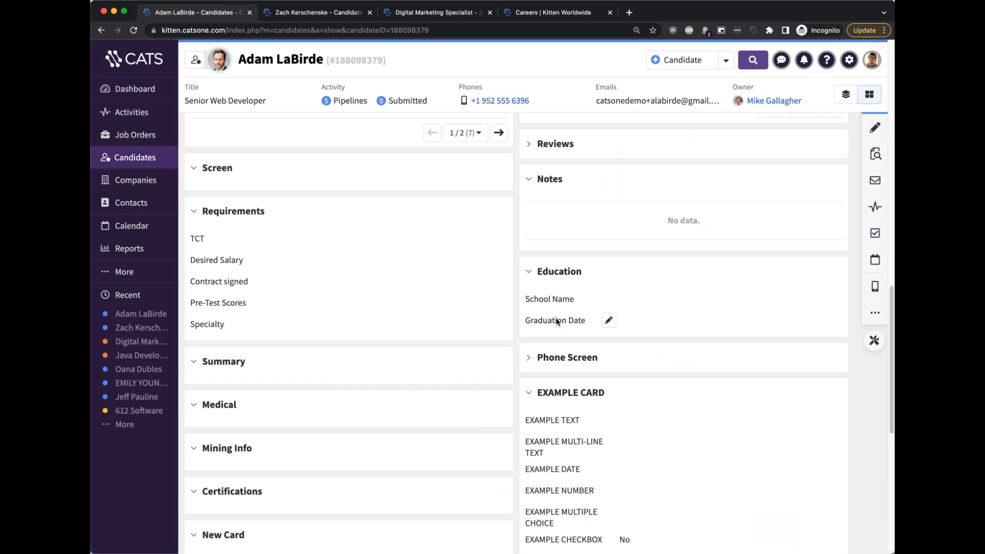
- Open the custom fields list in the administration settings and review the listed fields and their types
click(849, 61)
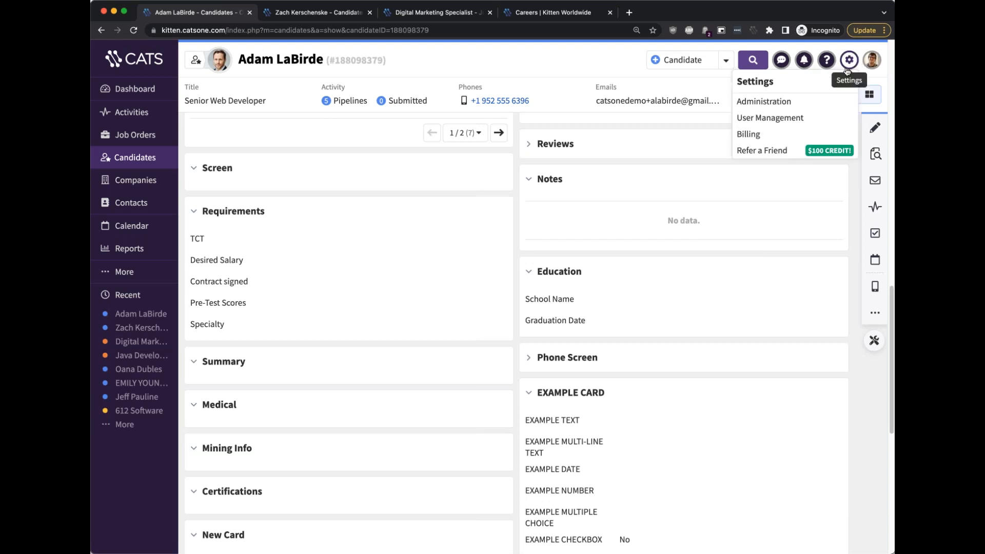
click(800, 101)
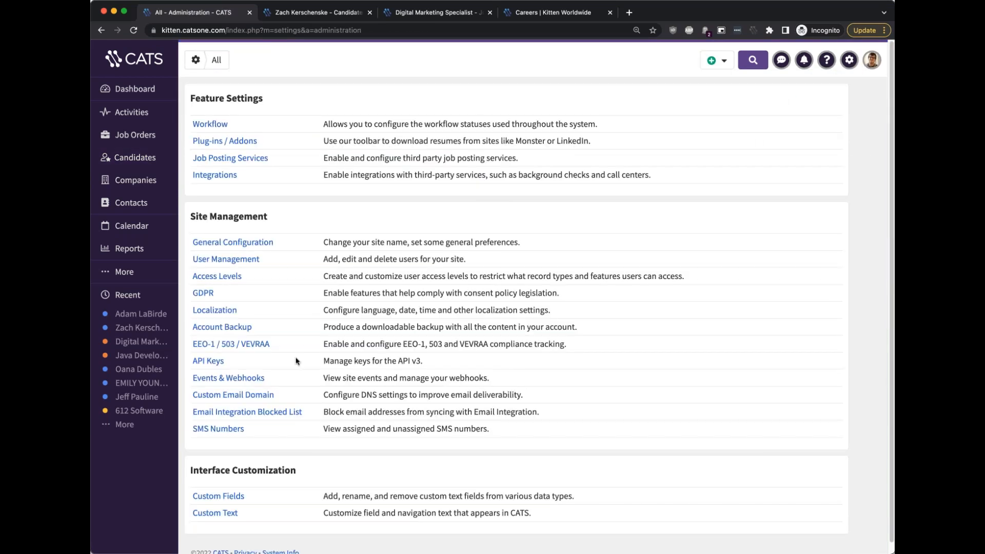
scroll(238, 394, down, 1)
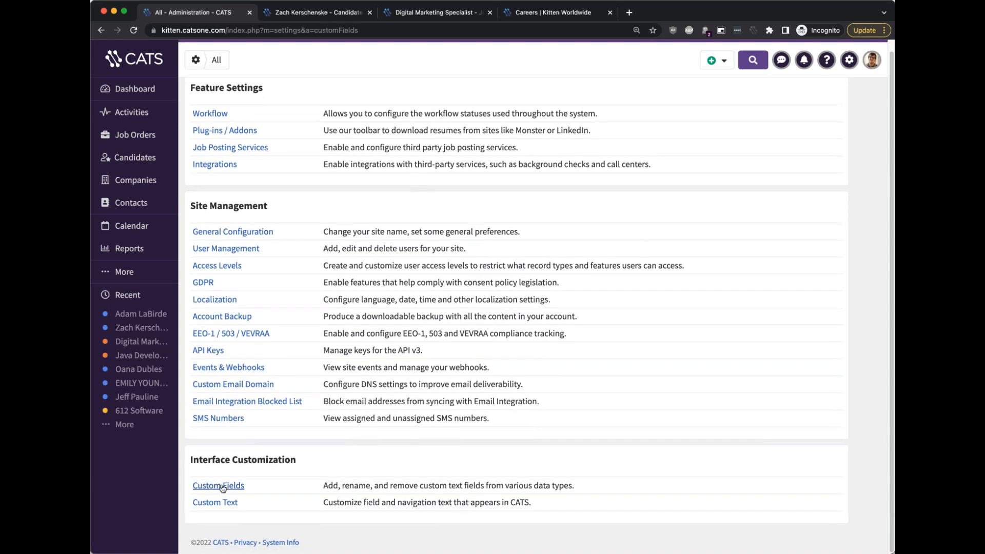
click(219, 485)
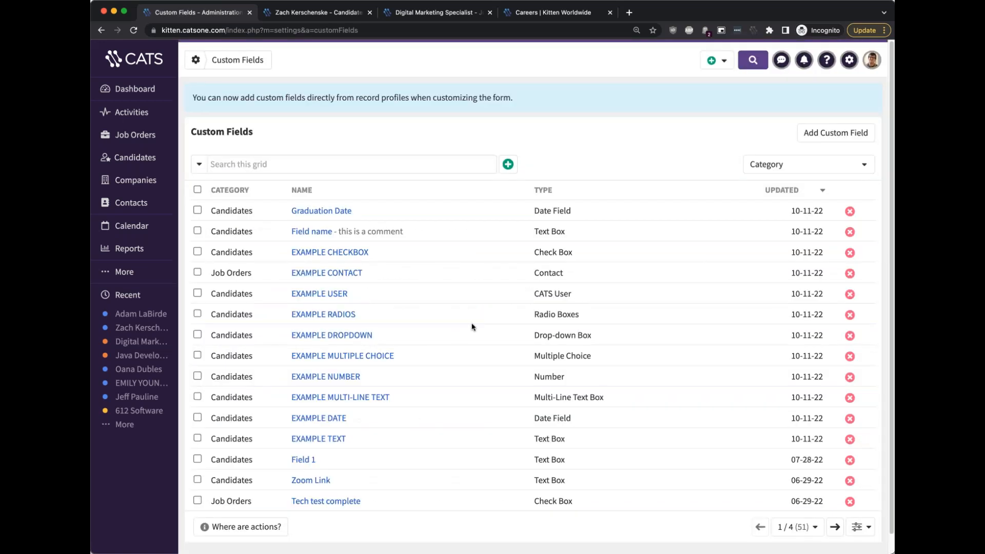
scroll(472, 326, down, 1)
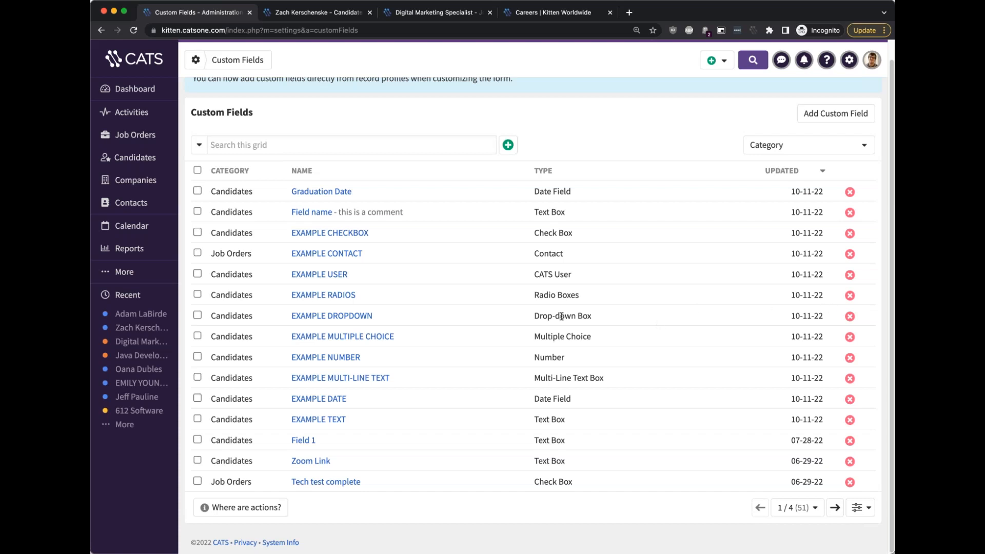
- Return to the first candidate's record and inspect the EXAMPLE TEXT field's entry box without entering a value
click(138, 328)
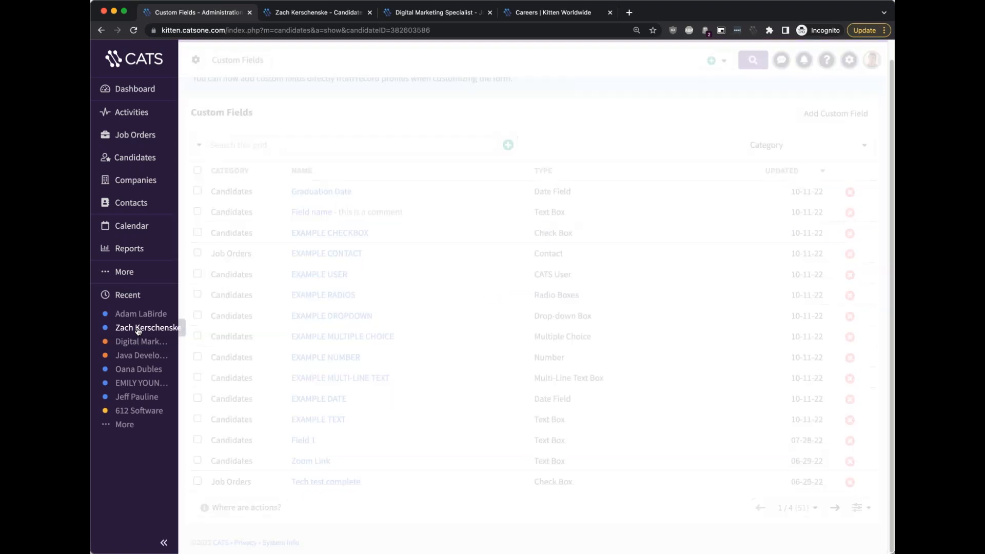
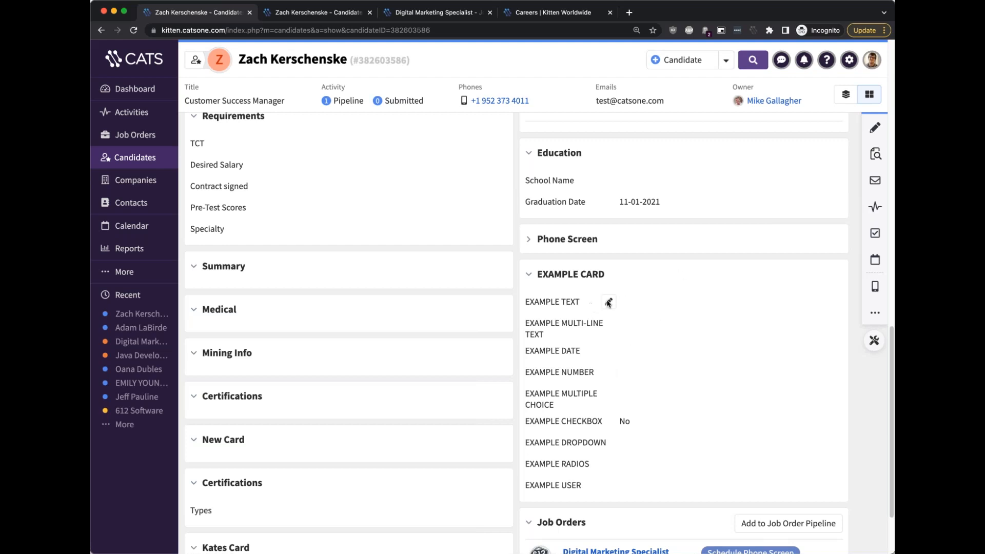
click(608, 302)
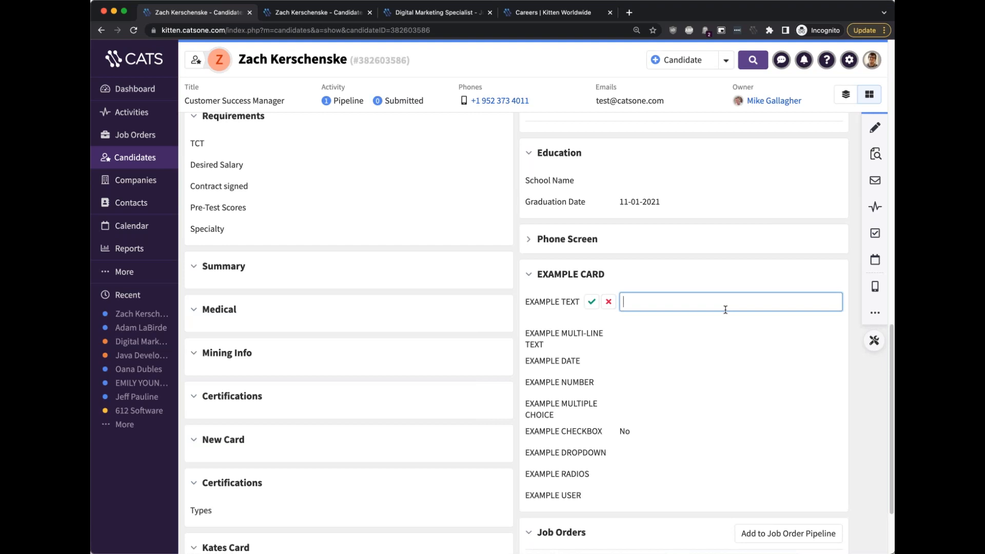
click(609, 303)
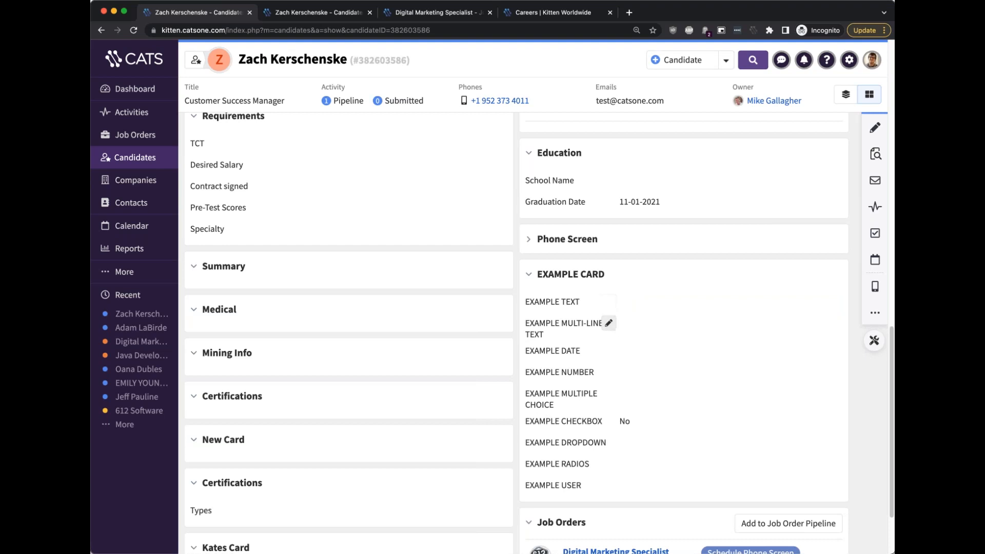
- Try out three lines of placeholder text in the EXAMPLE MULTI-LINE TEXT field and discard the entry
click(611, 324)
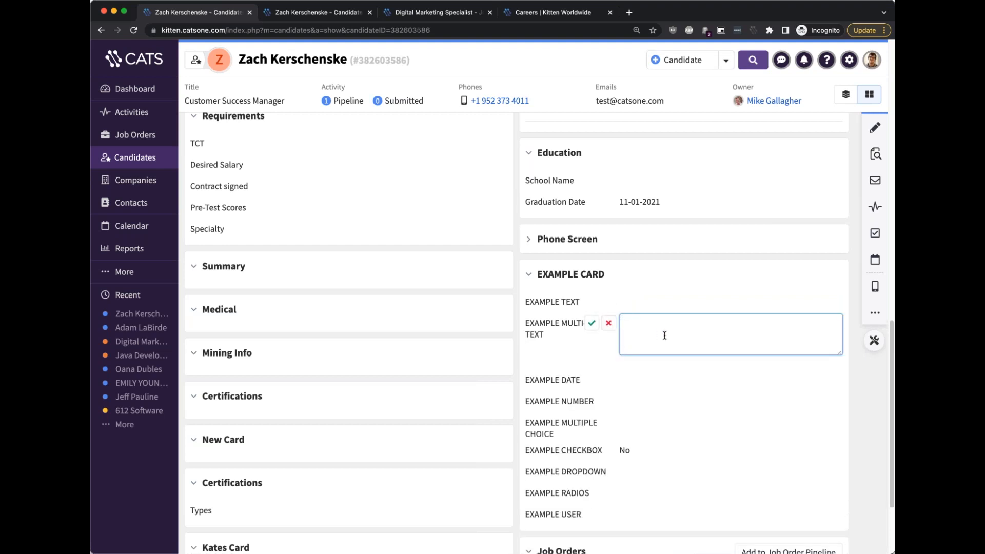
text(dfgdgdf)
key(Return)
text(dfgdfgdg)
key(Return)
text(dgdfgdfg)
key(Return)
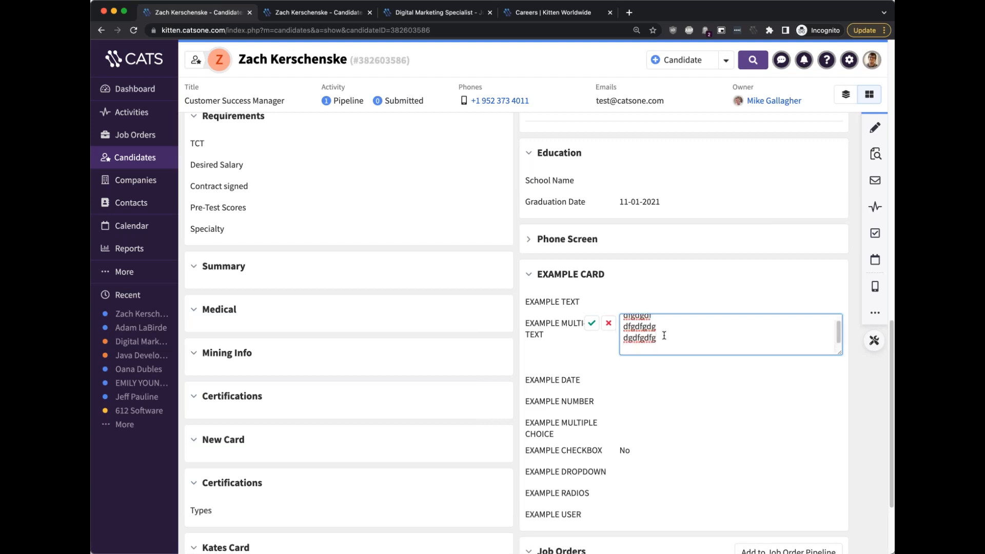
click(608, 322)
- Set the EXAMPLE DATE field to 10-11-1982 and save it
mouse_move(609, 353)
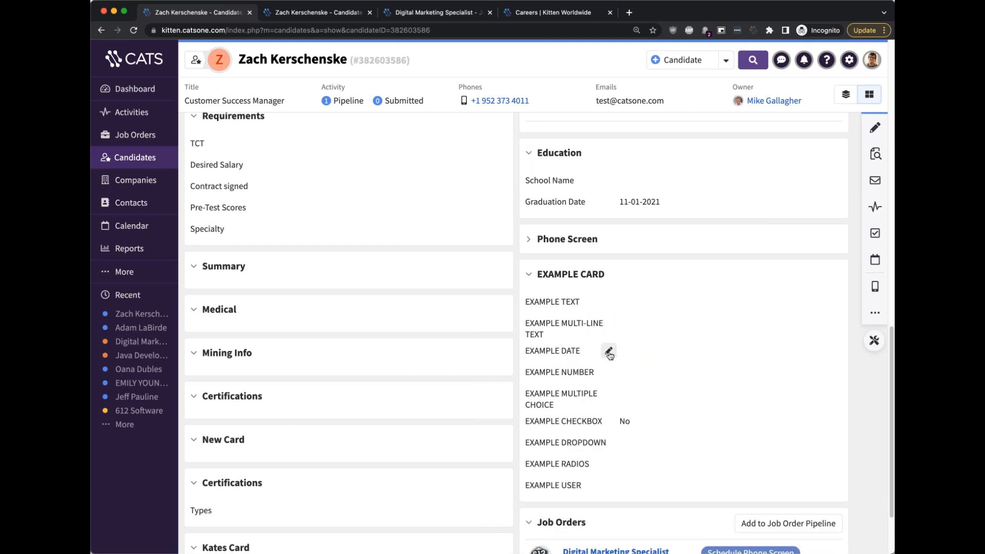
click(609, 353)
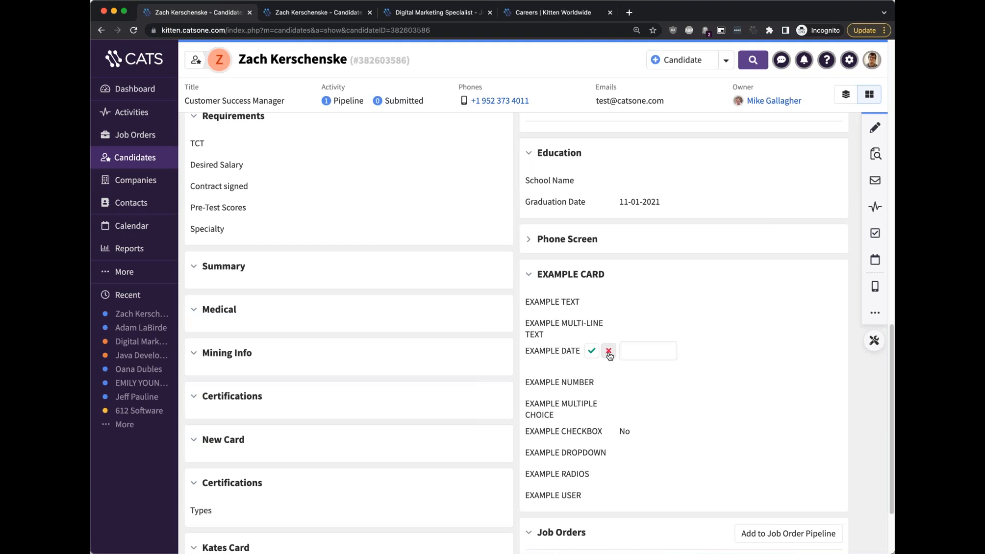
click(635, 351)
click(661, 430)
click(668, 351)
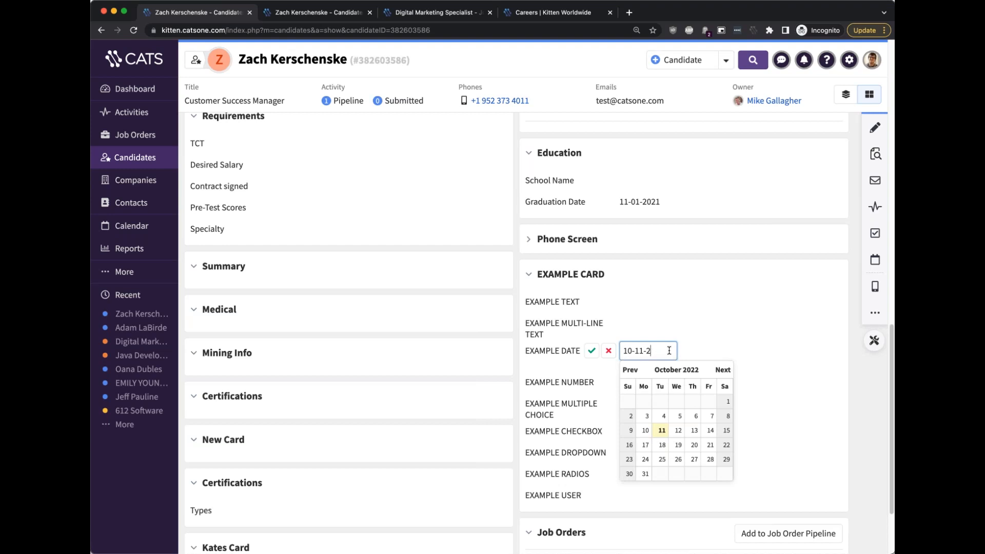
text(982)
click(592, 351)
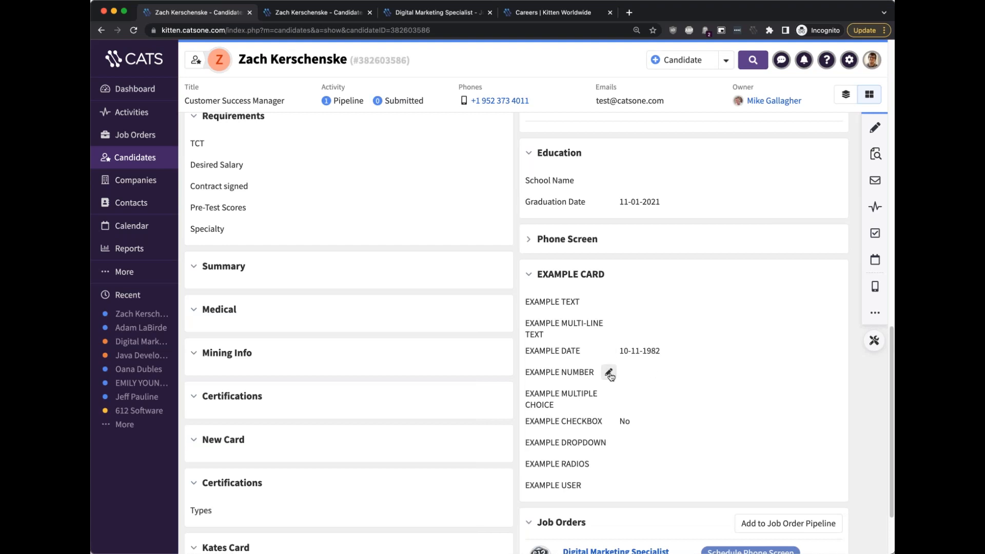
- Try to save the letters "khk" as the value of the EXAMPLE NUMBER field
click(609, 372)
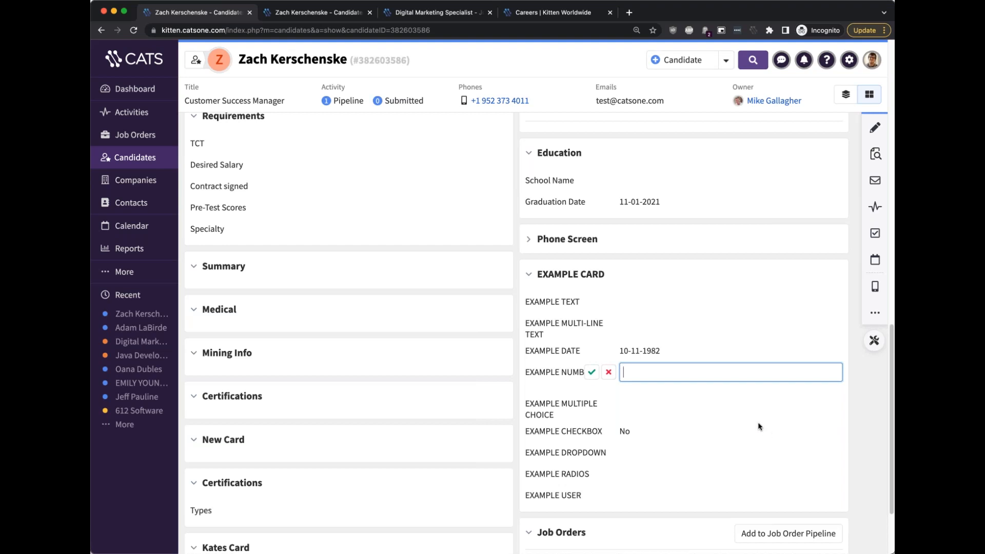
text(khkhkmhmhkhk)
key(BackSpace)
key(BackSpace)
key(BackSpace)
key(BackSpace)
key(BackSpace)
key(BackSpace)
key(BackSpace)
key(BackSpace)
key(BackSpace)
click(590, 373)
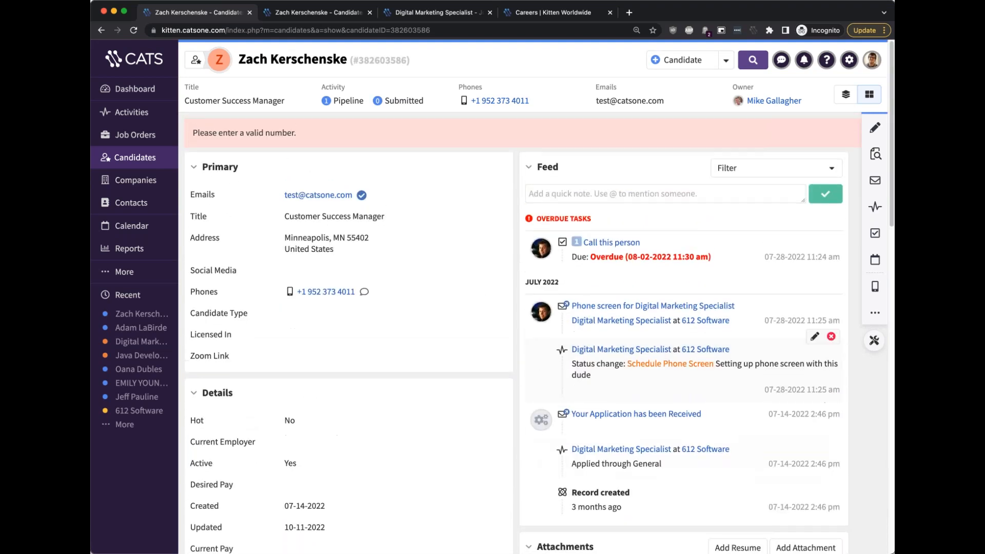
drag(235, 135, 358, 153)
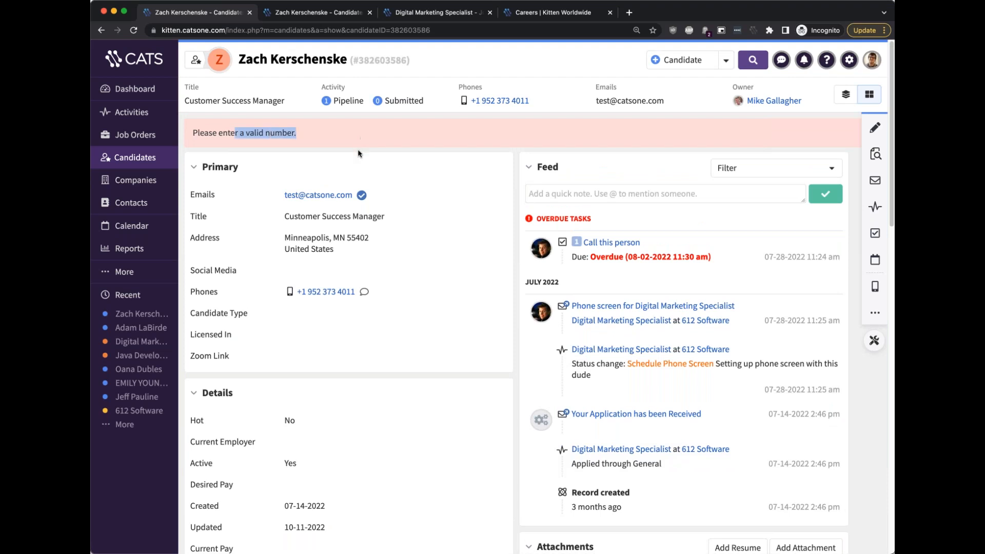
- Replace the EXAMPLE NUMBER field's entry with 1010101 and save it
scroll(381, 154, down, 15)
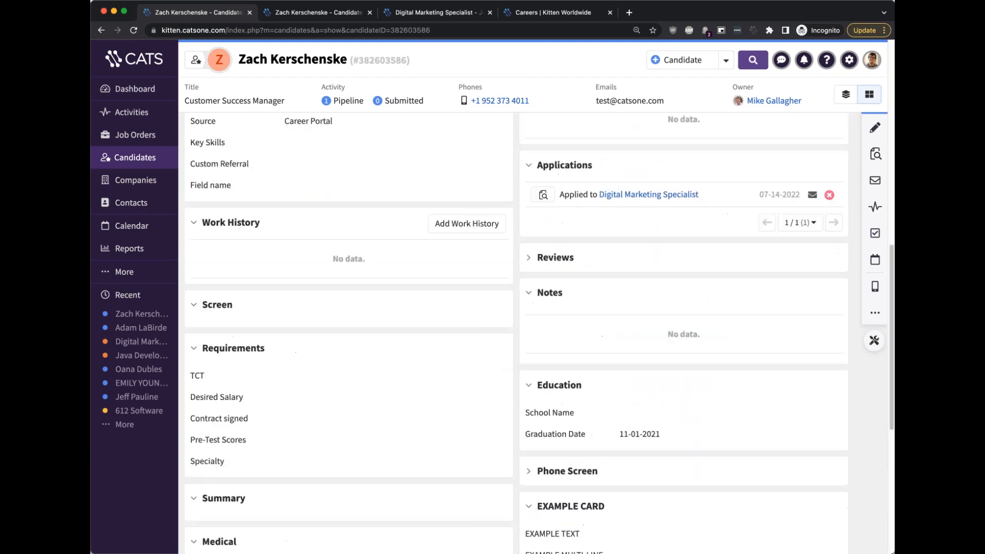
scroll(654, 257, down, 3)
double_click(658, 283)
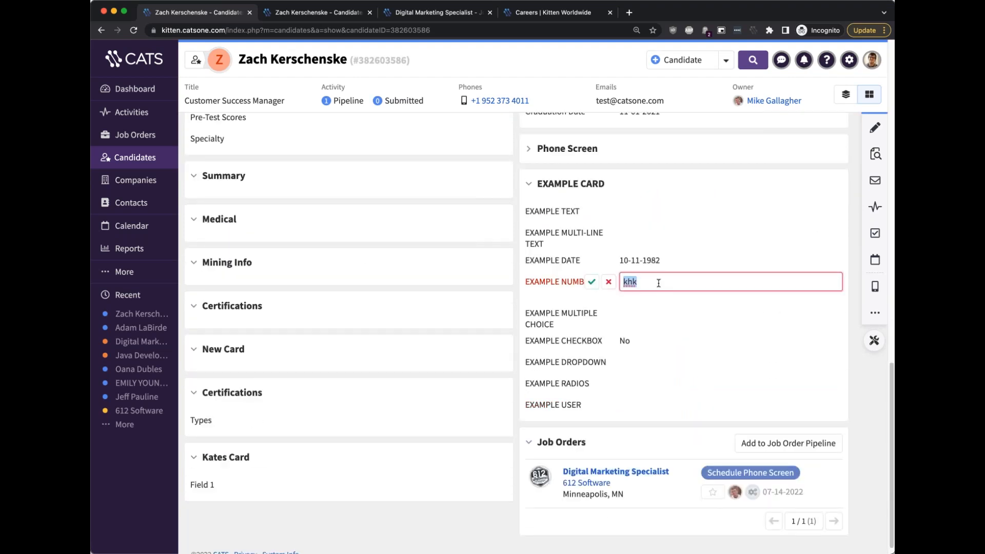
key(BackSpace)
text(1010101)
click(591, 282)
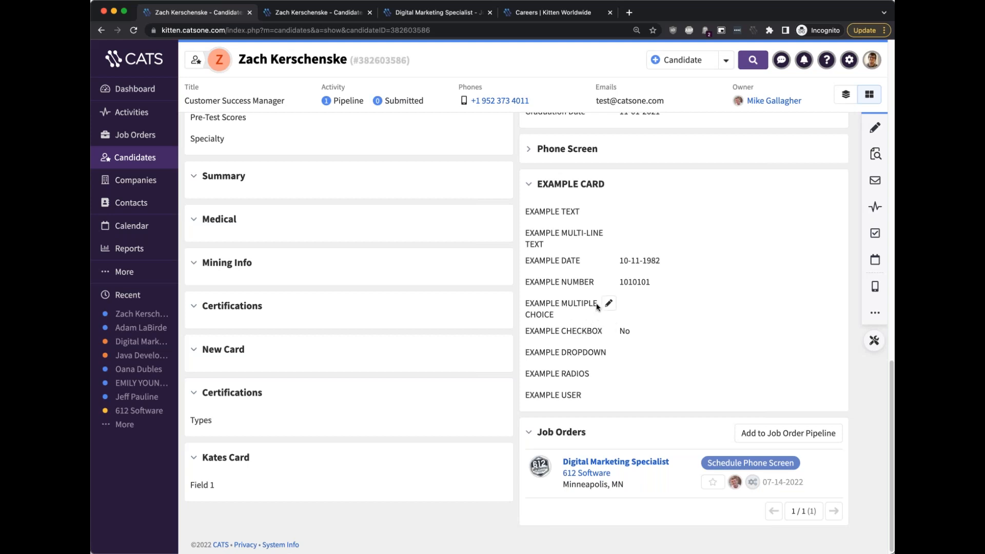
- Choose Tacos, Pizza and Chicken in the EXAMPLE MULTIPLE CHOICE field and save the selection
click(608, 305)
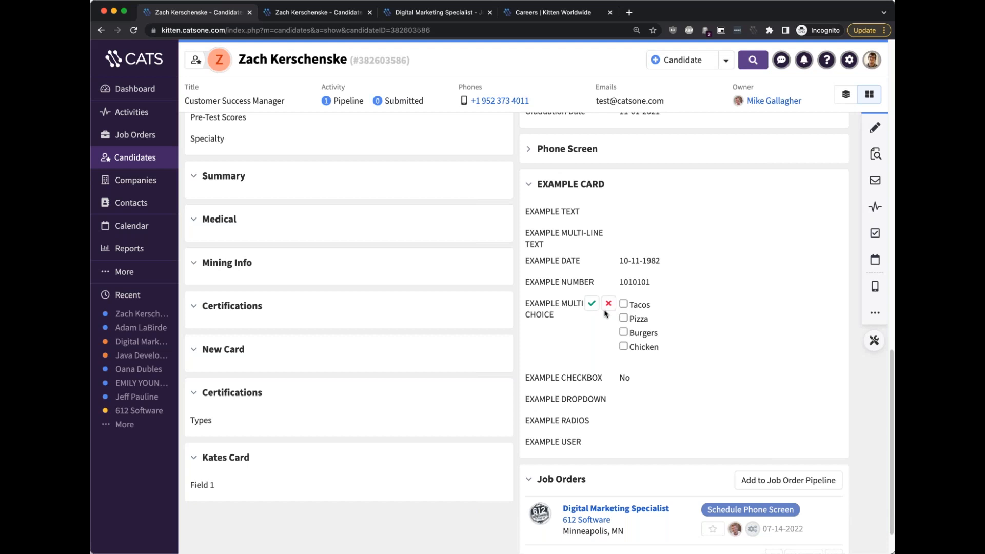
click(623, 304)
click(624, 319)
click(623, 347)
click(591, 304)
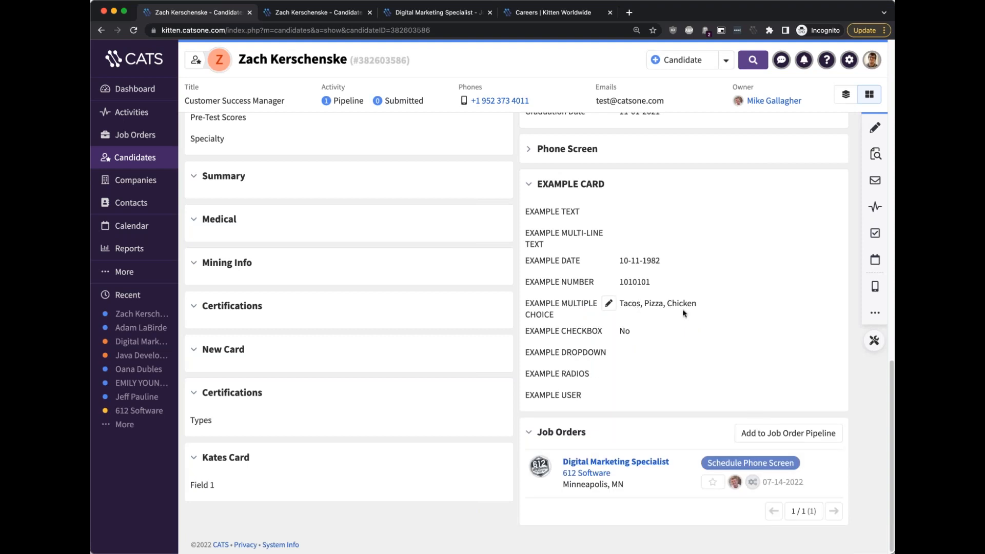
- Set the EXAMPLE DROPDOWN field on the candidate's EXAMPLE CARD to Red and save it
click(612, 354)
click(708, 352)
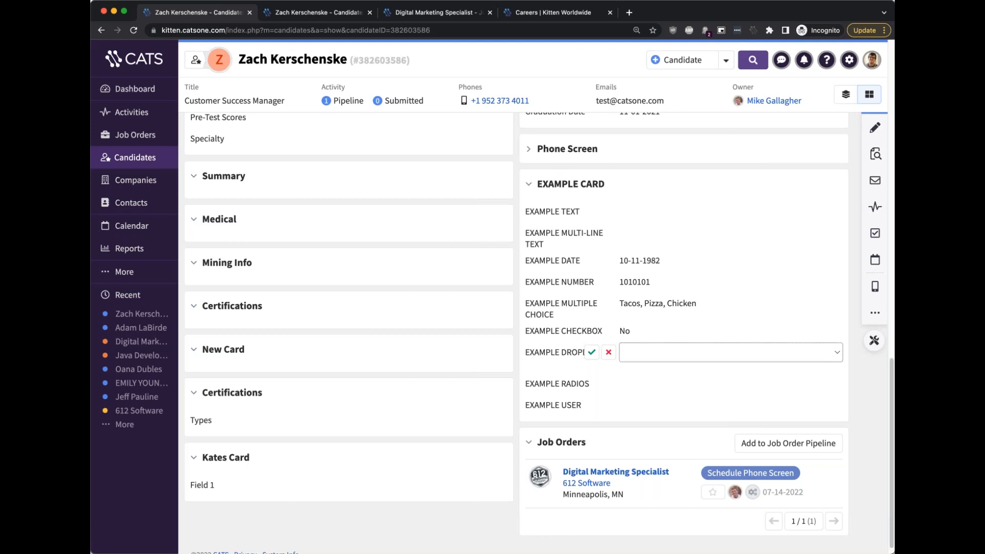
click(706, 370)
click(690, 382)
click(675, 348)
click(592, 352)
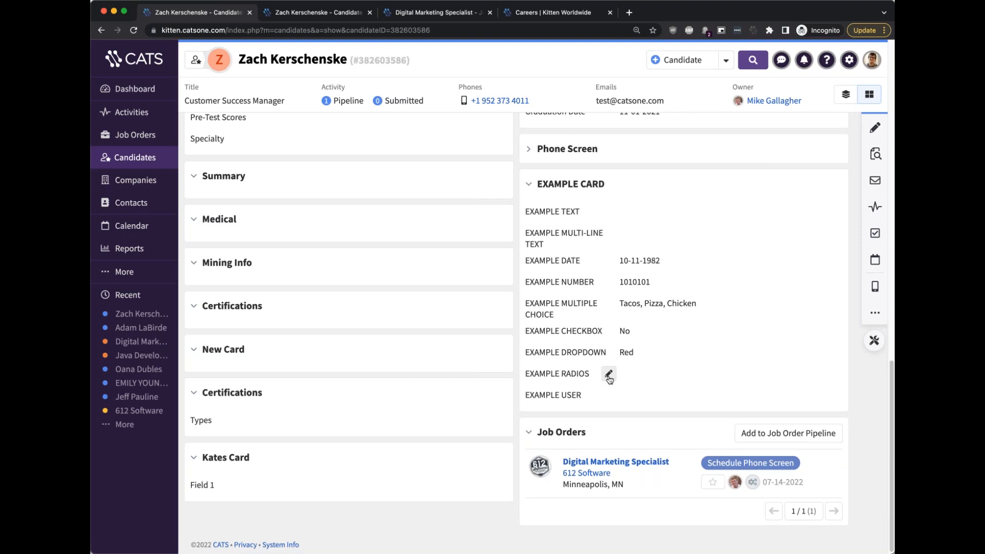
- Choose Yellow in the EXAMPLE RADIOS field and save the selection
click(609, 376)
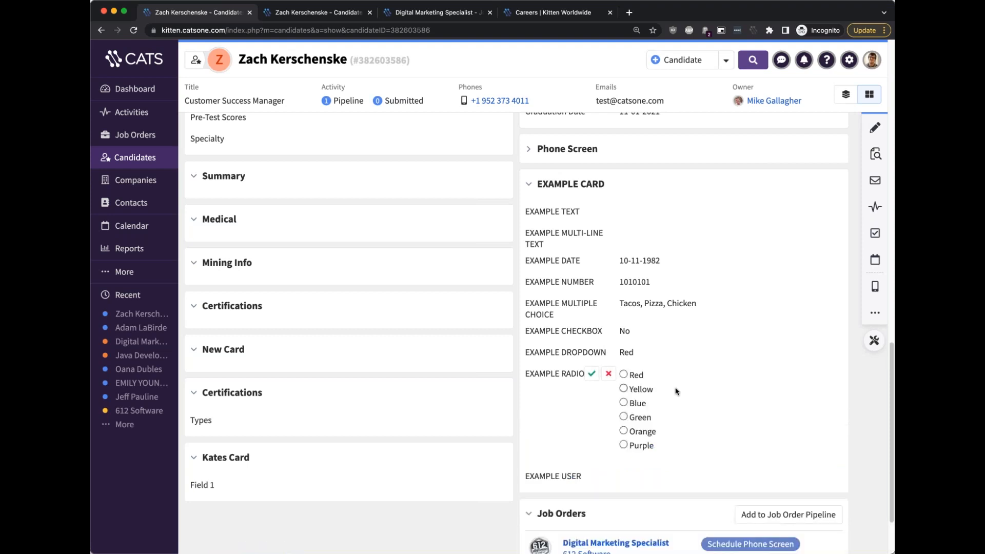
scroll(675, 391, down, 3)
scroll(675, 391, up, 2)
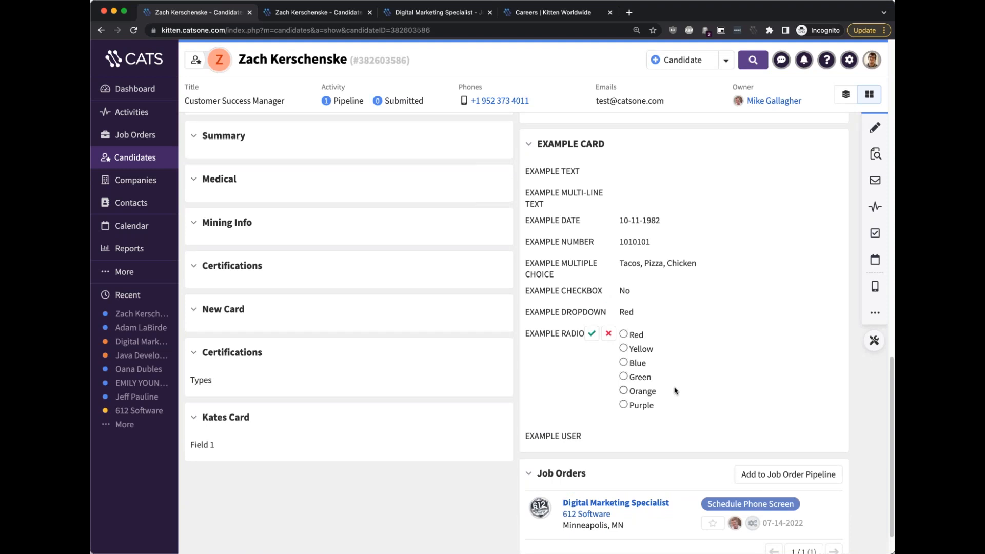
click(642, 336)
click(642, 352)
click(644, 363)
click(636, 363)
click(624, 376)
click(624, 362)
click(623, 349)
click(591, 333)
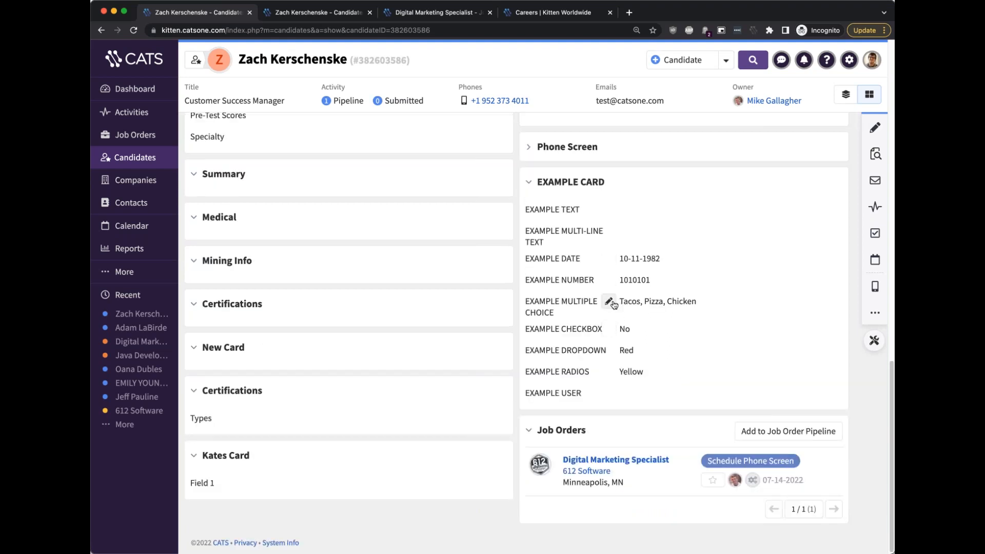
- Change the EXAMPLE MULTIPLE CHOICE selection to Burgers and Chicken, deselecting Tacos and Pizza, and save it
click(608, 301)
click(623, 317)
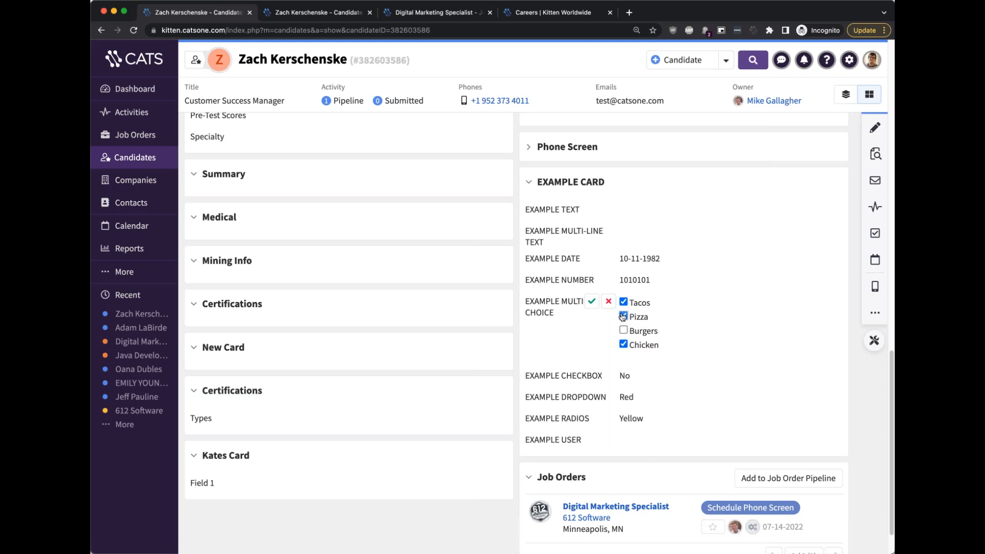
click(623, 302)
click(623, 330)
click(595, 302)
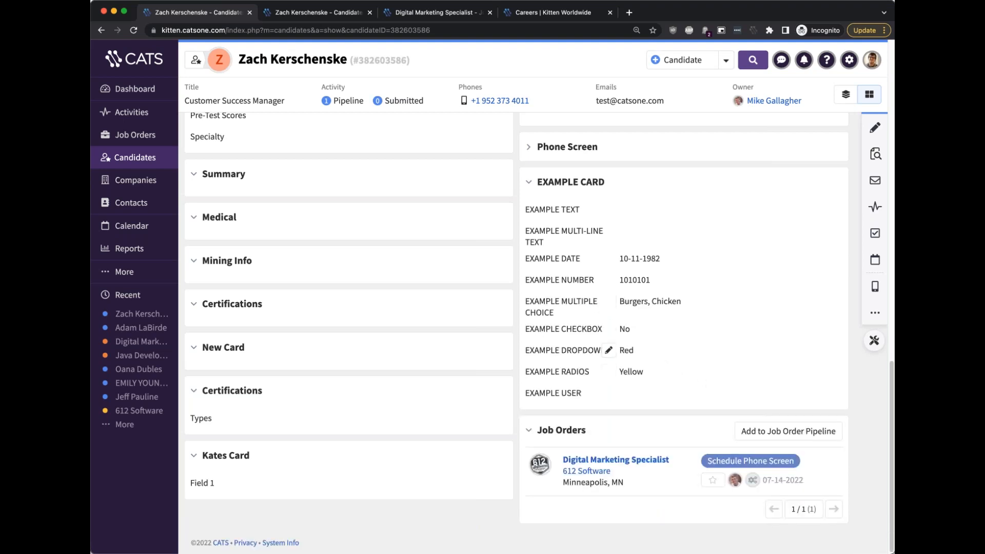
- Set the EXAMPLE CHECKBOX field to Yes and save it
click(609, 329)
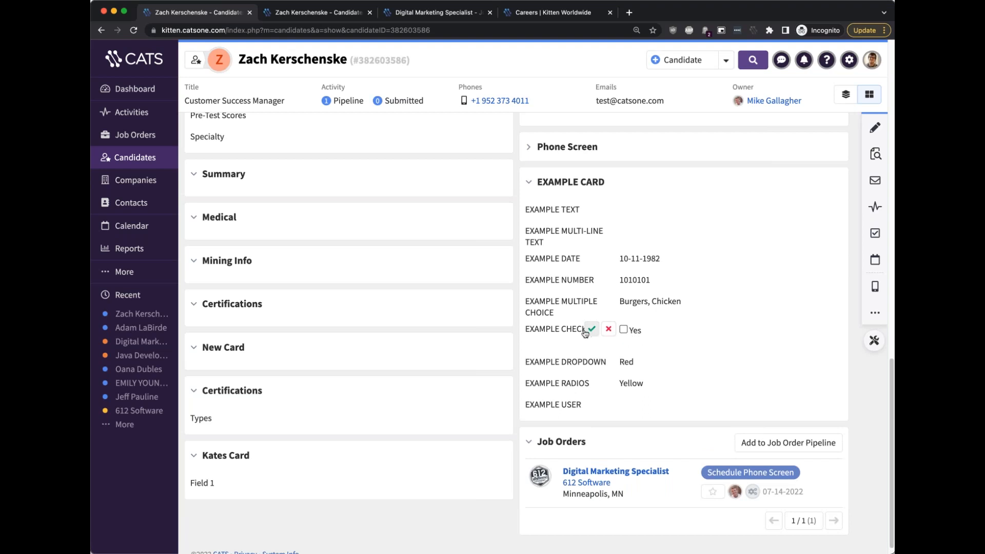
click(624, 330)
click(588, 329)
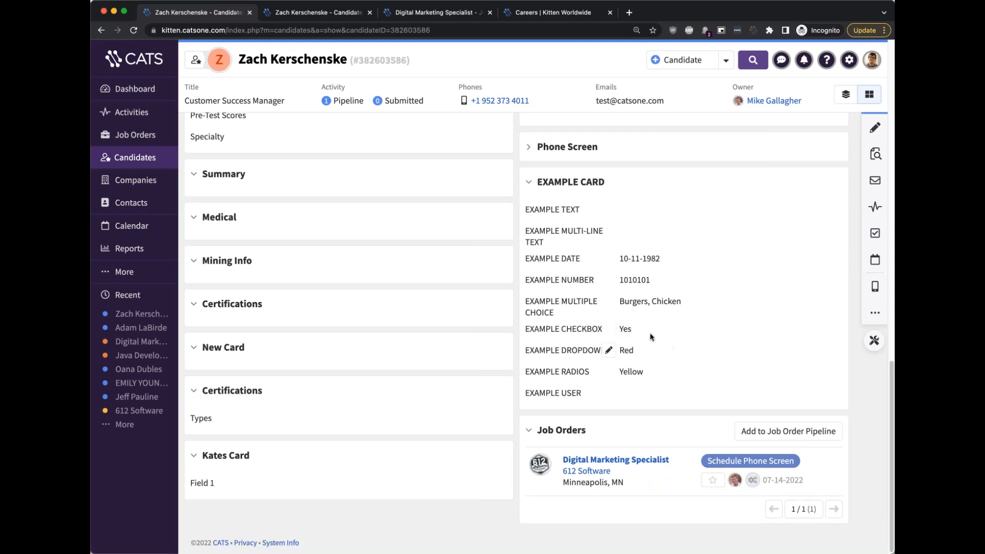
scroll(654, 351, up, 1)
scroll(654, 352, up, 1)
scroll(654, 352, down, 1)
scroll(450, 354, up, 20)
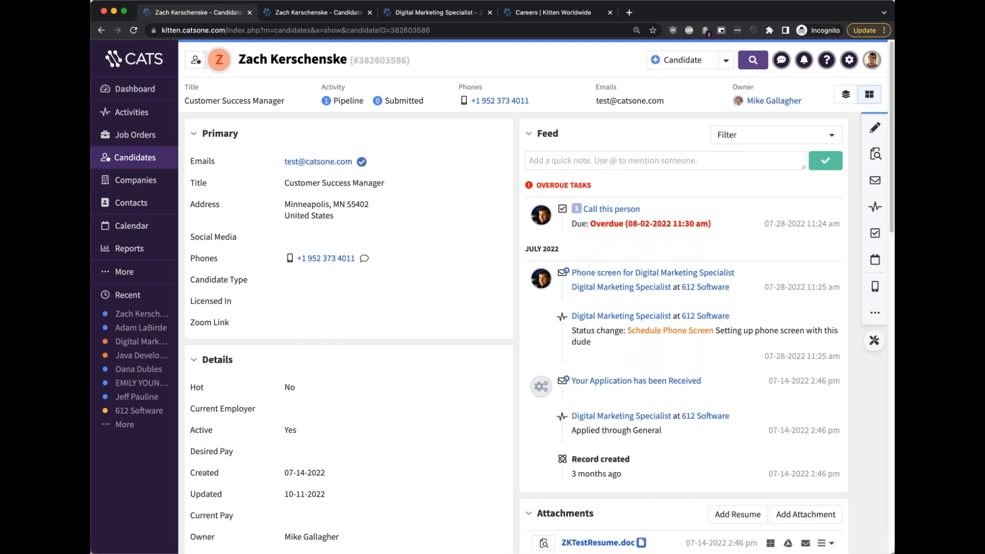
scroll(670, 389, down, 15)
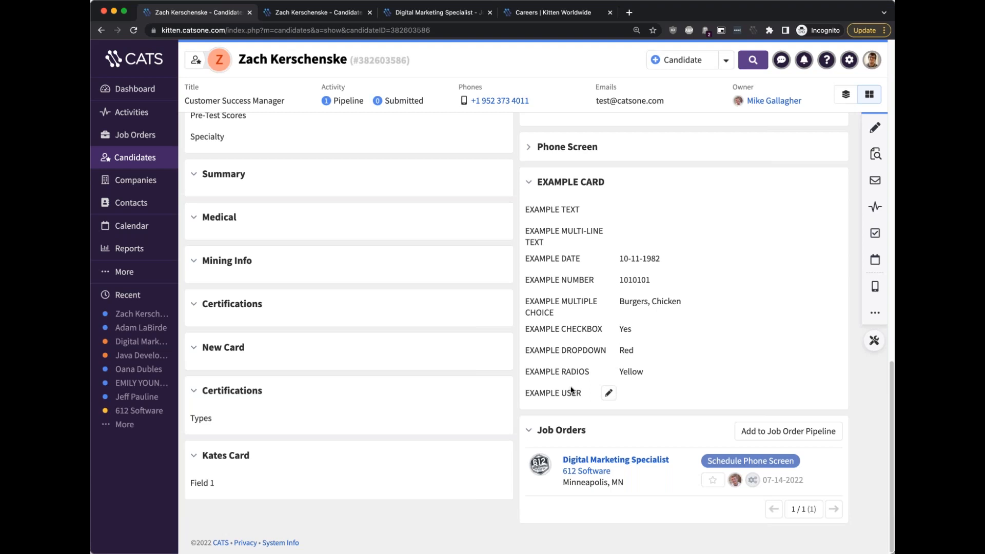
- Assign the first suggested user matching "j" to the EXAMPLE USER field and save it
click(608, 394)
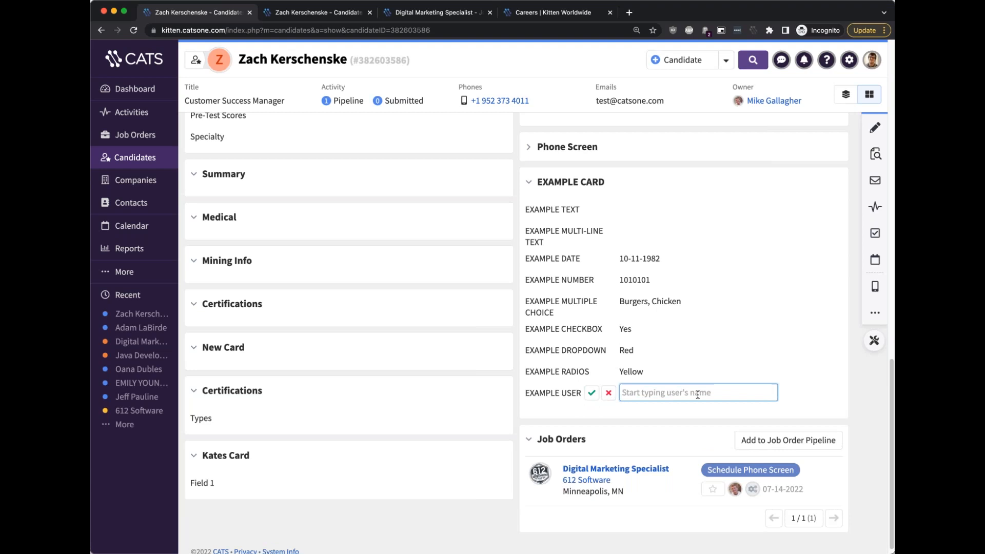
text(j)
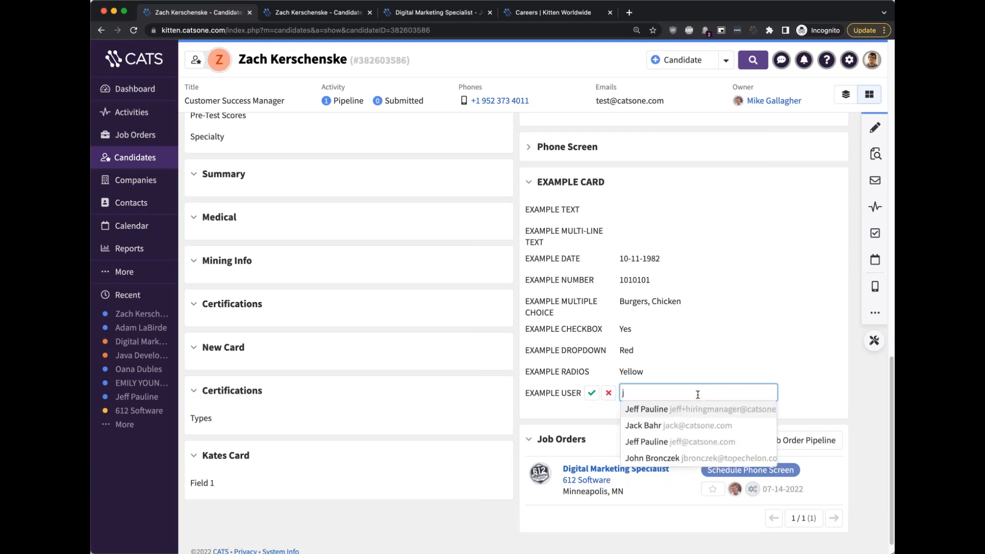
click(647, 409)
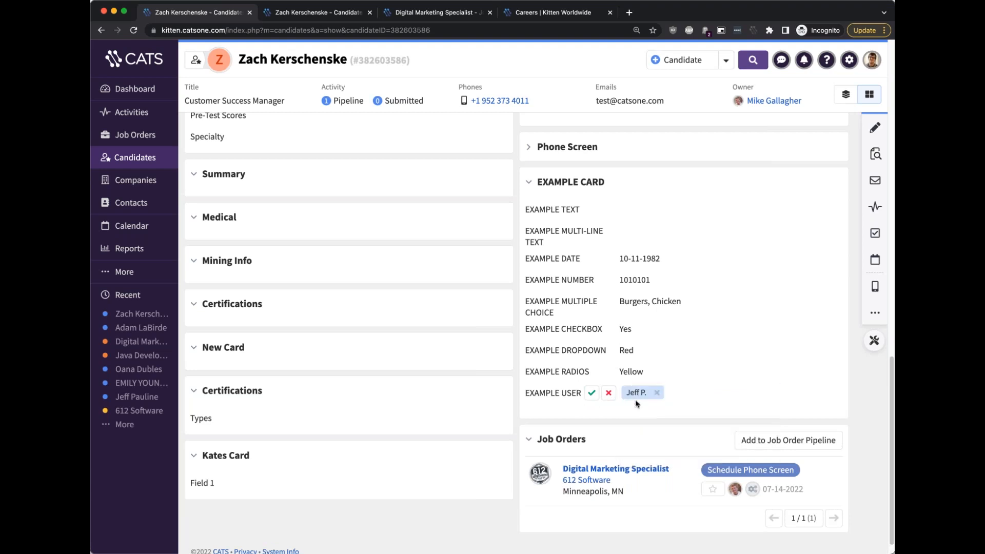
click(591, 392)
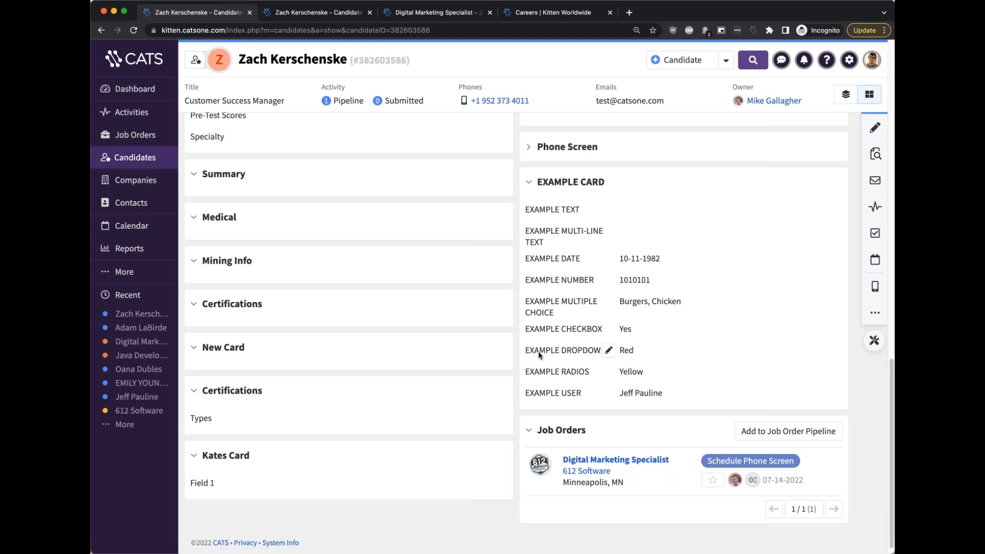
- Open the recent Digital Marketing Specialist job order, assign the first suggested contact to its EXAMPLE CONTACT field, and save it
click(125, 342)
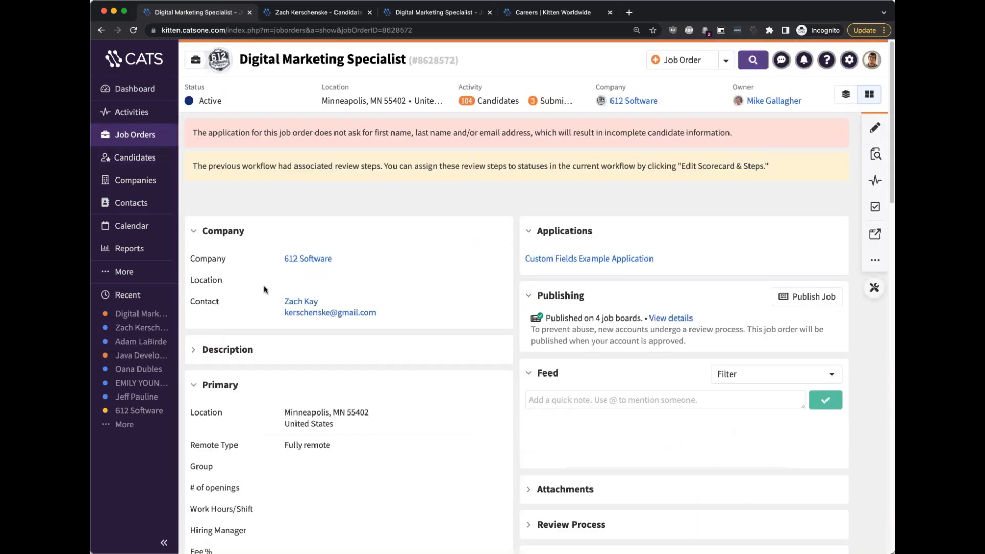
scroll(241, 288, down, 5)
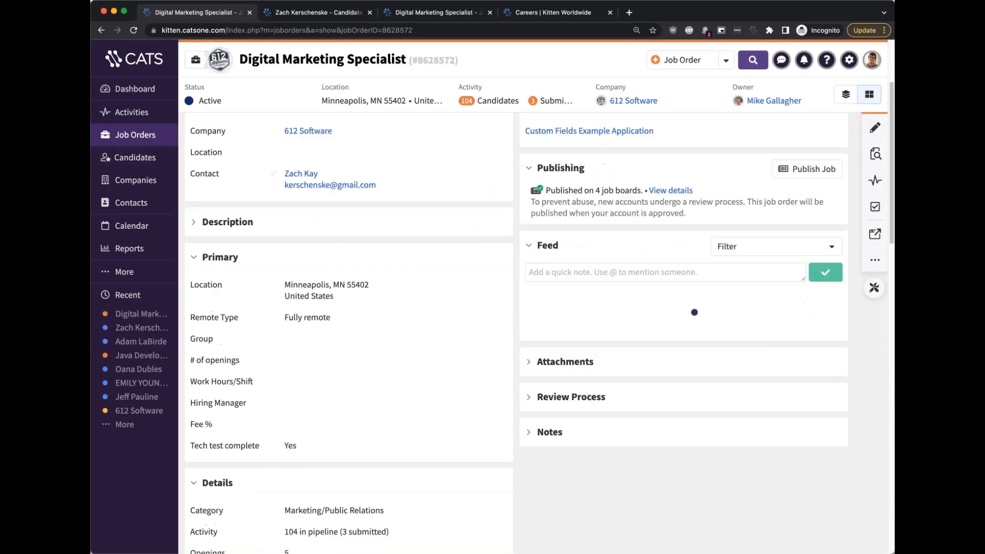
scroll(230, 420, down, 10)
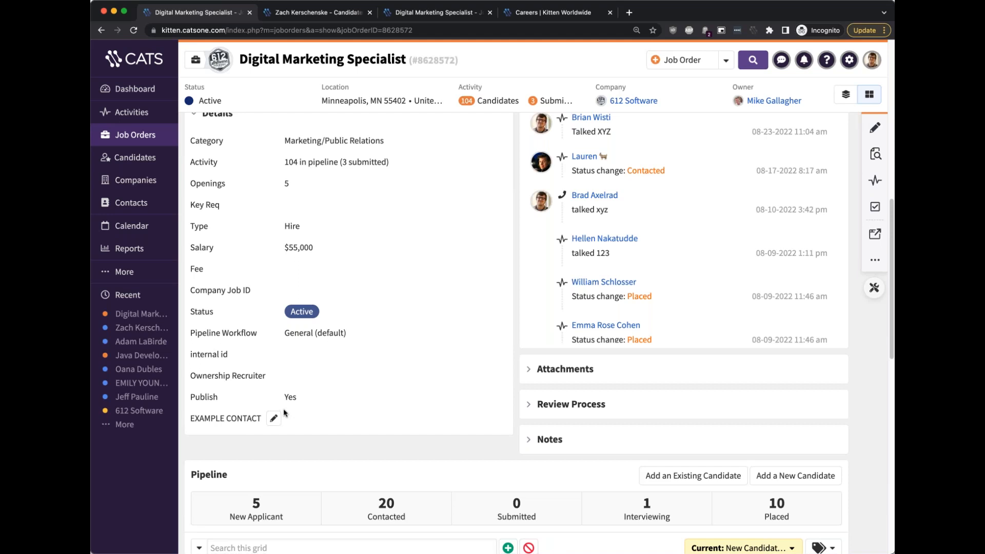
scroll(285, 415, down, 7)
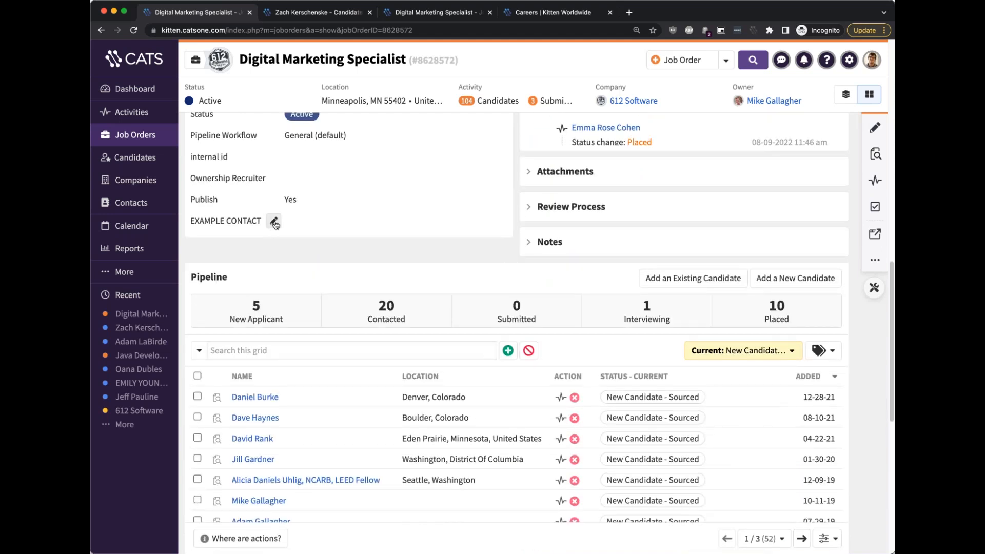
click(272, 220)
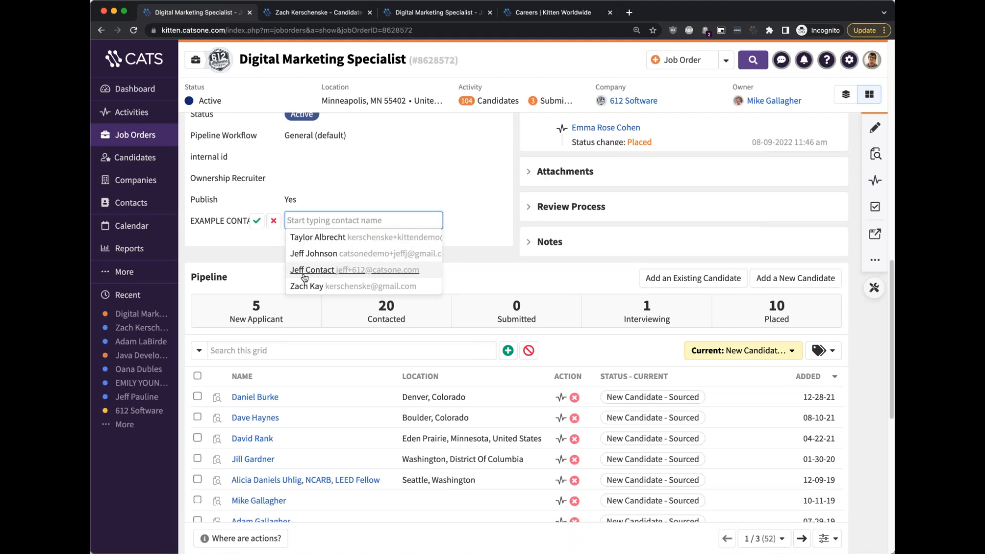
click(293, 238)
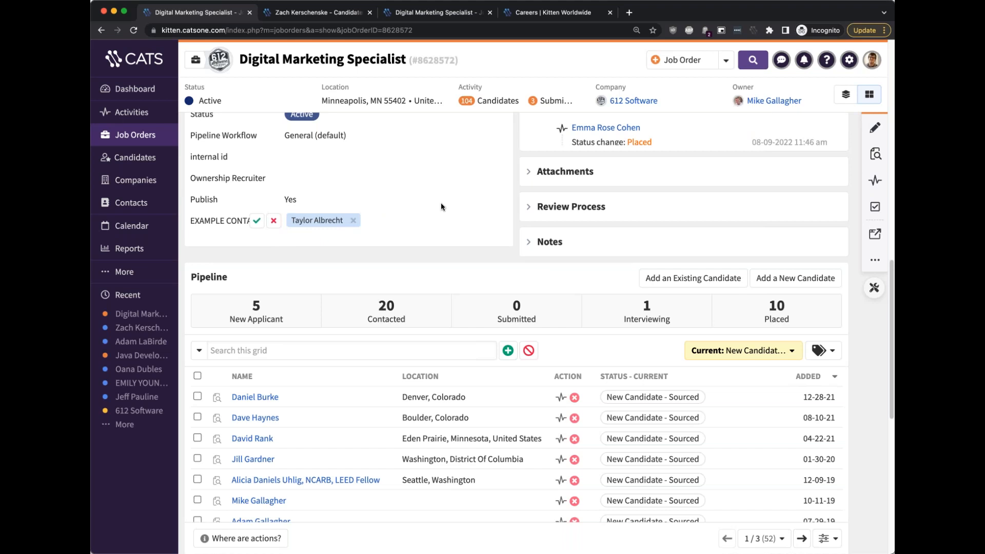
scroll(440, 202, up, 2)
scroll(439, 201, up, 5)
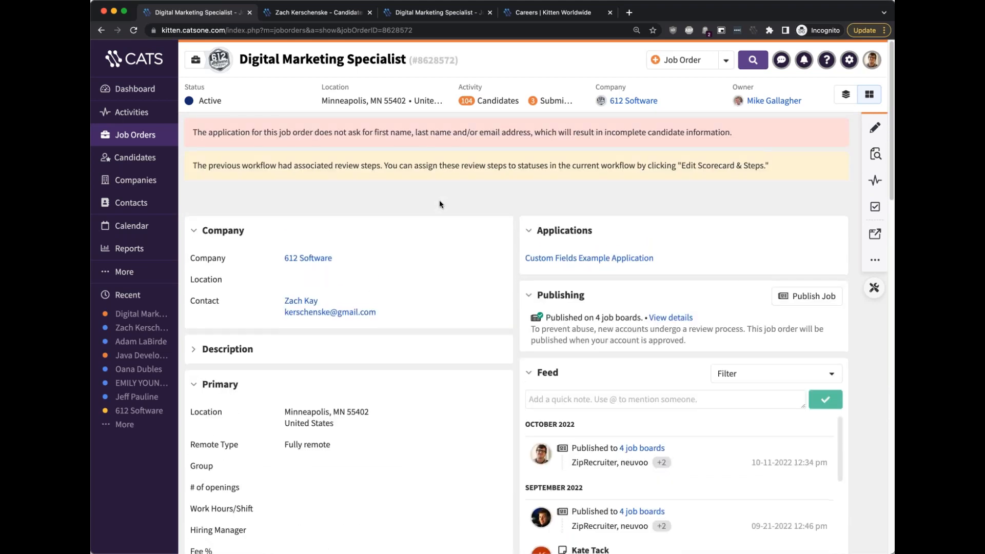
scroll(439, 201, down, 7)
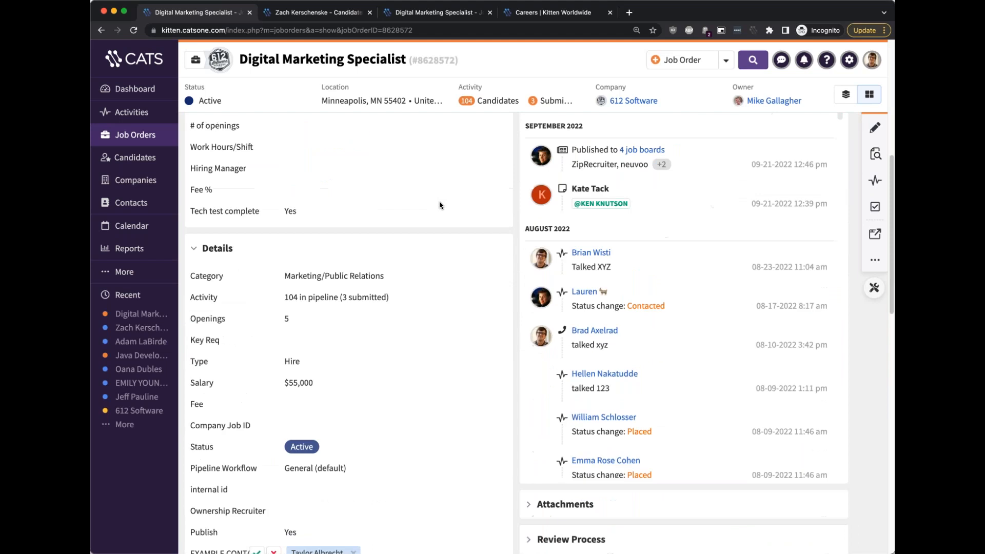
scroll(439, 201, down, 7)
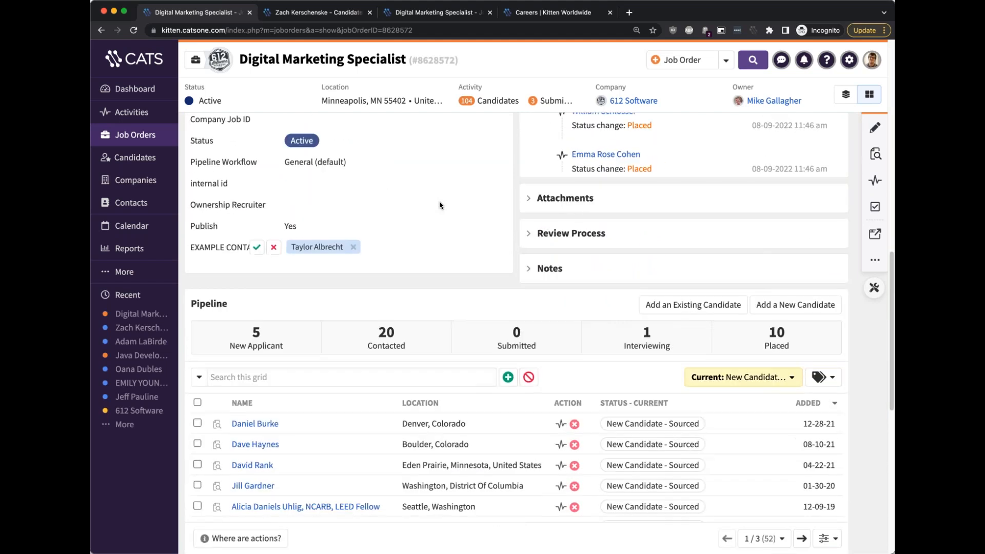
scroll(436, 202, down, 1)
scroll(436, 200, down, 1)
scroll(435, 200, up, 3)
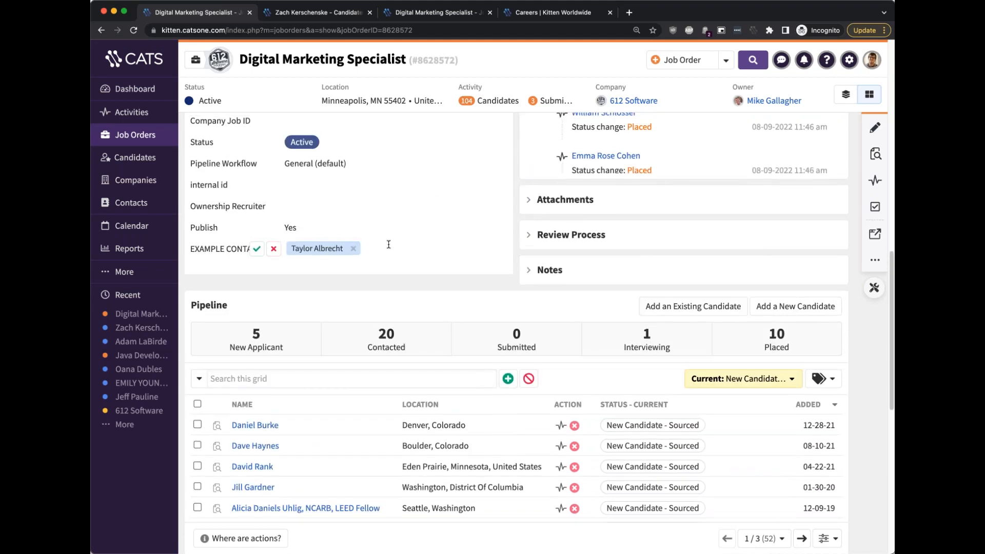
click(257, 250)
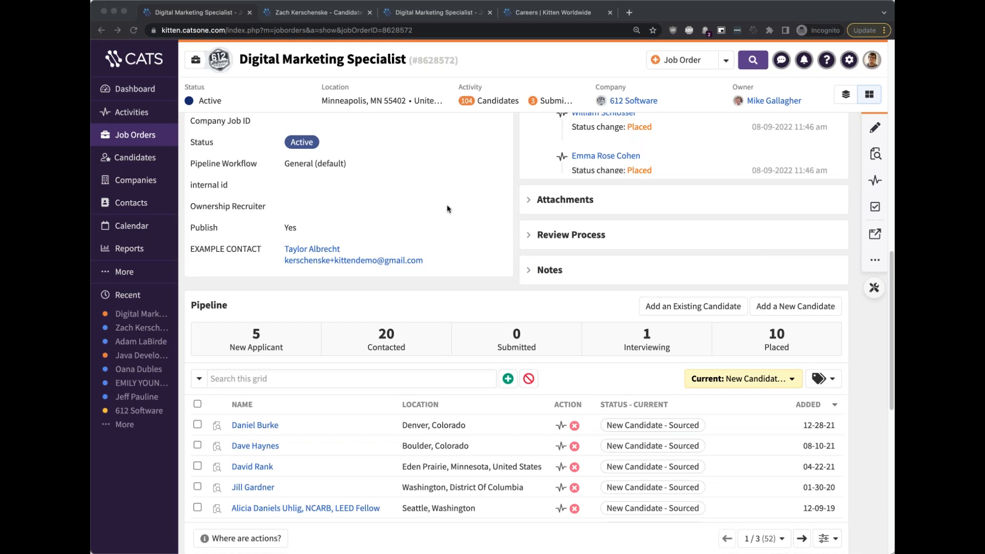
- Open the Custom Fields Example Application from the list of portal applications
click(148, 277)
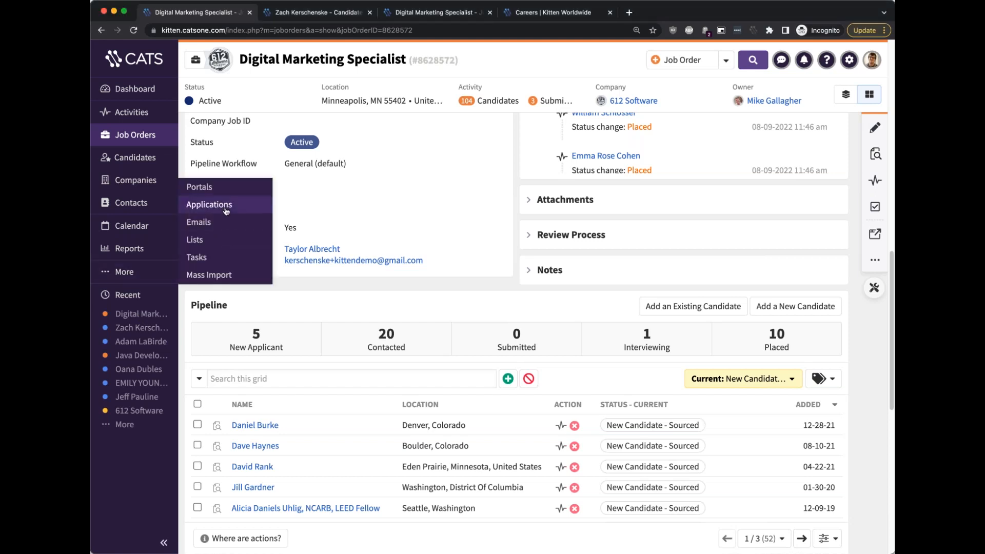
click(226, 210)
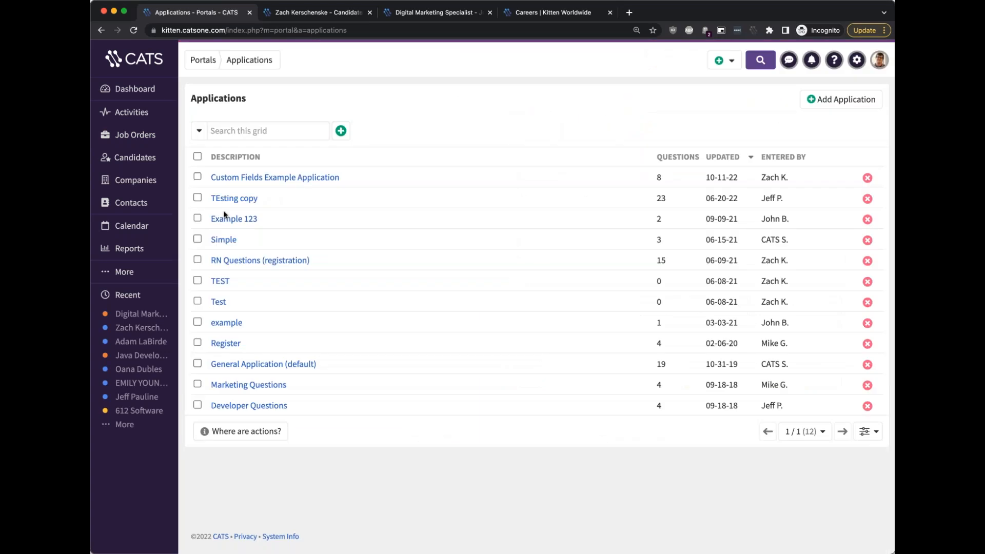
click(271, 178)
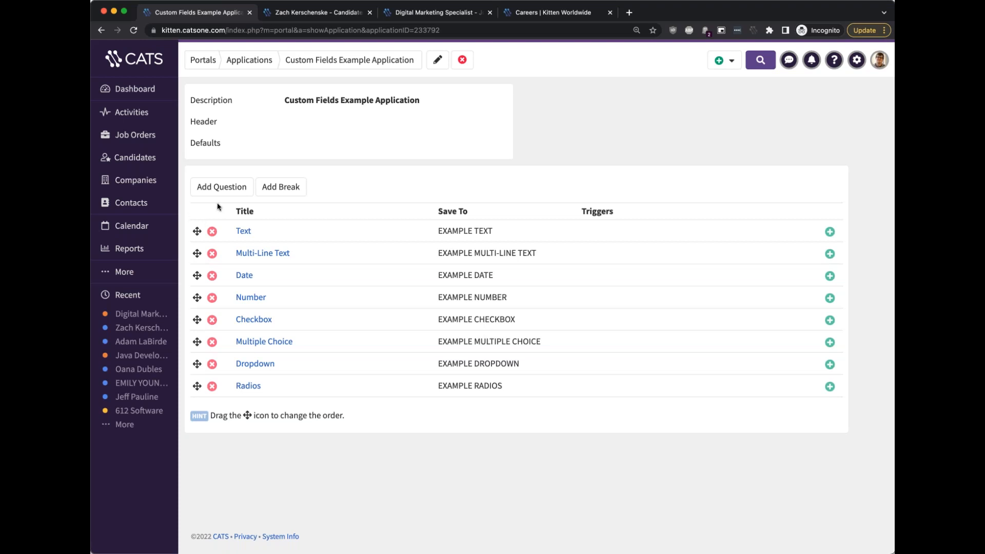
- Try a new custom question with its Save To target set to EXAMPLE TEXT, and discard it without adding it
click(233, 187)
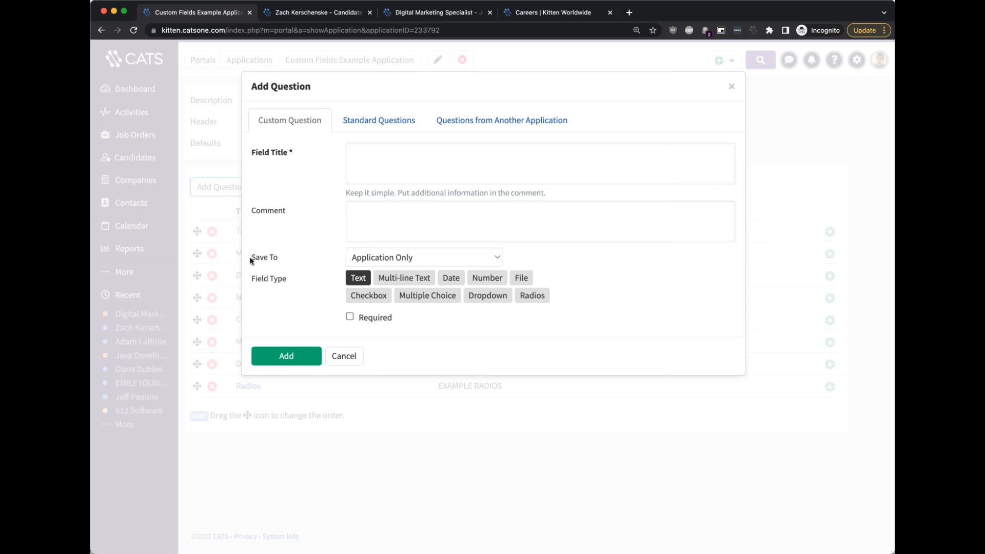
drag(277, 257, 251, 261)
double_click(260, 280)
click(267, 262)
triple_click(267, 262)
click(521, 260)
click(394, 259)
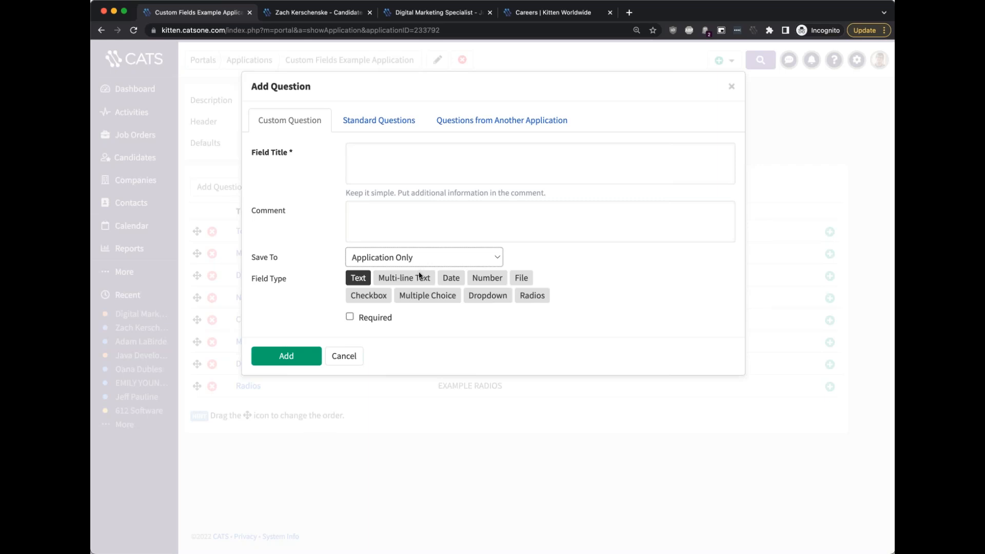
click(412, 303)
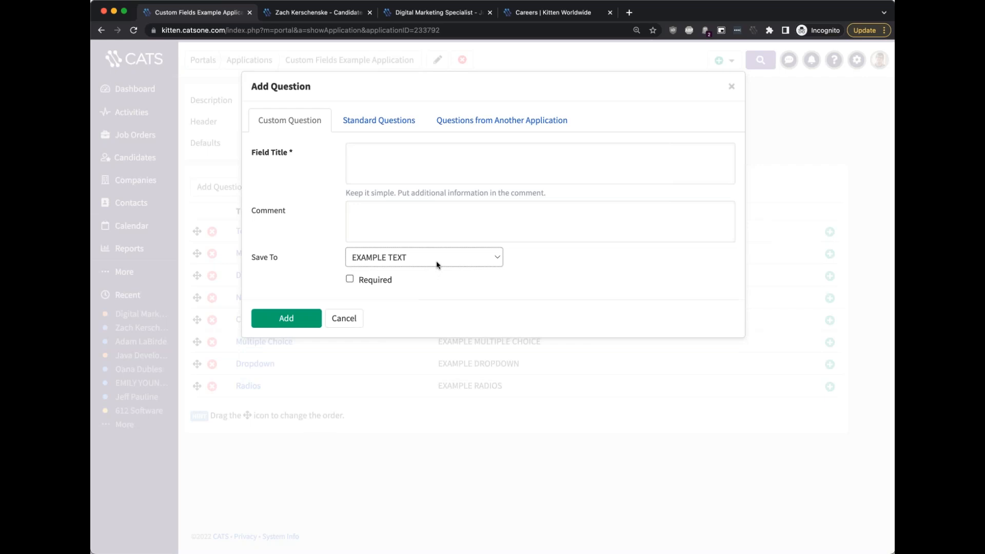
click(431, 275)
click(431, 276)
click(434, 296)
click(431, 270)
click(346, 320)
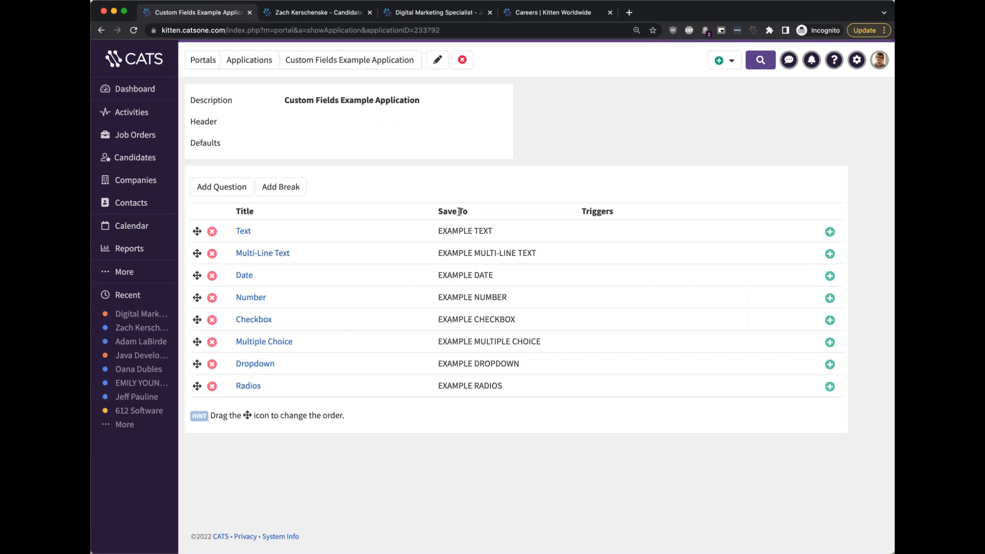
- Examine the Save To mapping of the application's Text question and leave the question unedited
click(248, 232)
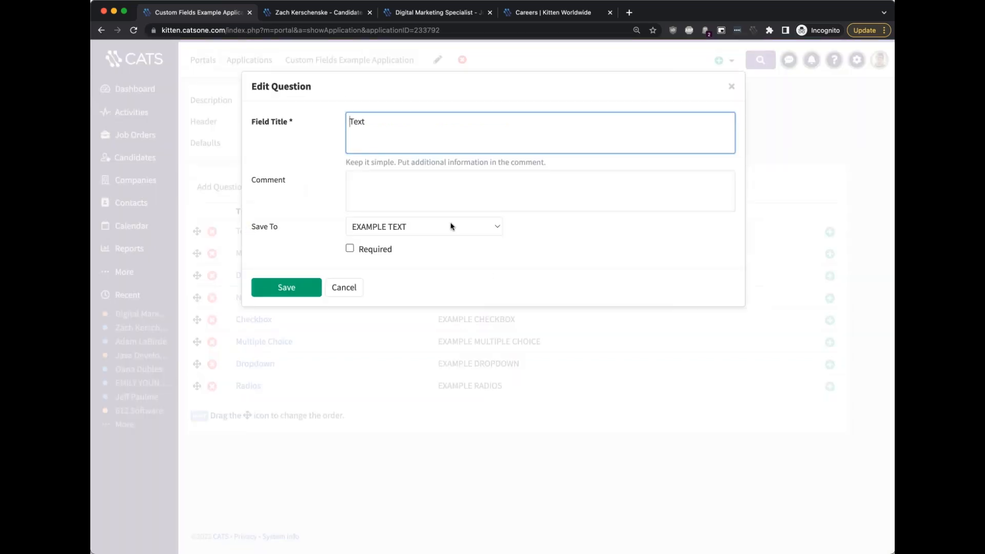
click(451, 226)
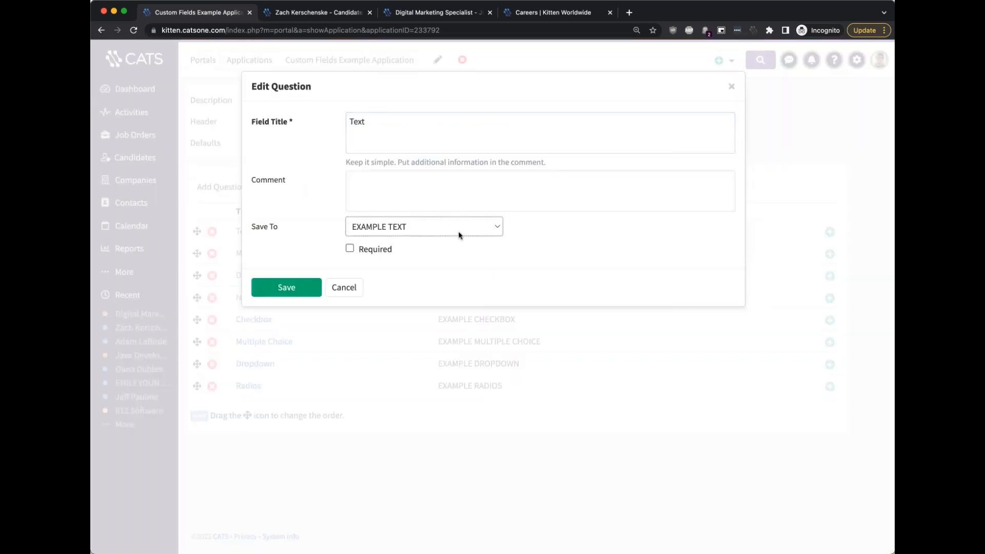
click(353, 292)
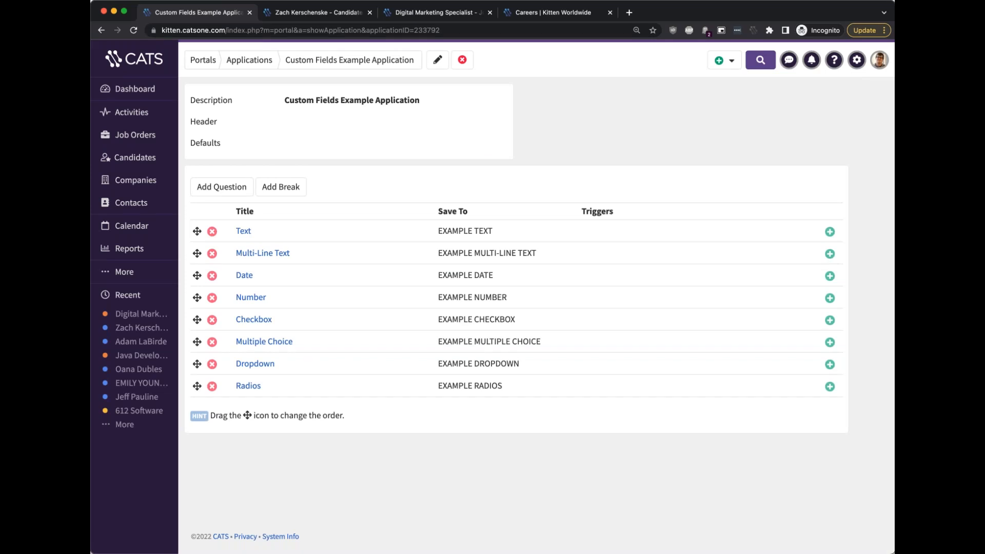
- On the Digital Marketing Specialist careers application page, enter "dfgfgdfh" and "gghjghjghj" as two Multi-Line Text lines and "fhfghfghfh" as Text
click(437, 13)
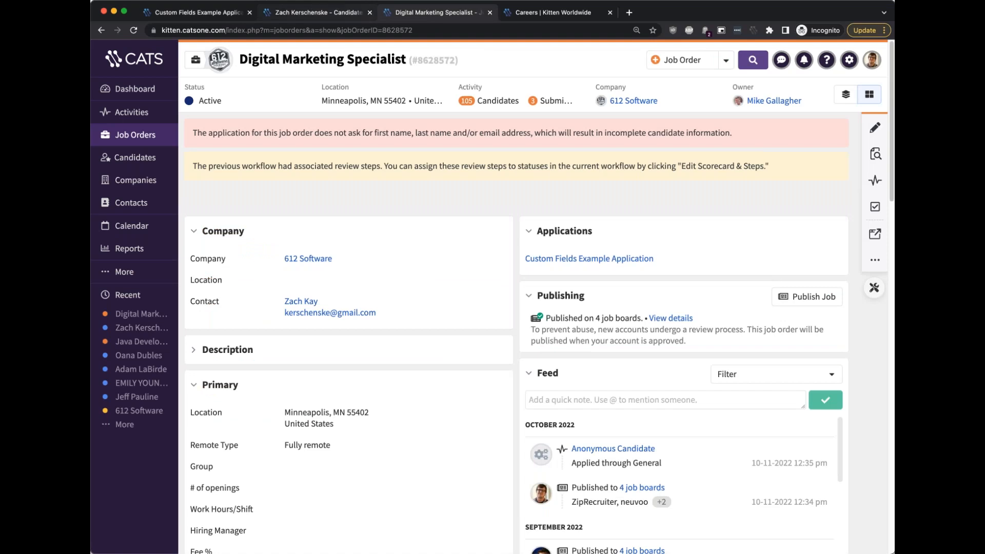
click(540, 13)
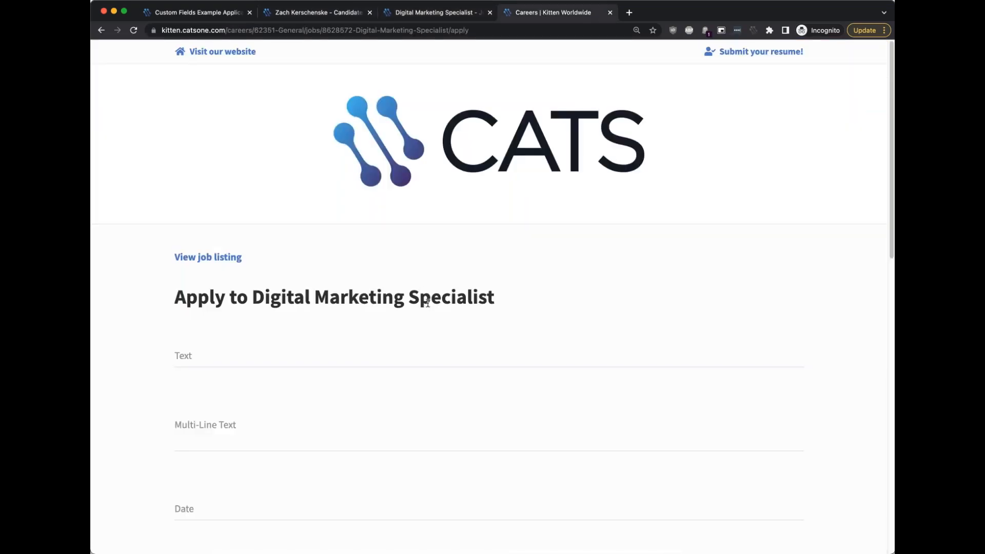
scroll(410, 295, down, 3)
click(380, 279)
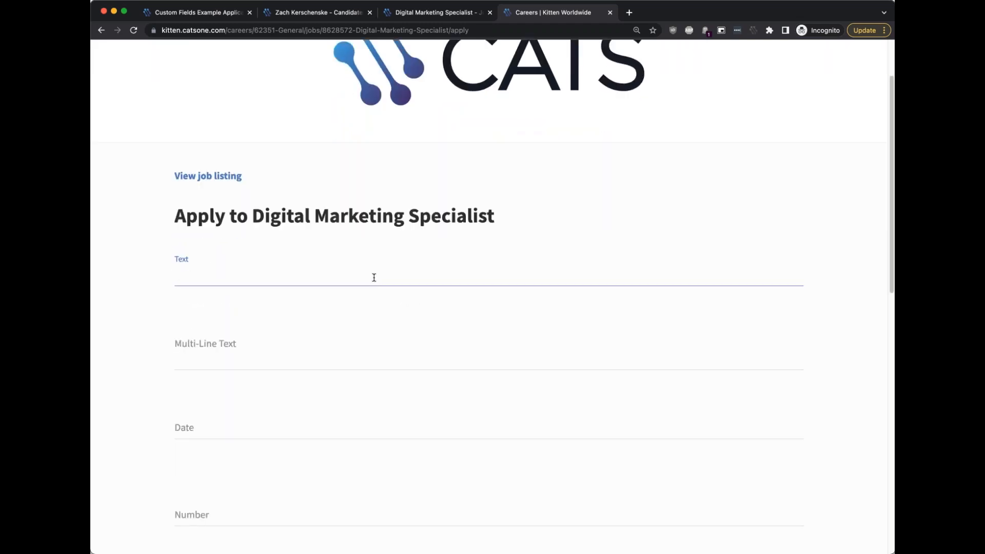
click(357, 362)
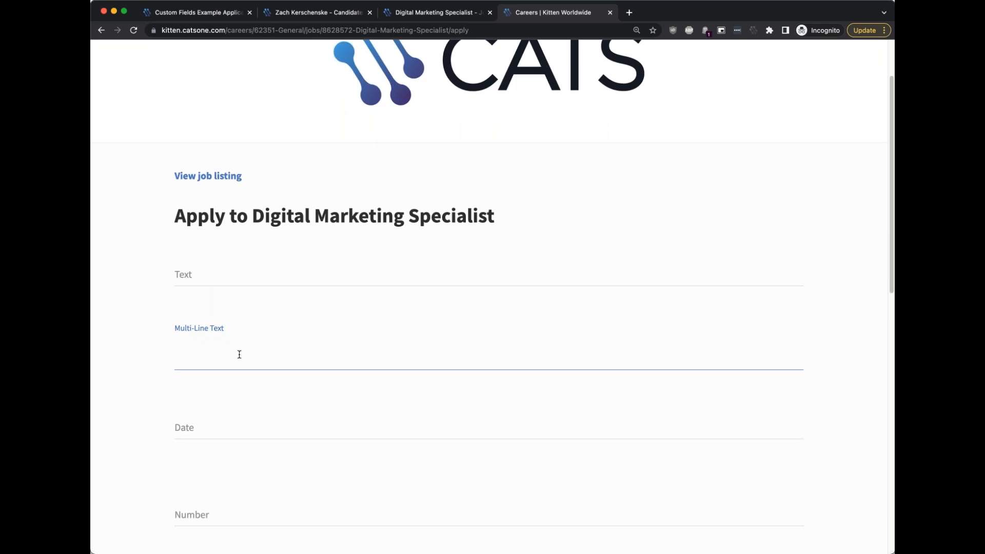
text(dfgfgdfh)
key(Return)
text(gghjghjghj)
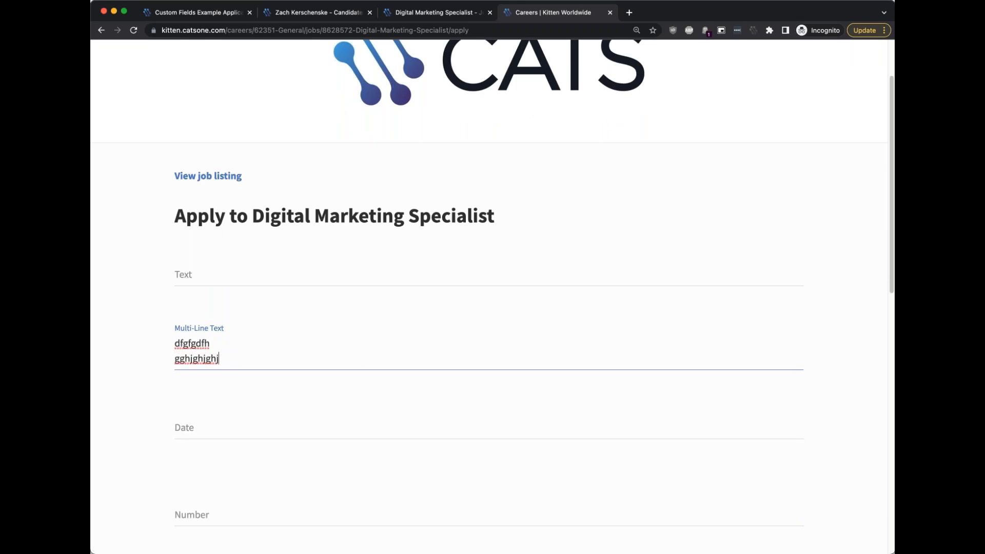
key(super+a)
click(323, 264)
text(fhfghfghfh)
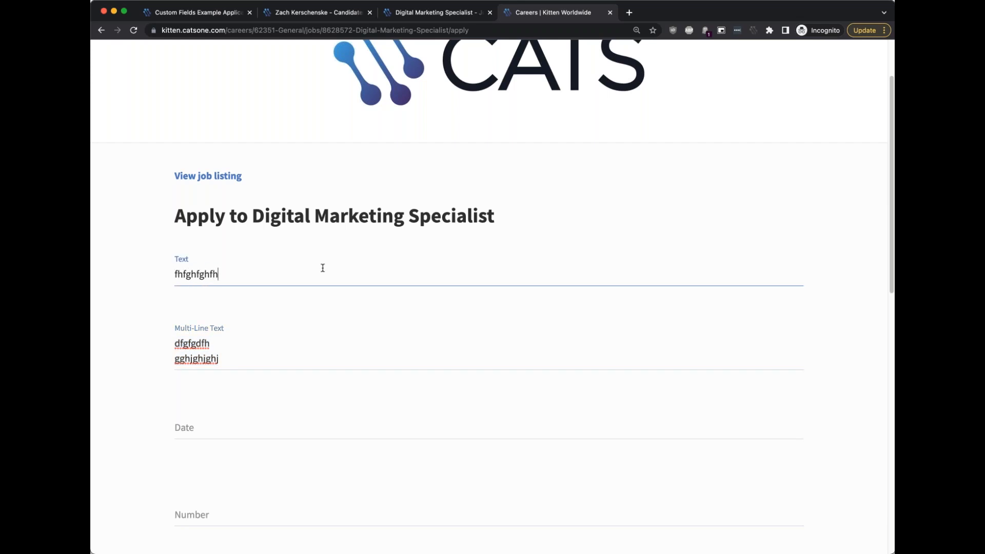
- Look at the calendar picker offered by the application's Date question
scroll(333, 313, down, 2)
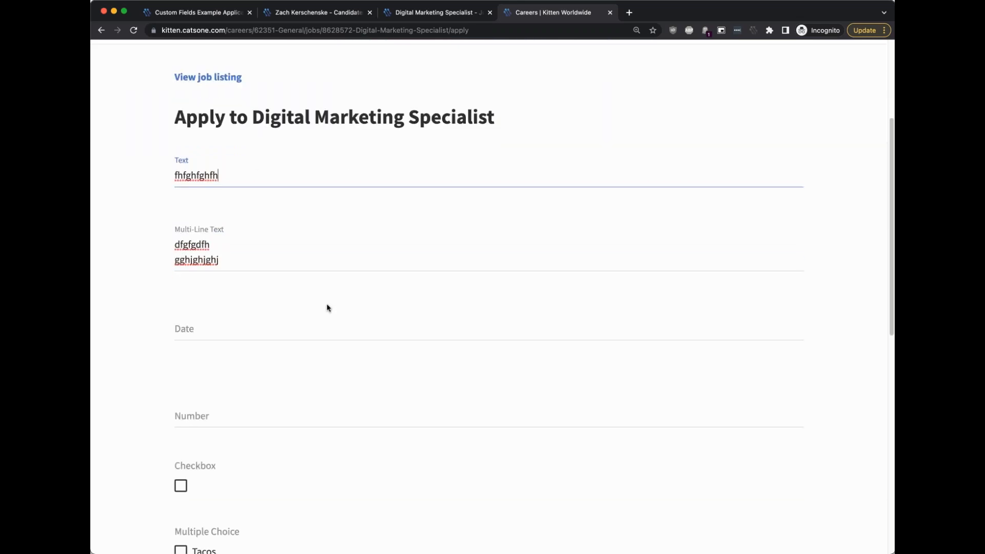
scroll(308, 295, down, 1)
click(295, 290)
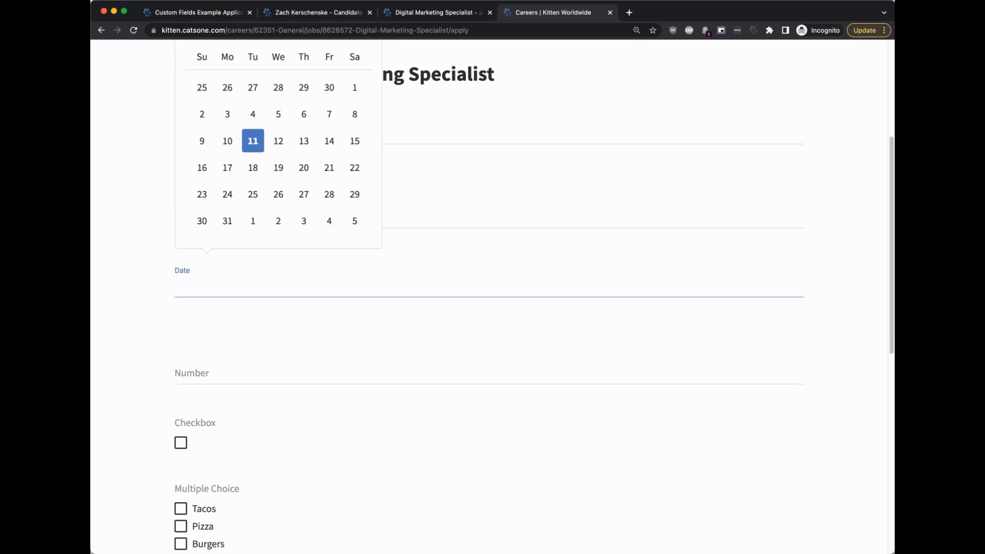
scroll(381, 345, up, 2)
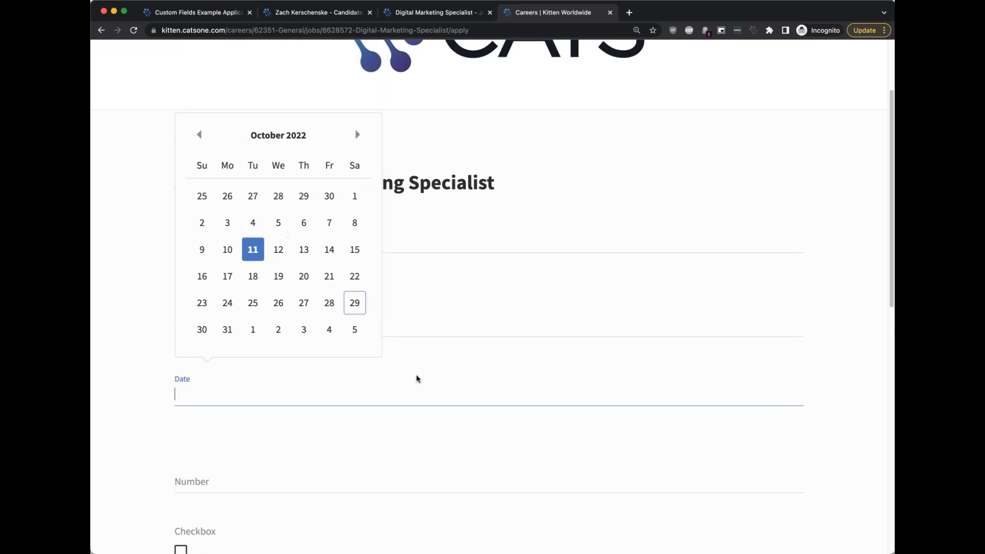
scroll(394, 387, down, 1)
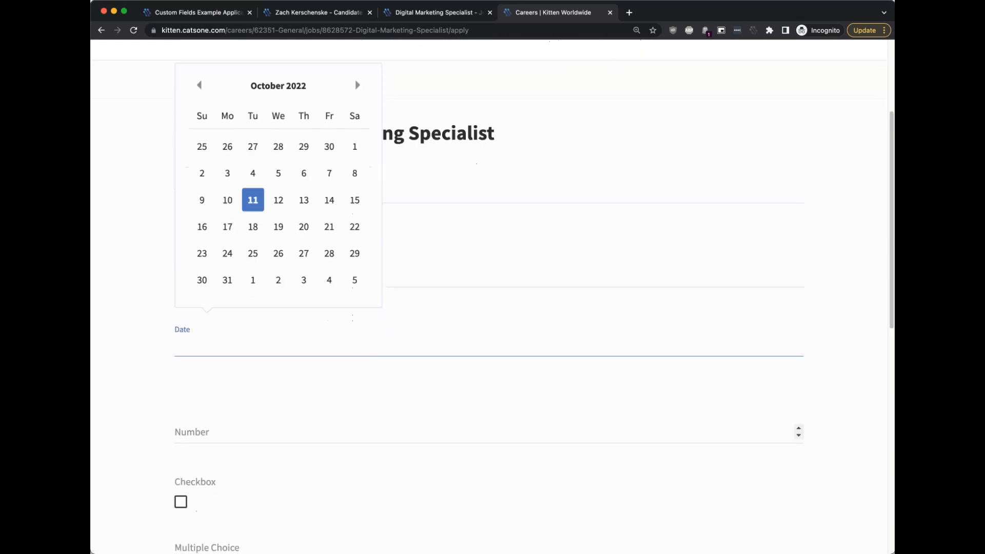
- Try a letter and the value 123243234 in the Number question, and clear the entry
click(276, 438)
scroll(276, 439, down, 1)
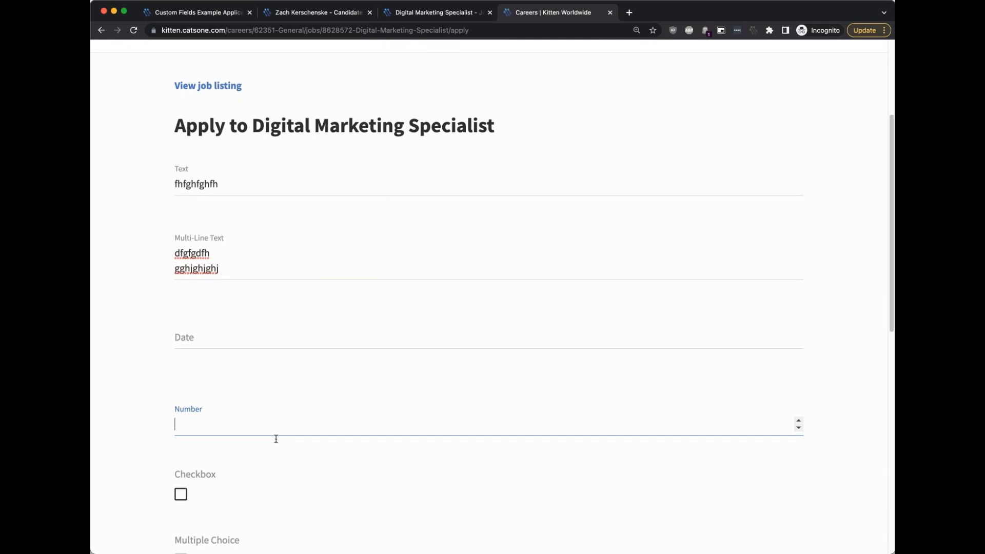
text(e)
key(BackSpace)
text(123243234)
key(BackSpace)
key(BackSpace)
key(BackSpace)
key(BackSpace)
key(BackSpace)
key(BackSpace)
key(BackSpace)
key(BackSpace)
- Tick the Checkbox question and select Tacos, Pizza and Burgers for the Multiple Choice question
scroll(247, 433, down, 3)
click(202, 310)
click(202, 309)
key(space)
scroll(107, 329, down, 3)
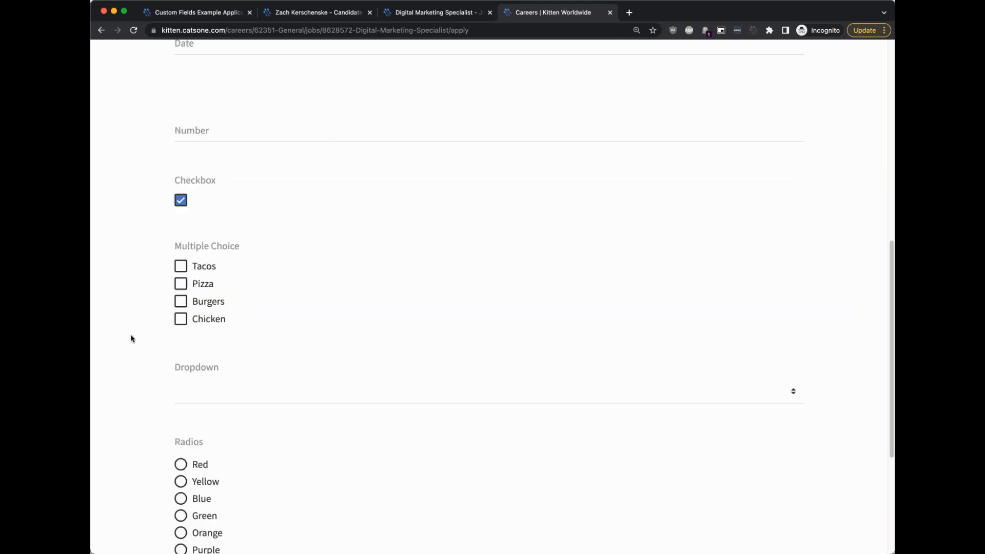
click(179, 266)
click(181, 283)
click(185, 303)
- Set the Dropdown question to Red and try several Radios colours, ending on Red
scroll(303, 341, down, 2)
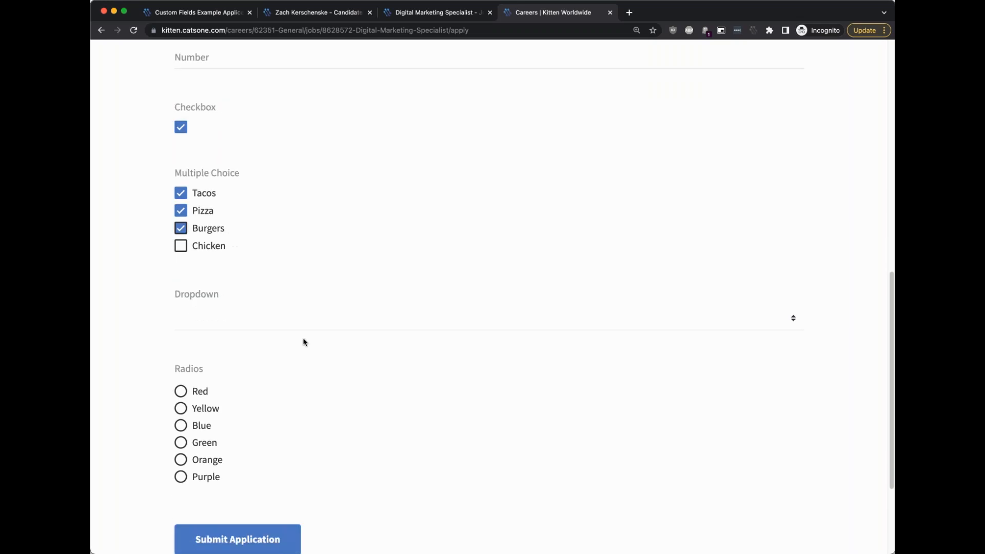
click(291, 333)
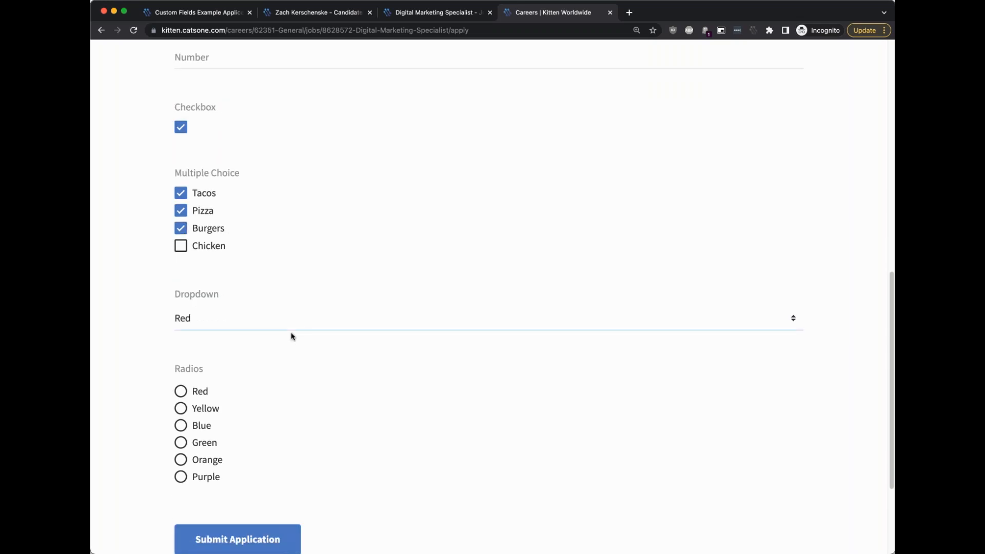
scroll(291, 333, down, 1)
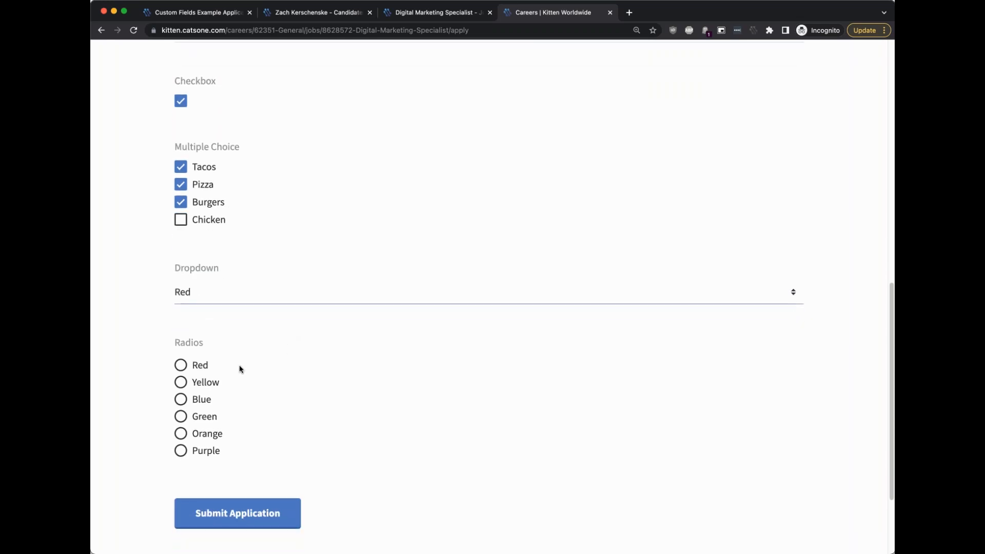
click(200, 365)
click(204, 388)
click(199, 366)
click(200, 385)
click(199, 367)
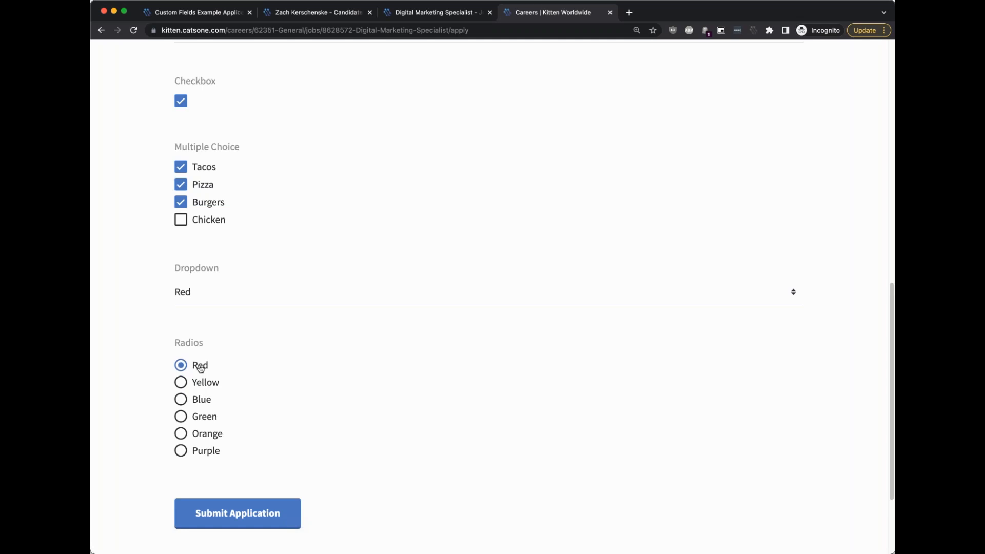
click(202, 401)
click(203, 369)
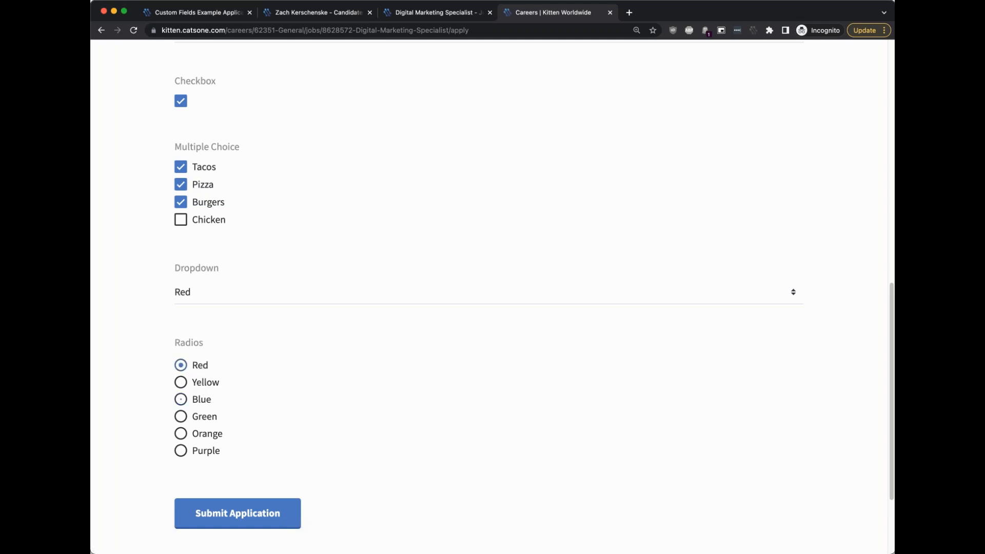
click(251, 300)
click(241, 324)
- Return to the Custom Fields Example Application and open the list of all candidates from there
click(215, 12)
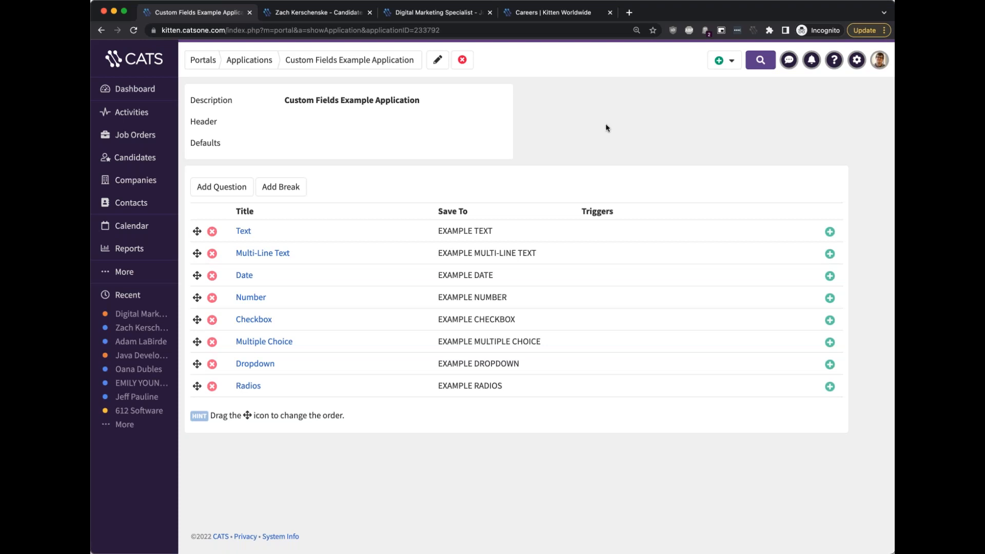
click(135, 159)
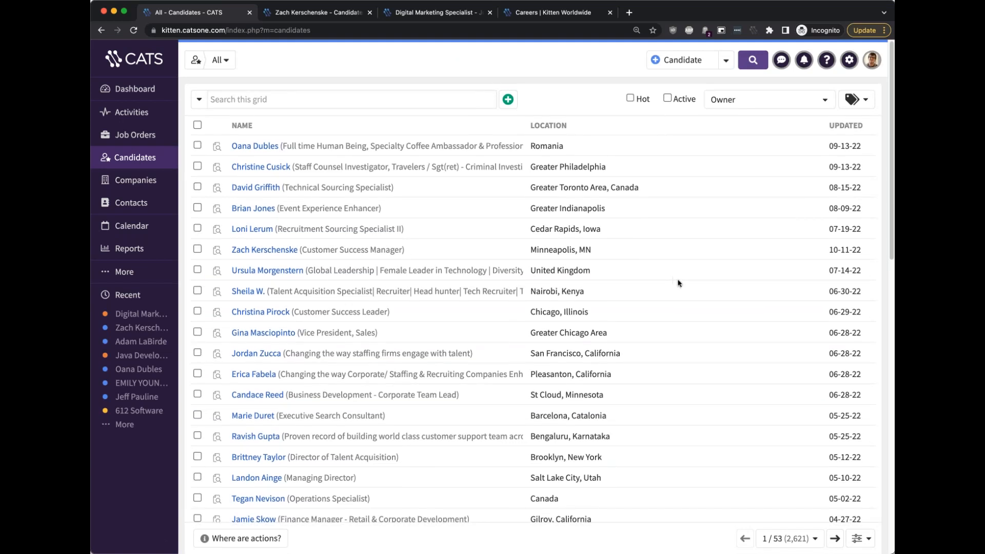
scroll(672, 286, down, 1)
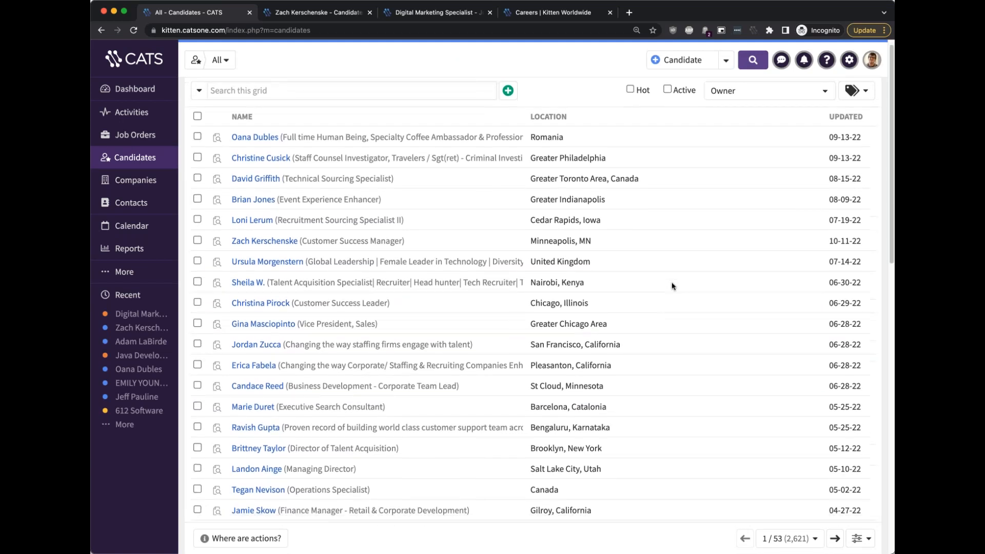
scroll(672, 286, up, 1)
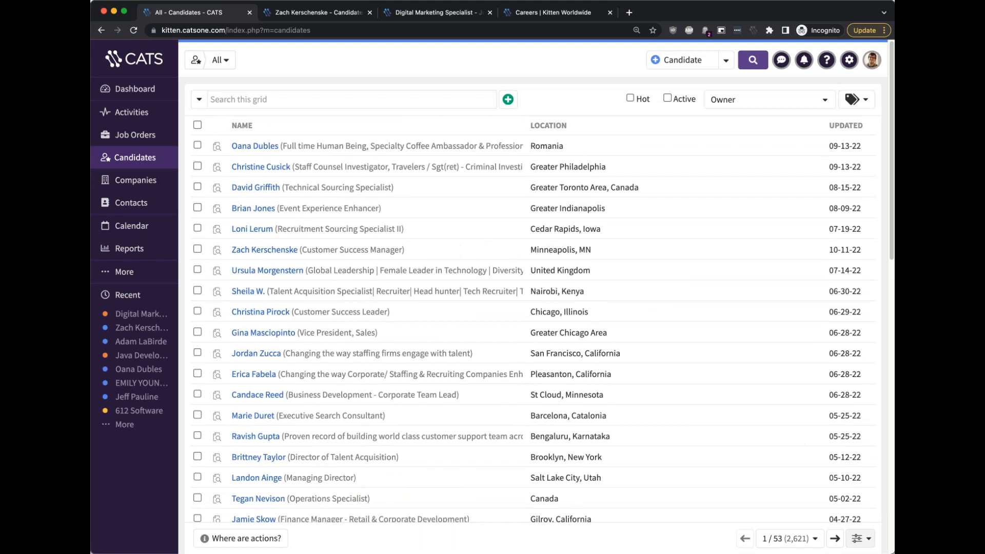
- Add the EXAMPLE DATE, EXAMPLE MULTIPLE CHOICE and EXAMPLE RADIOS columns to the candidates list and save the column selection
click(861, 538)
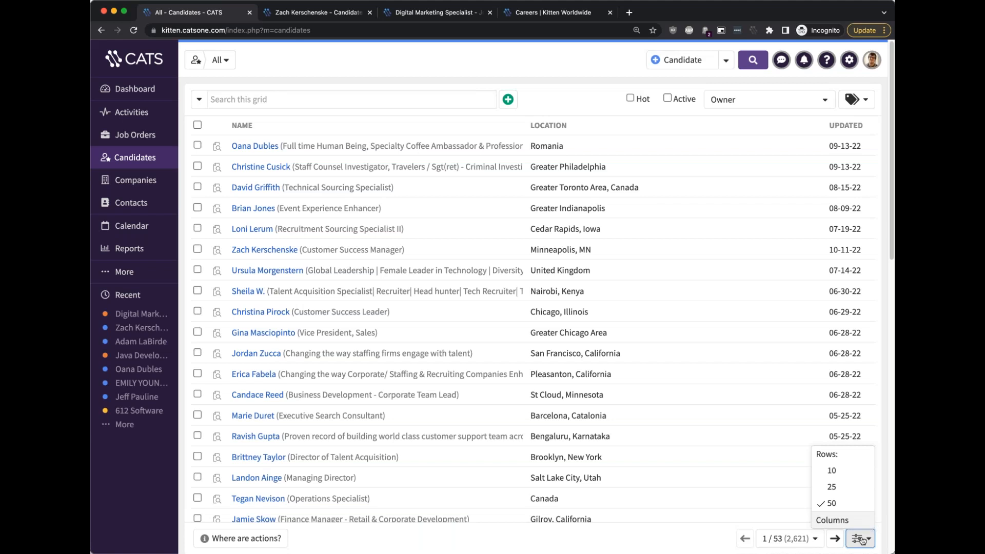
click(852, 520)
scroll(491, 328, down, 5)
scroll(491, 328, down, 10)
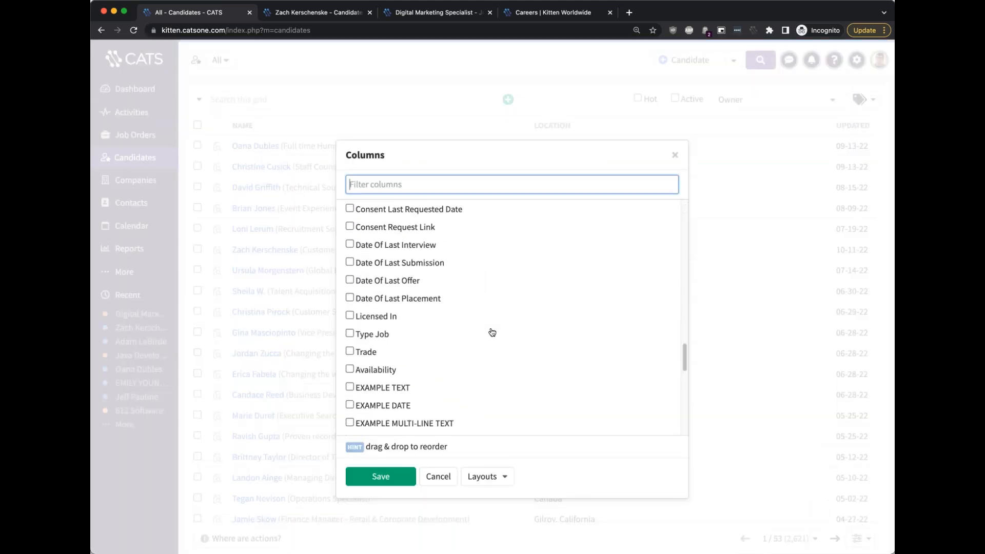
scroll(491, 332, up, 3)
scroll(487, 330, down, 2)
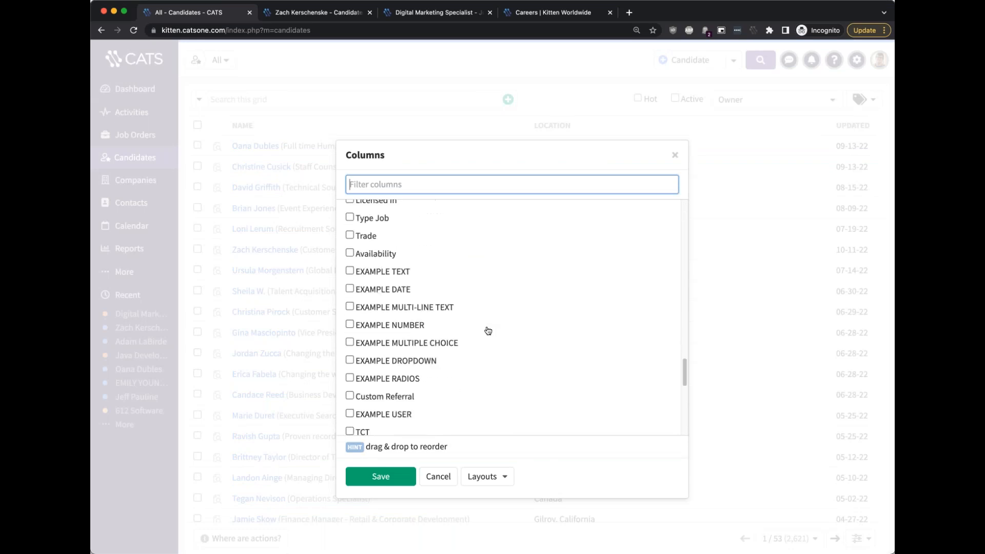
click(388, 248)
click(386, 260)
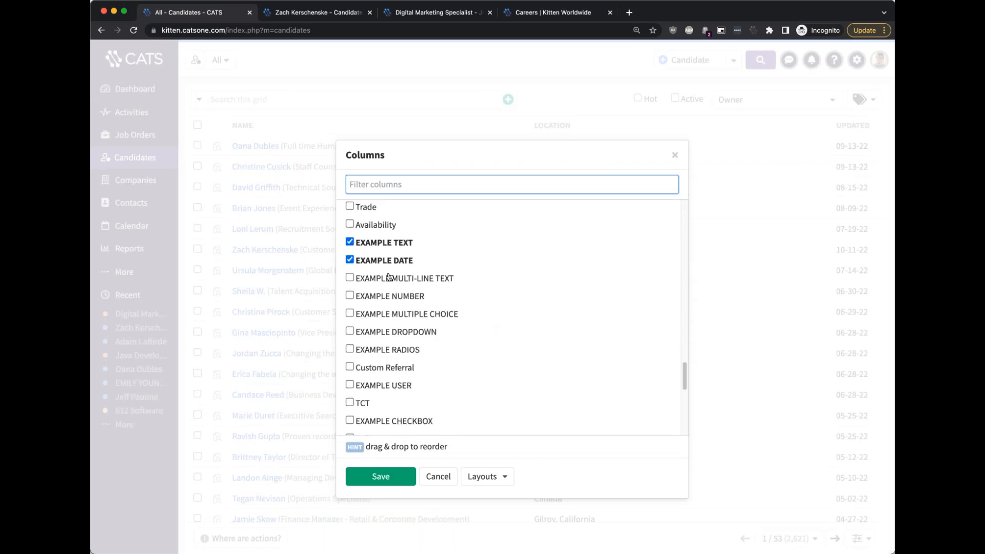
click(388, 277)
click(387, 247)
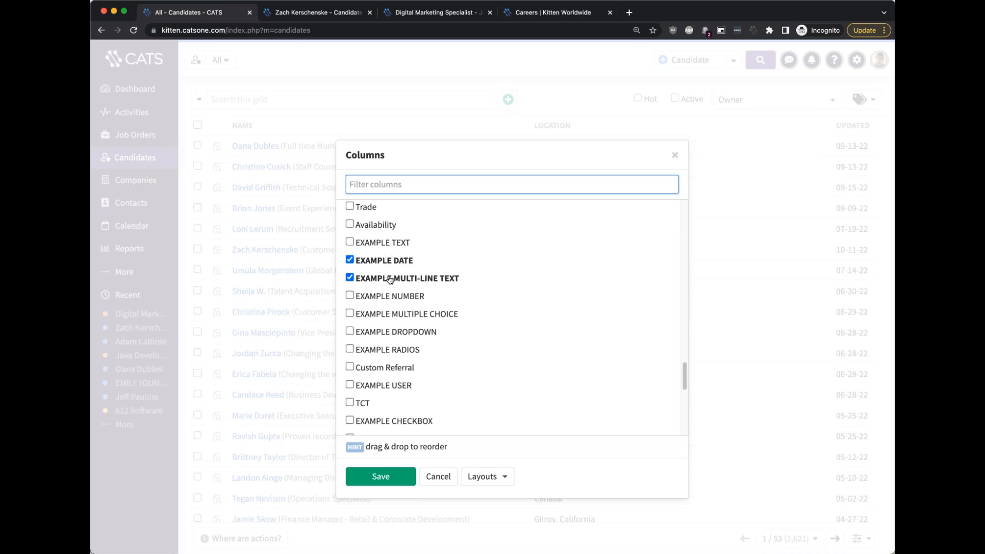
click(389, 279)
click(383, 314)
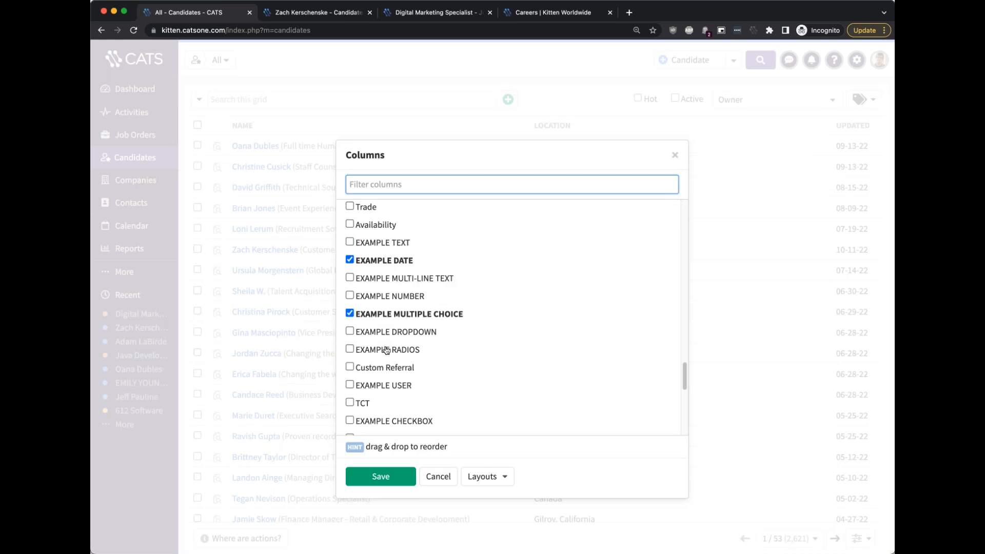
click(387, 350)
click(384, 477)
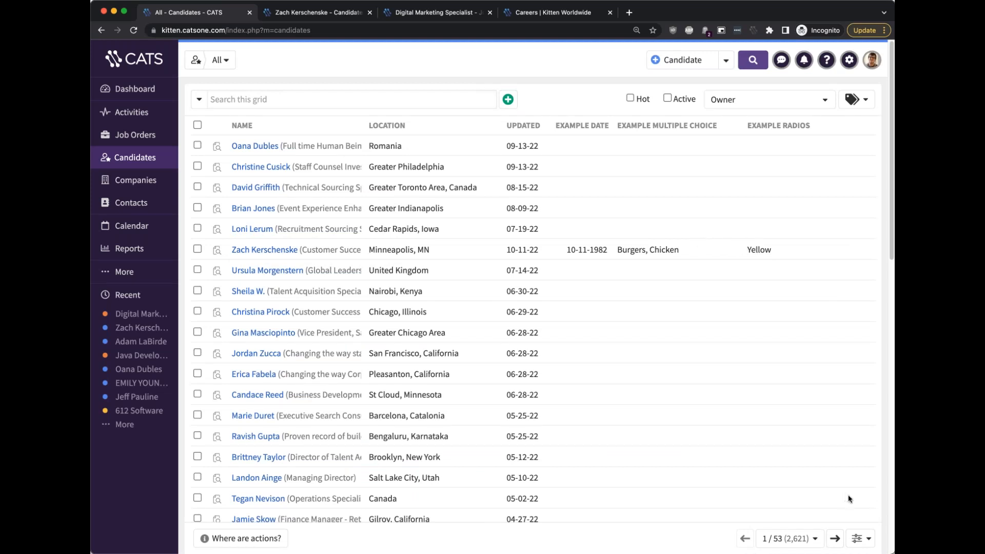
- Add a filter to the candidates list where EXAMPLE RADIOS contains Yellow and apply it
mouse_move(785, 124)
click(508, 99)
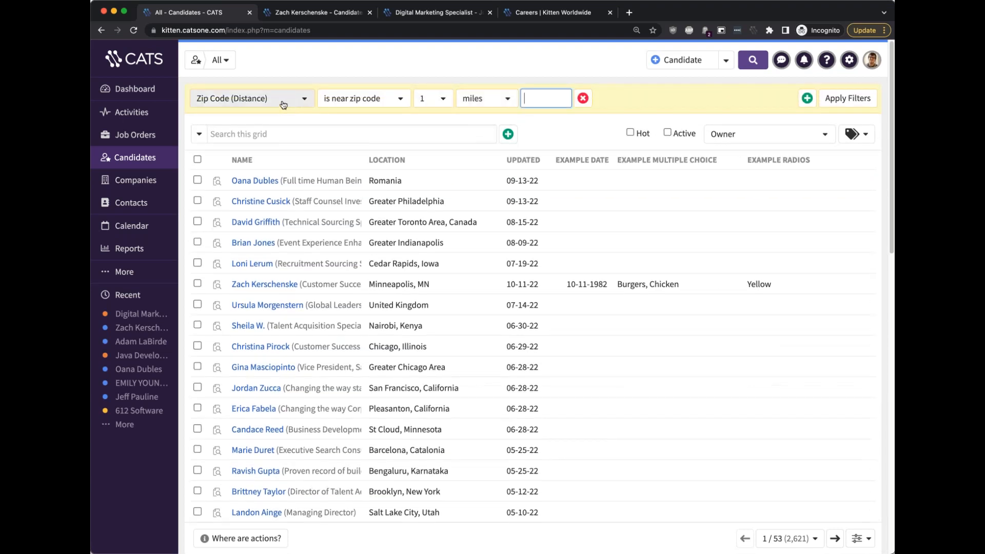
click(301, 102)
text(rad)
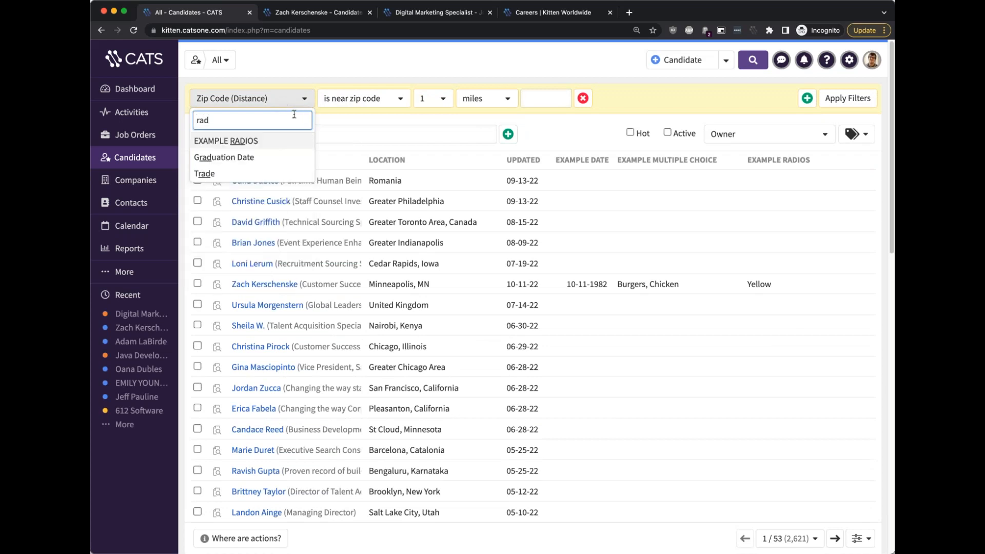
click(270, 143)
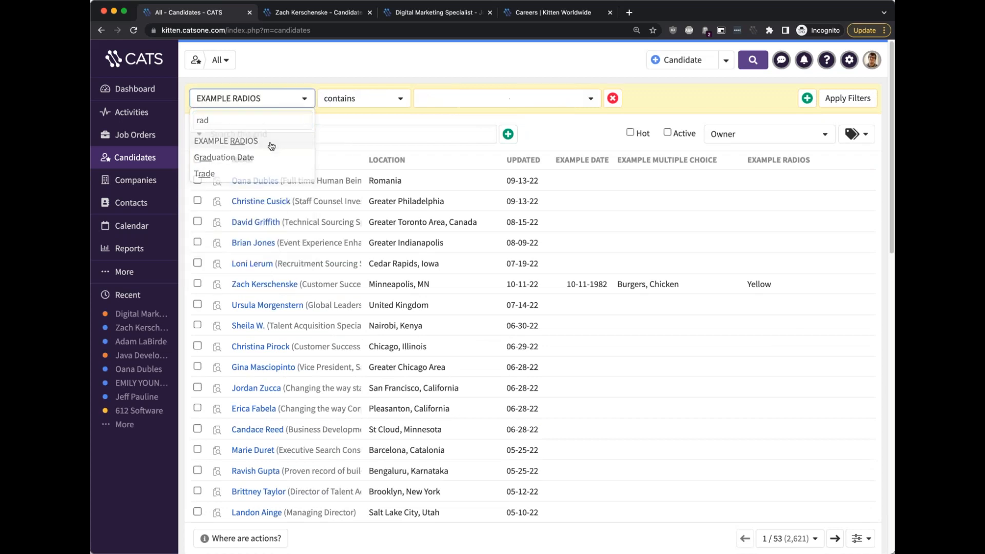
click(485, 103)
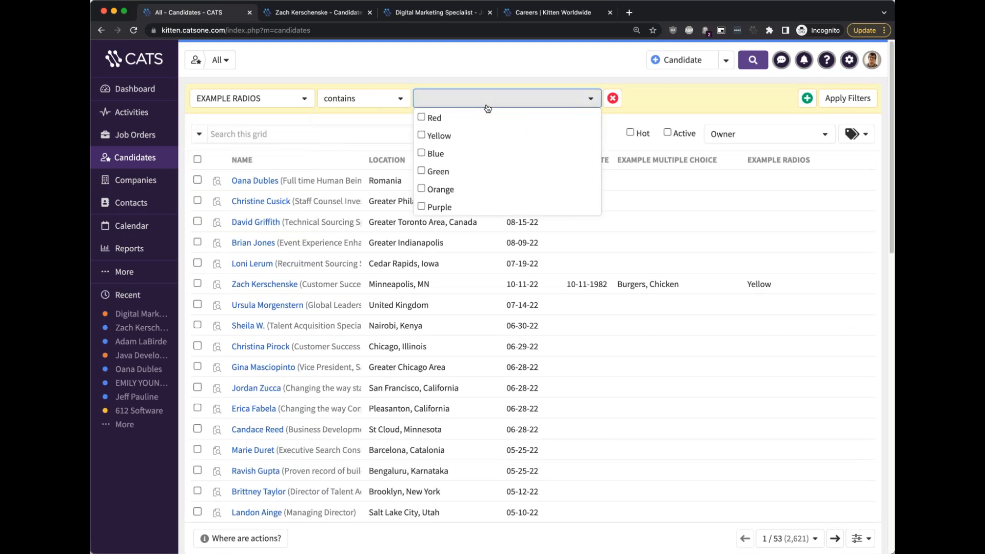
click(483, 135)
click(716, 93)
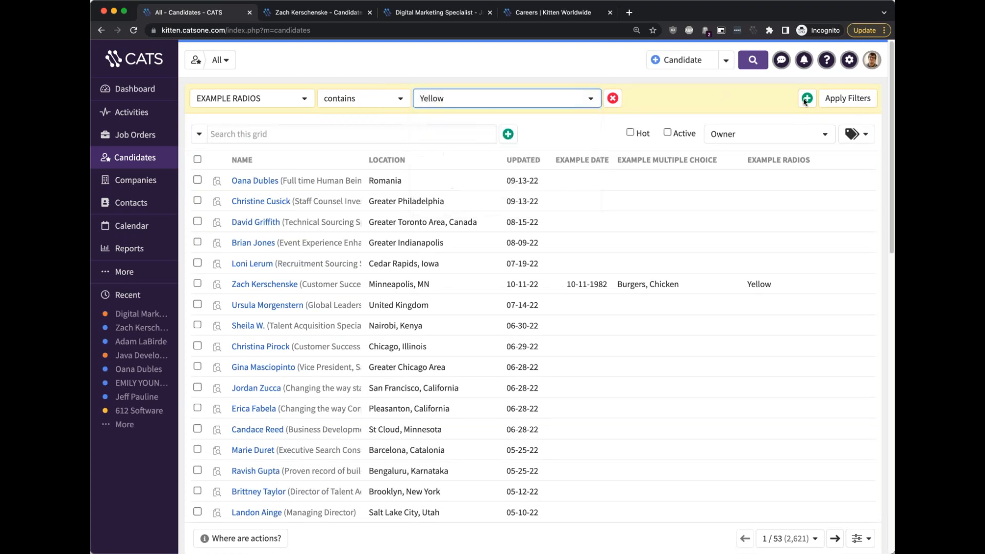
click(863, 103)
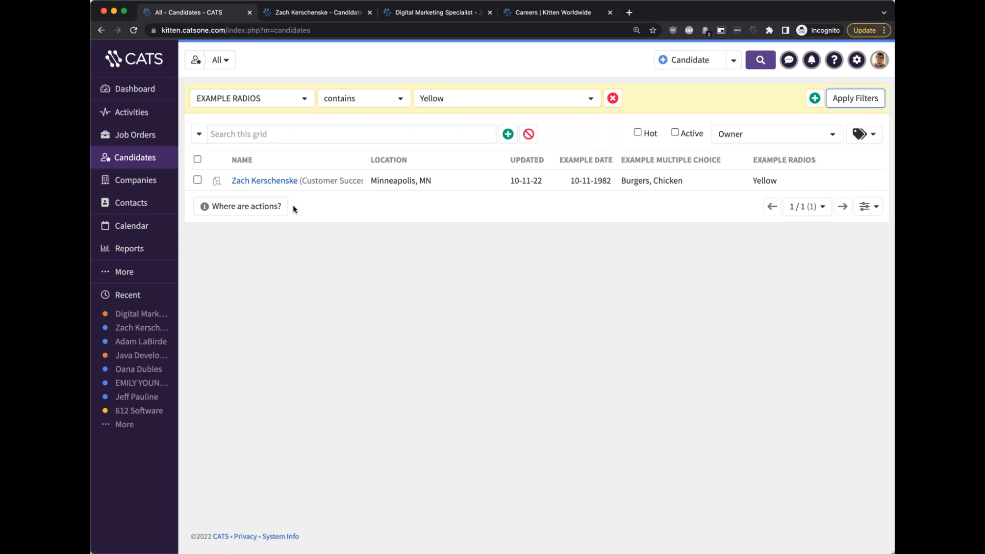
click(732, 309)
- Open the Custom Fields page in the administration settings
click(855, 60)
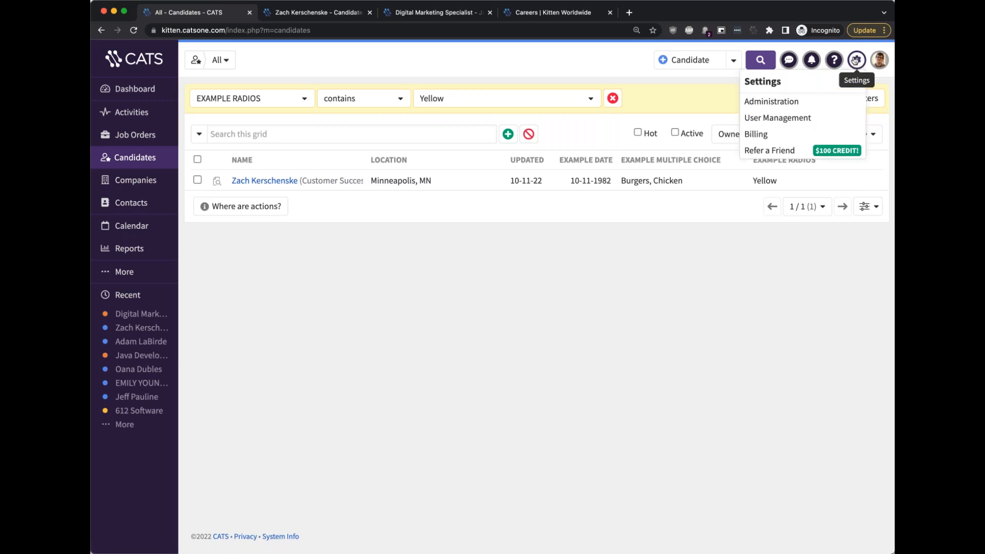
click(806, 102)
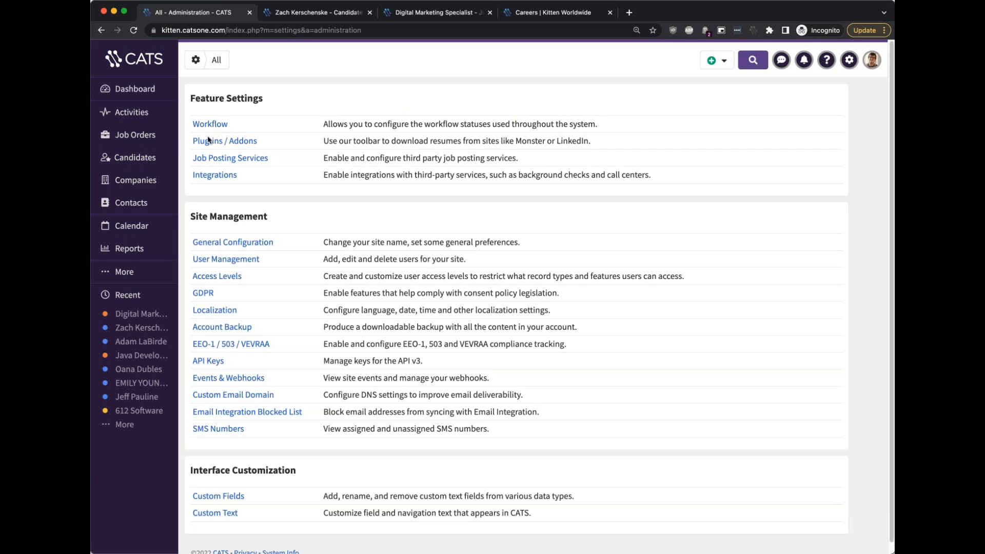
click(218, 496)
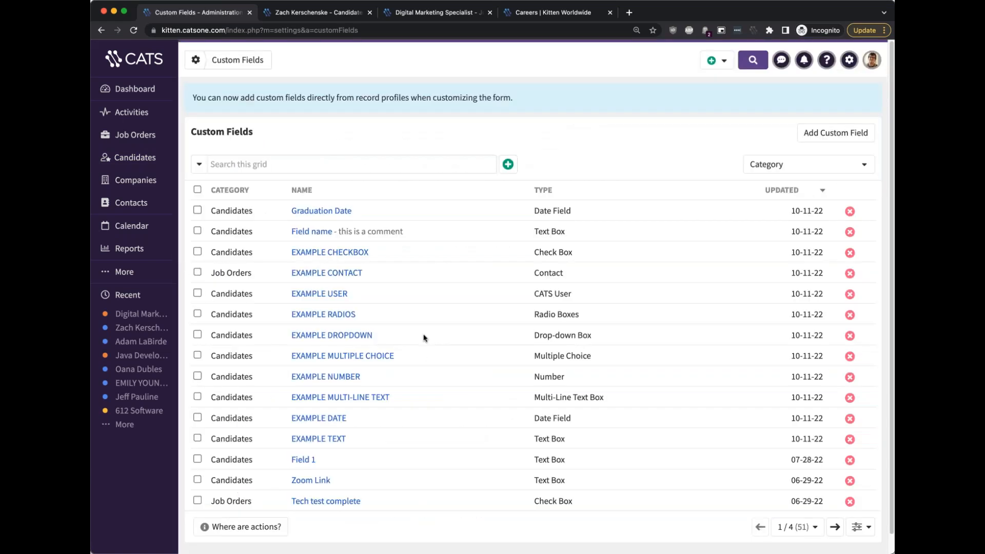
- Add Gyros as a new option of the EXAMPLE MULTIPLE CHOICE custom field and save the field
scroll(424, 337, down, 1)
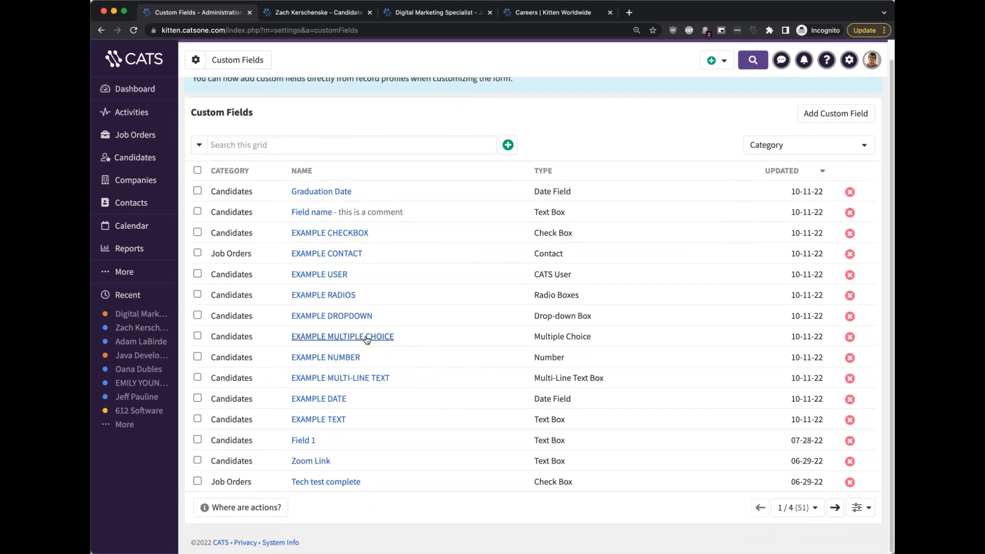
click(366, 337)
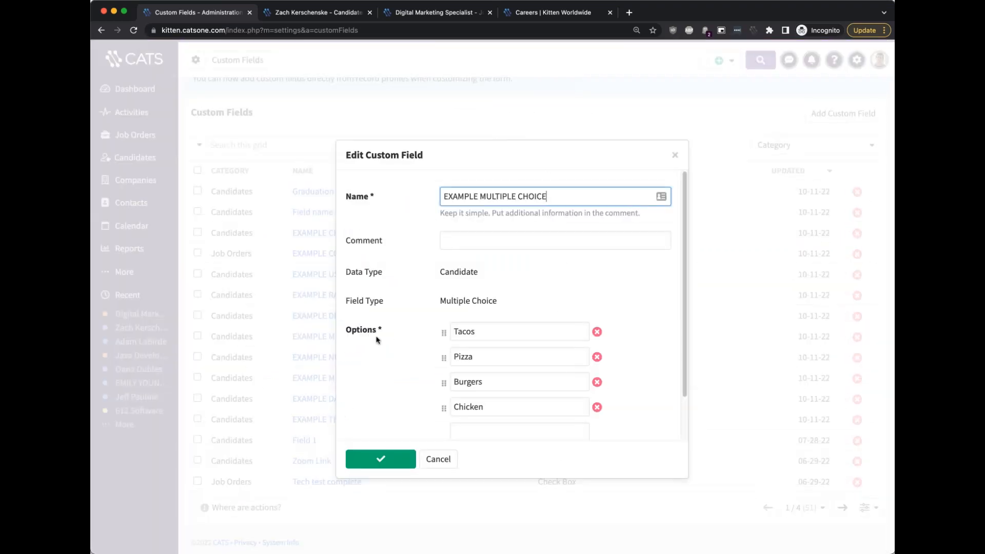
scroll(377, 339, down, 1)
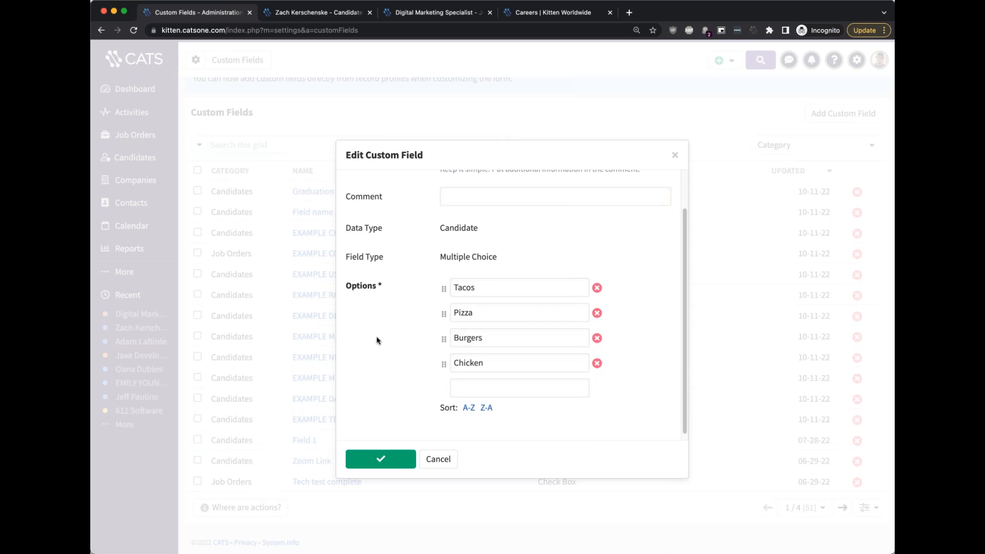
click(537, 391)
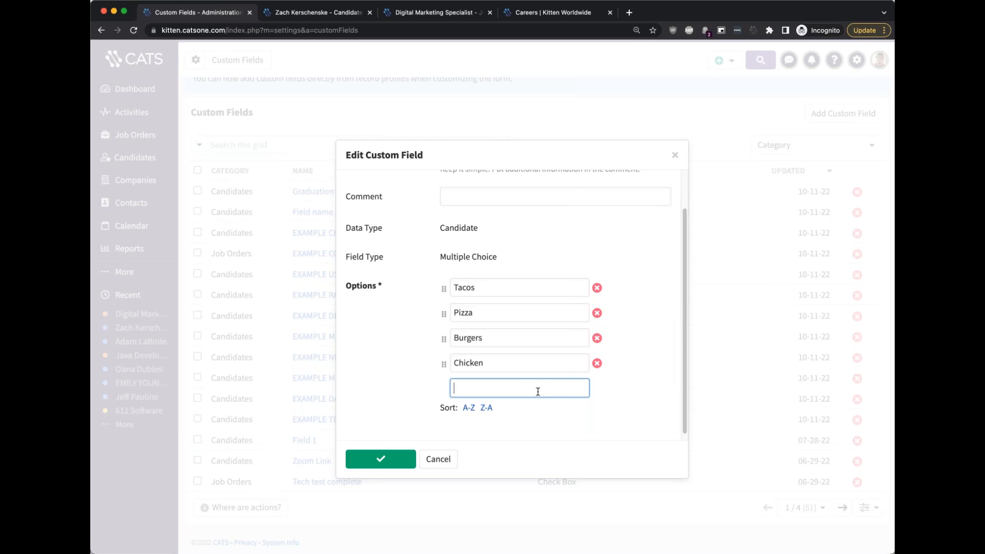
text(Gyros)
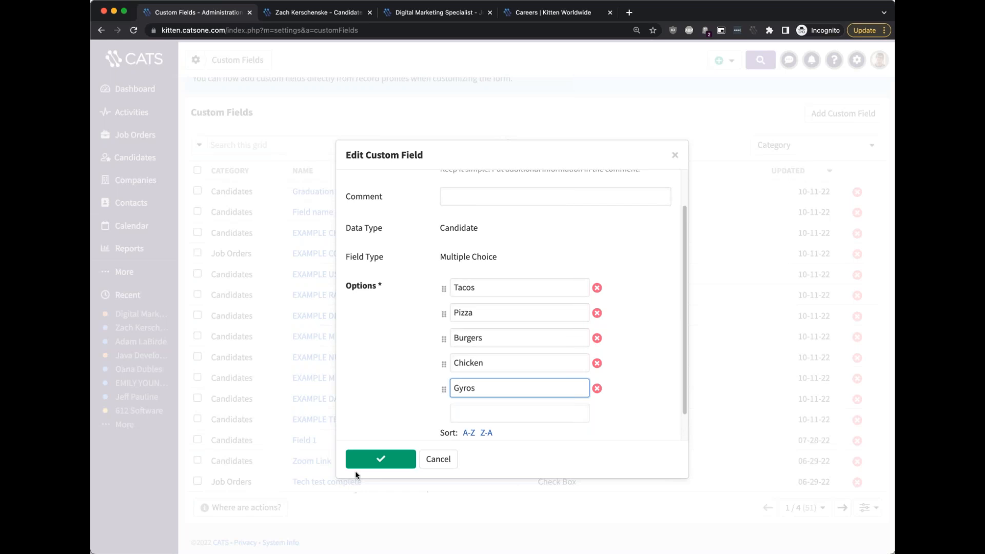
click(375, 460)
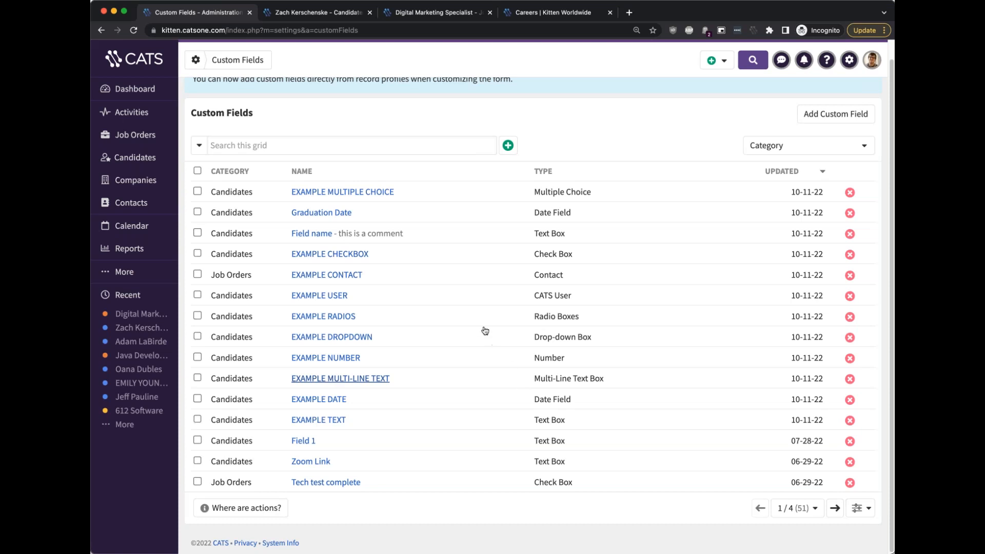
- Open the EXAMPLE RADIOS custom field, examine its field type and options, and close it without saving
click(330, 315)
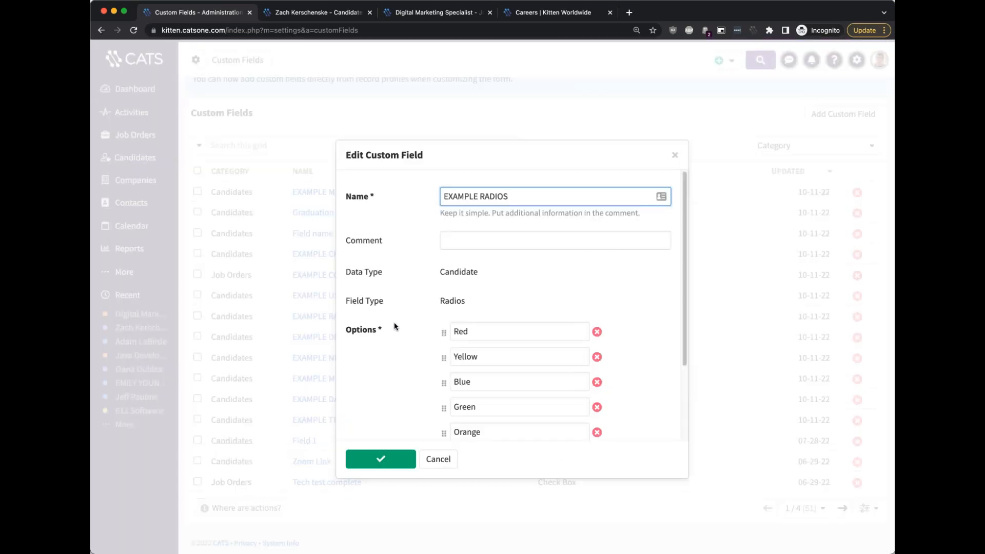
double_click(438, 298)
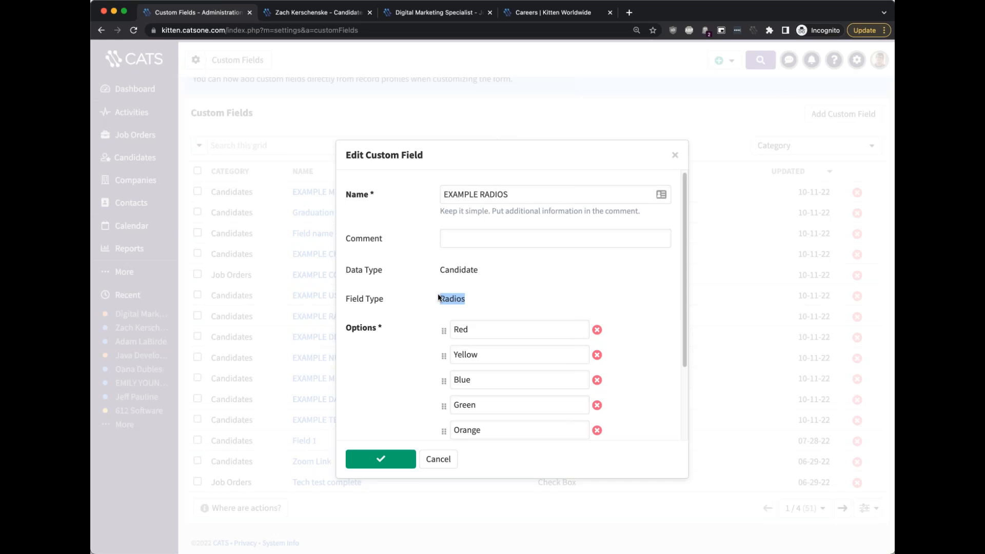
click(459, 300)
click(676, 156)
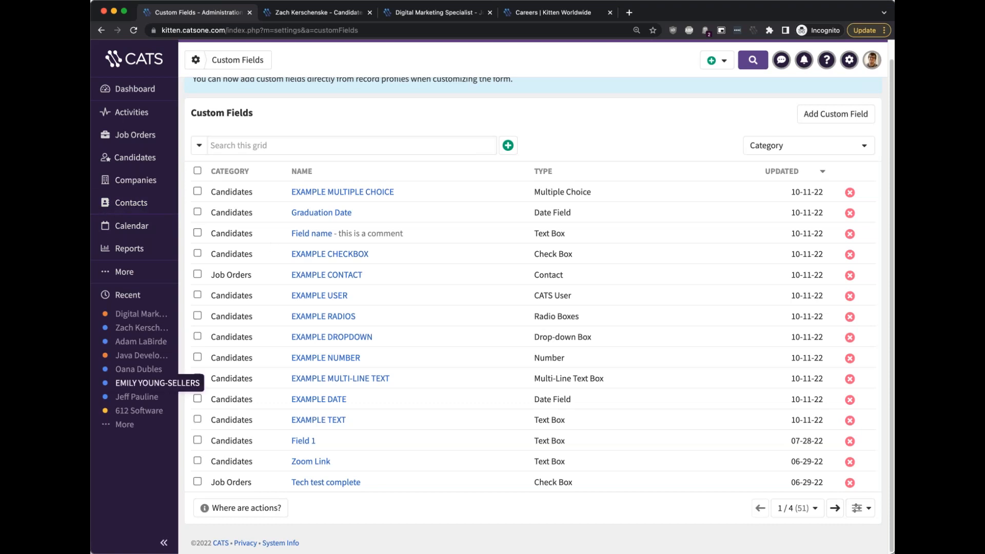
- Return to the candidates list and replace its existing filter with a new one where EXAMPLE RADIOS contains Yellow
click(138, 159)
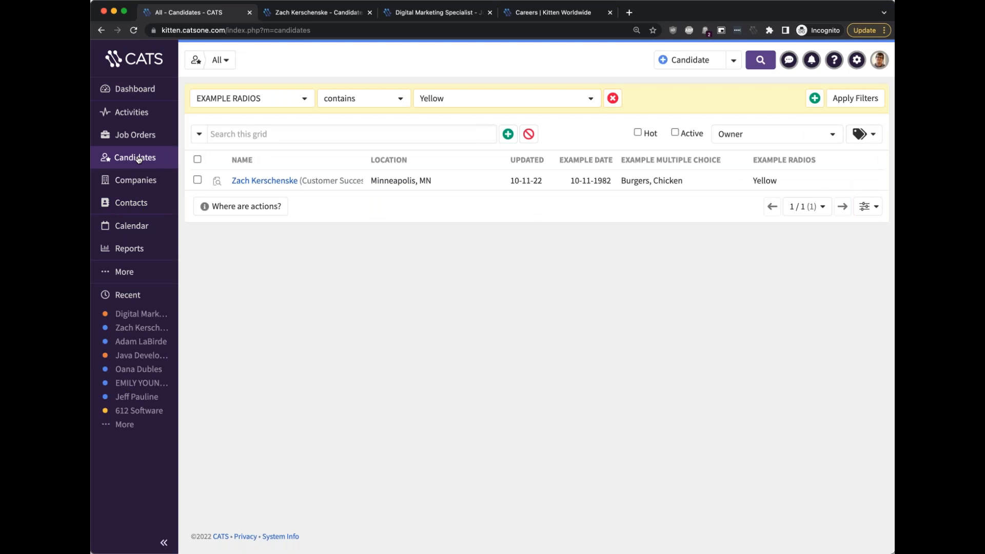
click(612, 99)
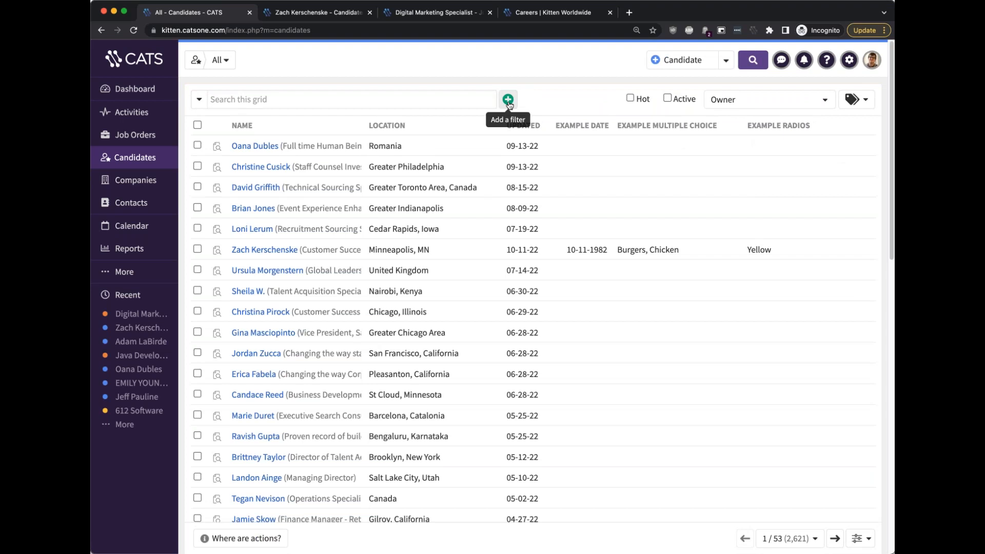
click(508, 100)
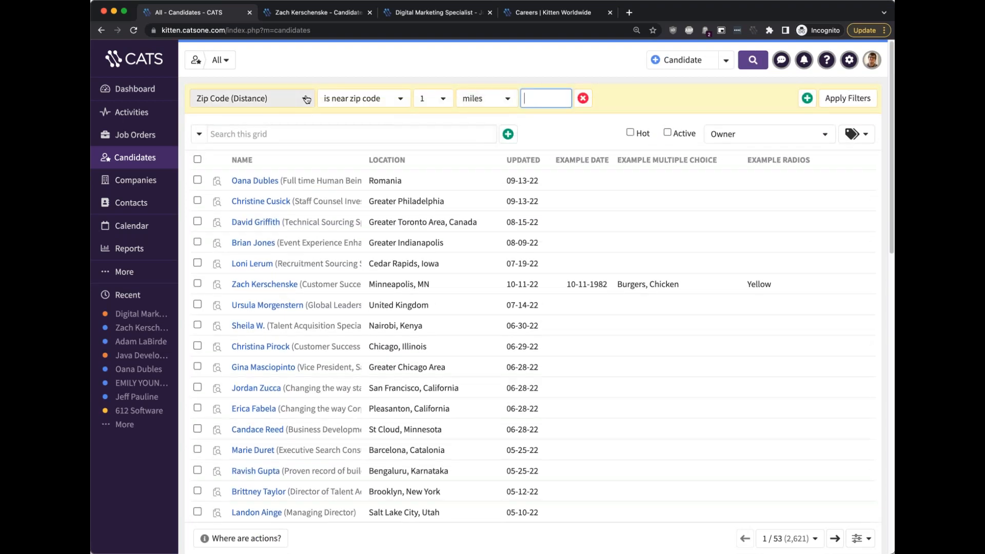
click(306, 99)
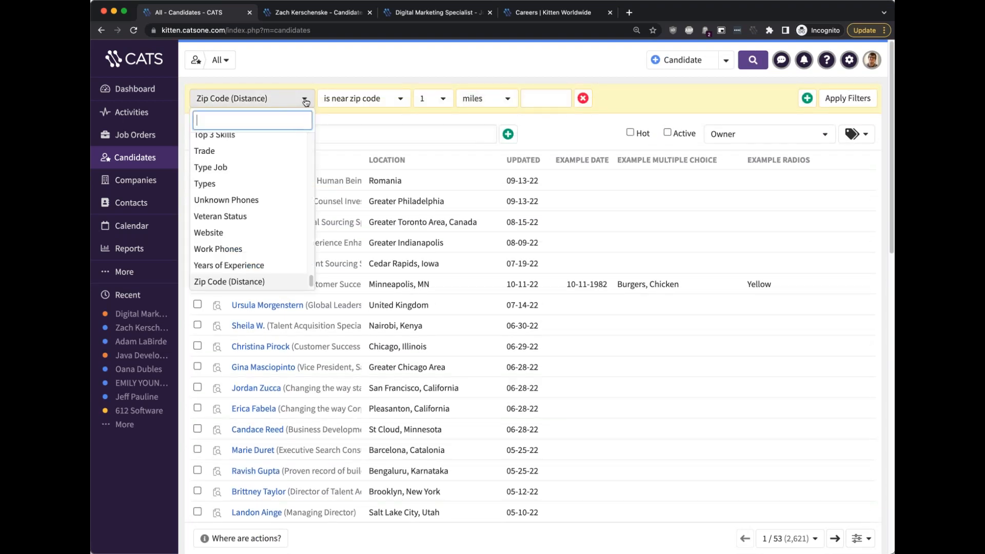
scroll(296, 165, down, 1)
scroll(292, 169, up, 10)
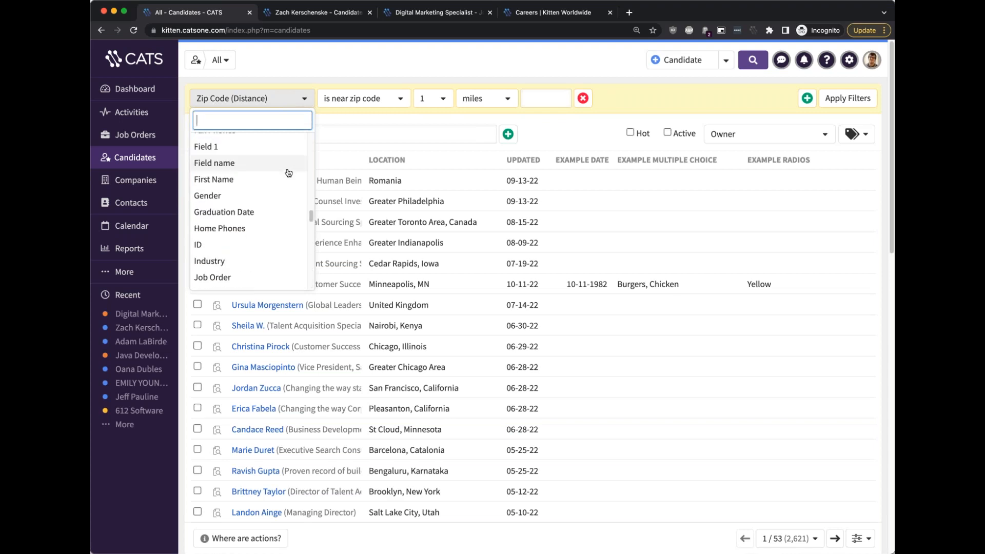
text(ex)
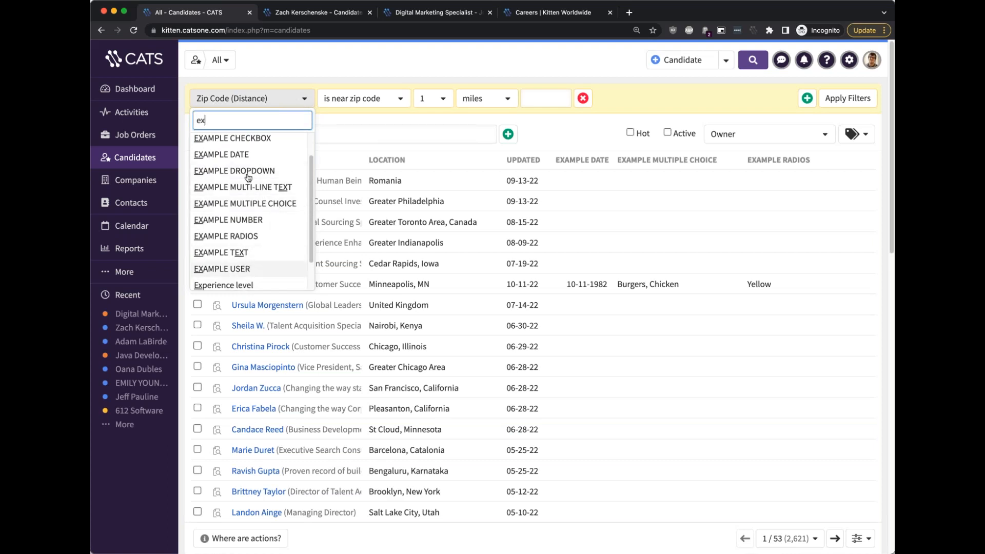
scroll(252, 174, up, 1)
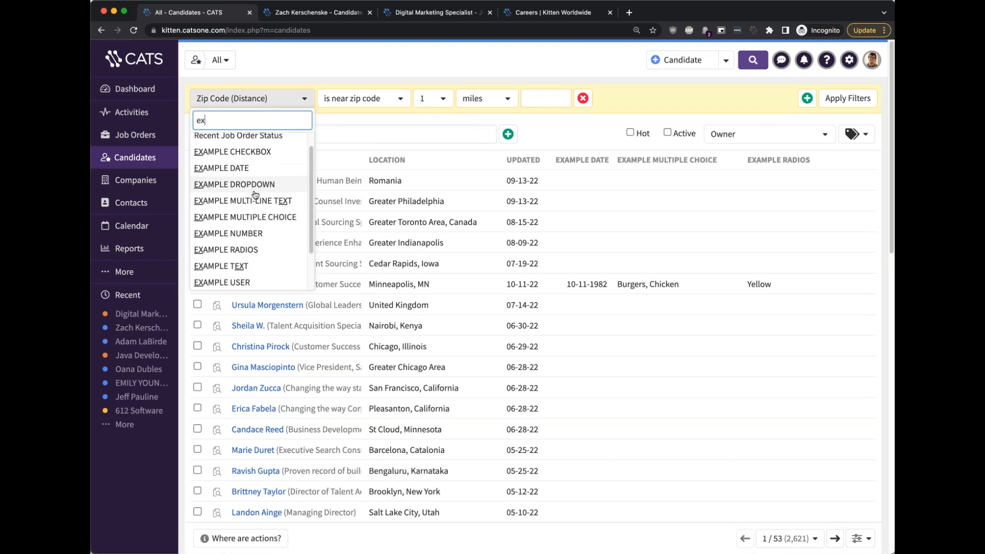
click(242, 251)
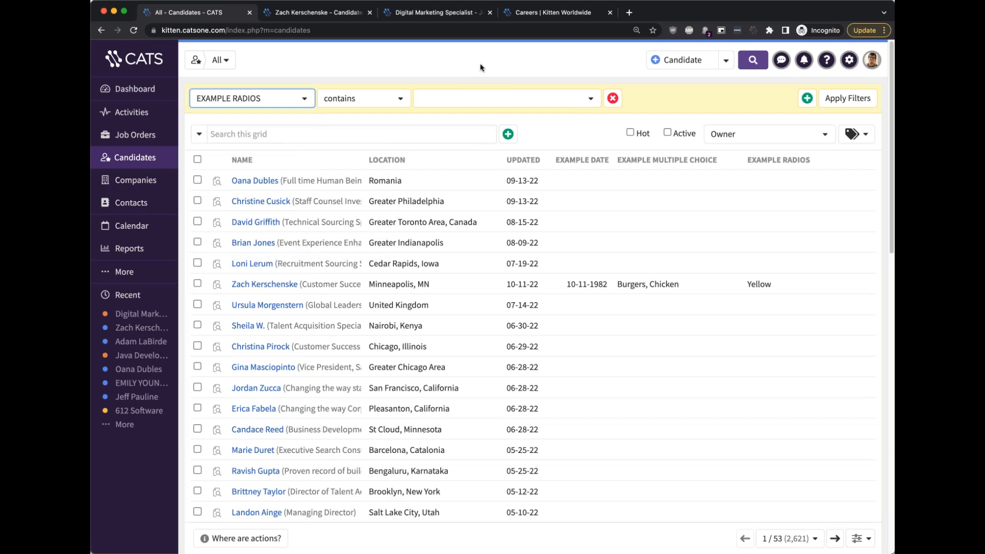
click(480, 105)
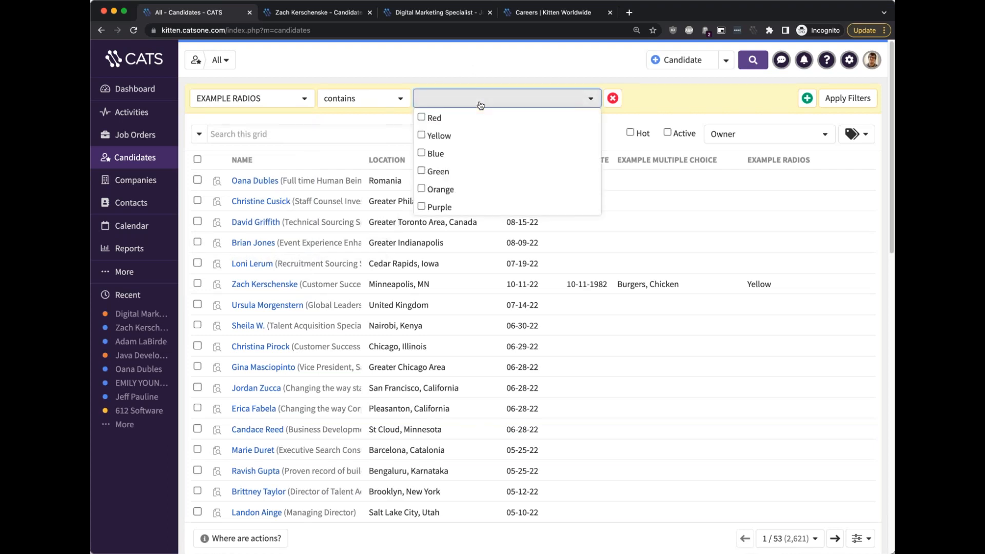
click(478, 140)
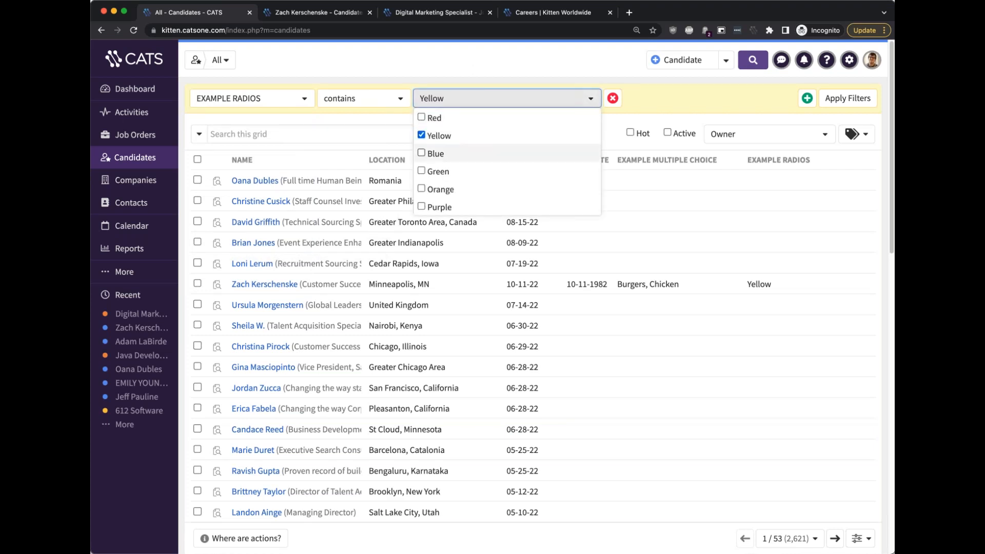
click(861, 101)
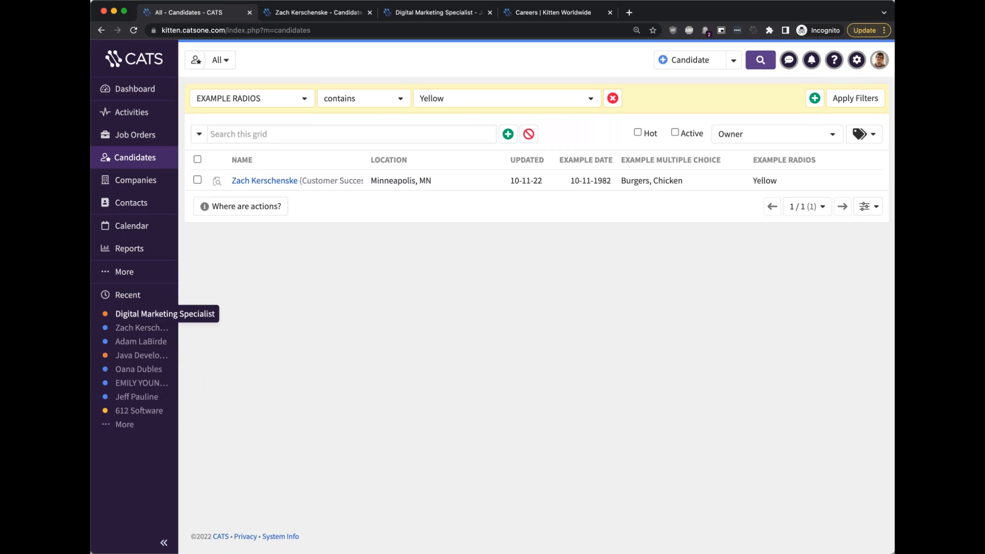
- Open the Digital Marketing Specialist job order and examine which candidate statuses its pipeline is currently filtered by
click(155, 319)
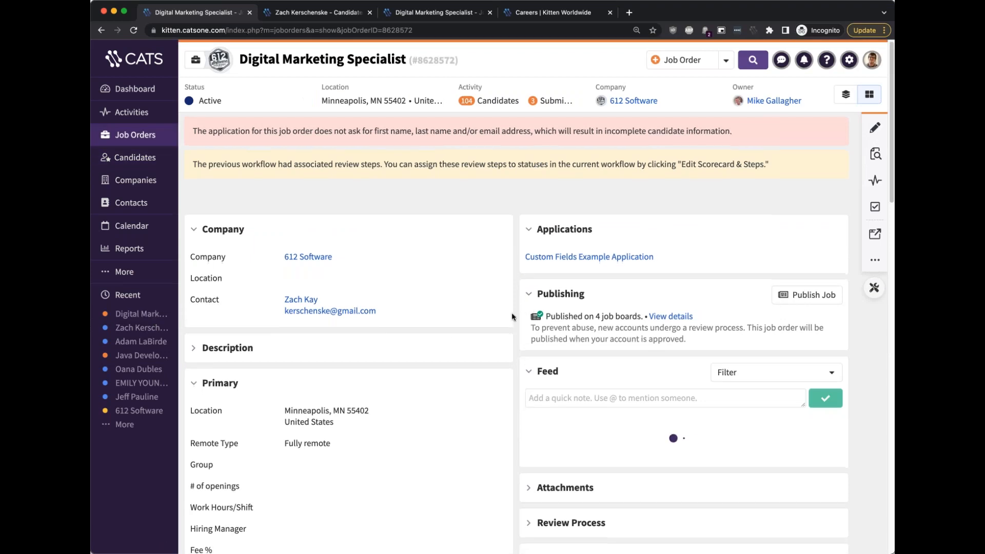
scroll(512, 312, down, 4)
scroll(509, 312, down, 2)
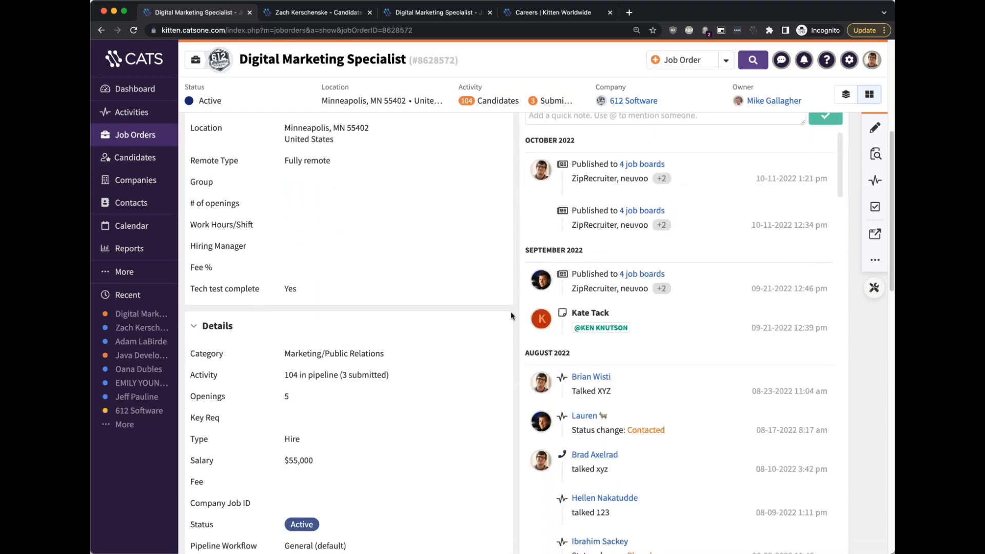
scroll(511, 313, down, 10)
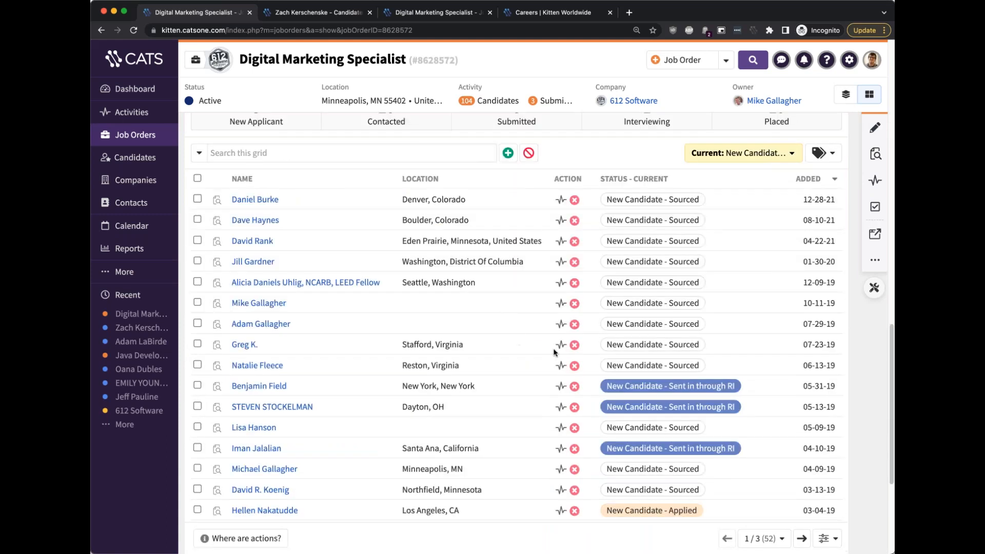
scroll(560, 425, up, 2)
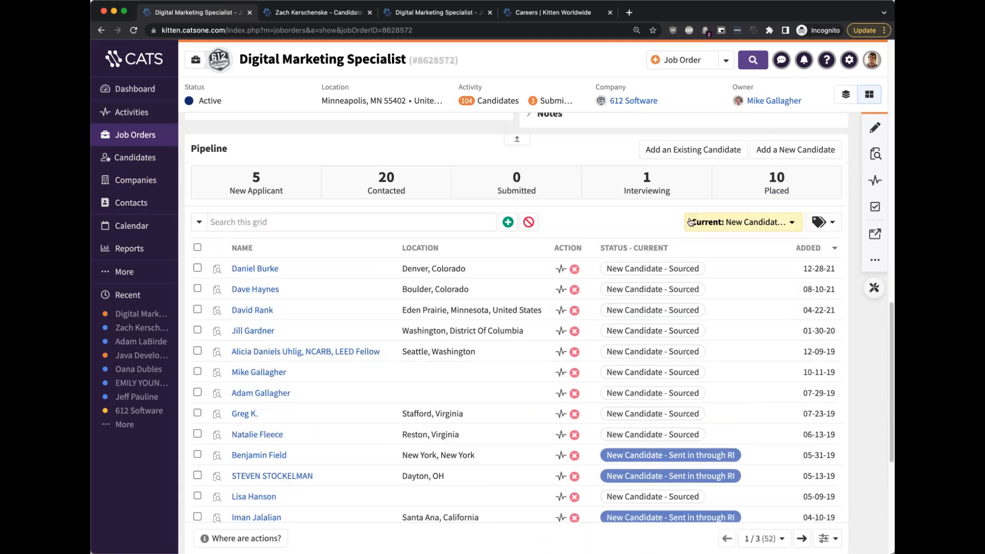
click(701, 223)
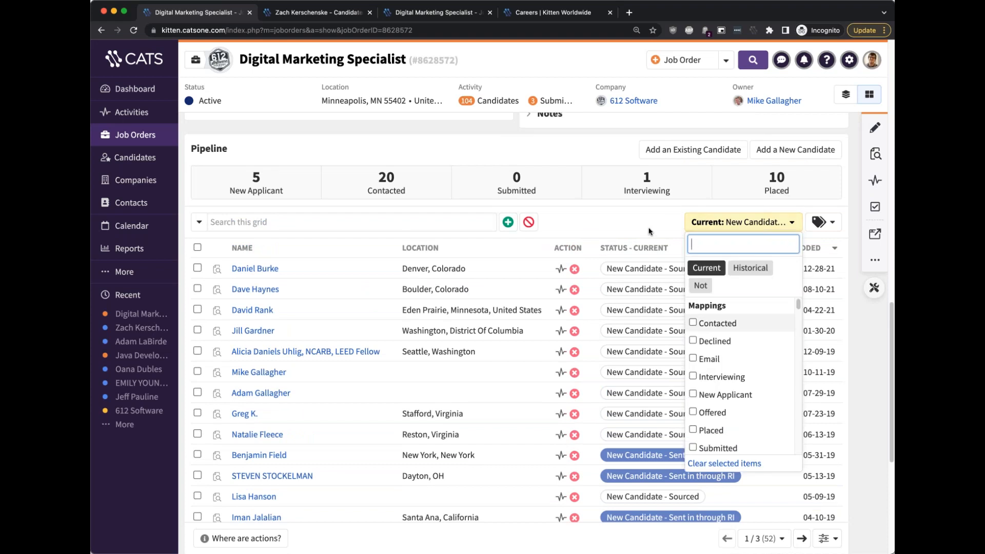
scroll(738, 374, down, 3)
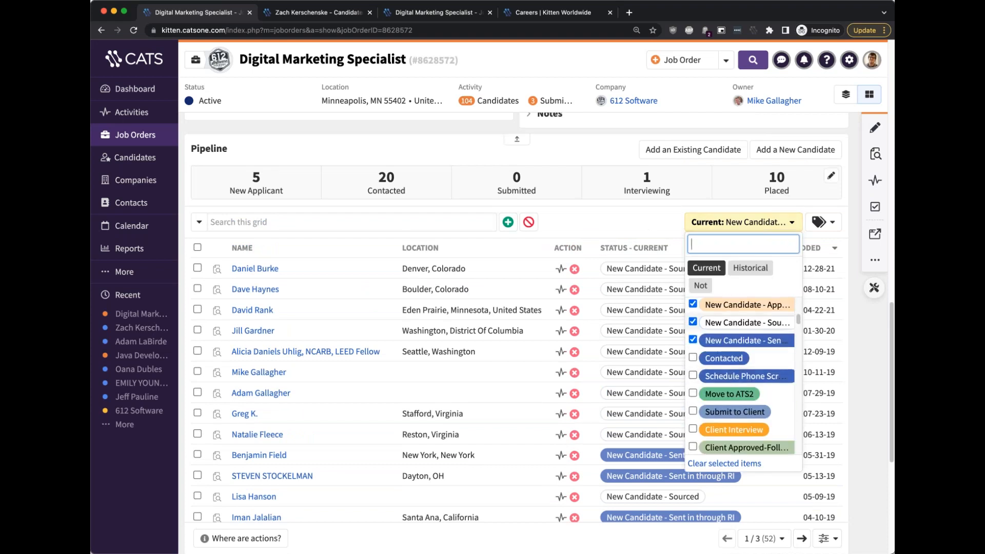
click(613, 222)
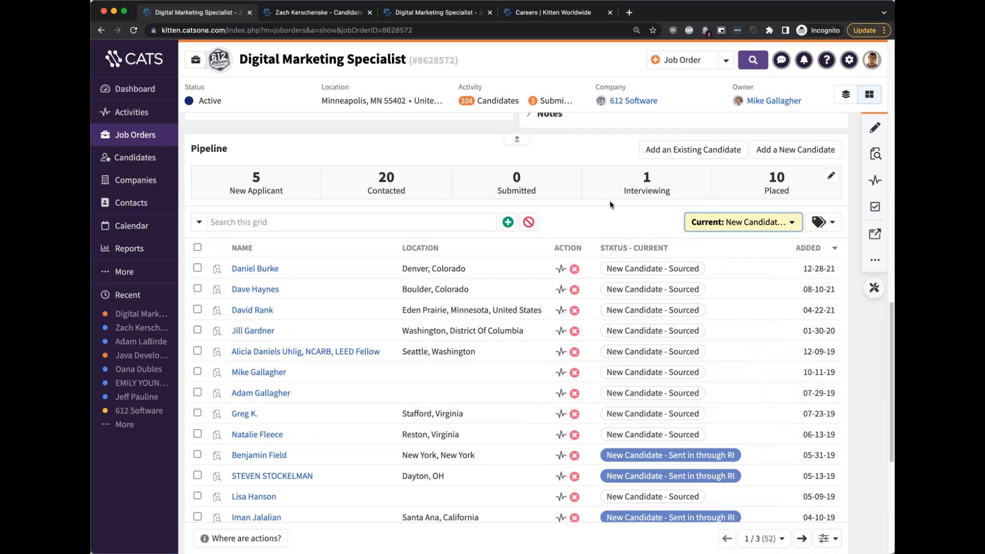
click(585, 215)
- Filter the job order's pipeline to candidates where EXAMPLE RADIOS contains Yellow
scroll(573, 216, down, 1)
click(508, 222)
click(301, 229)
scroll(281, 272, down, 3)
text(rad)
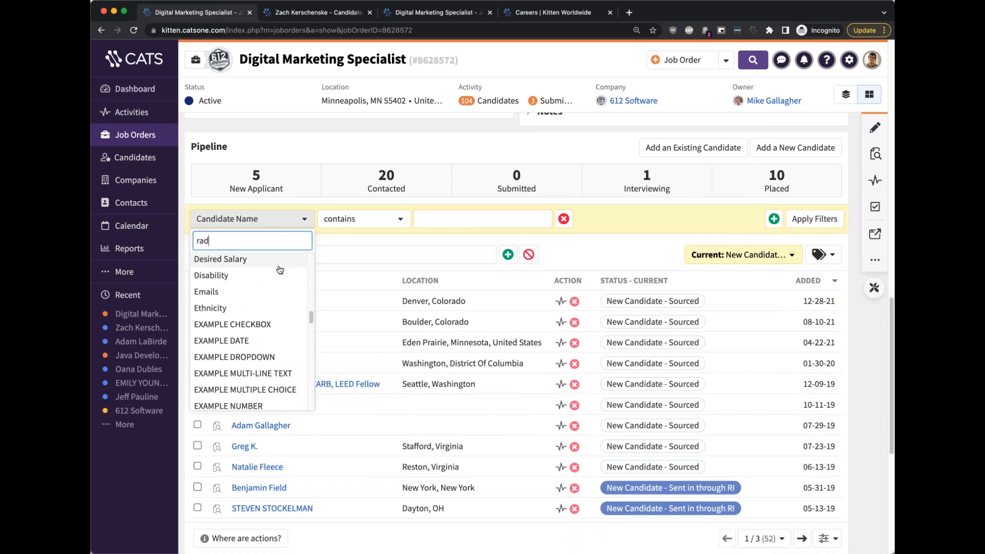
key(Return)
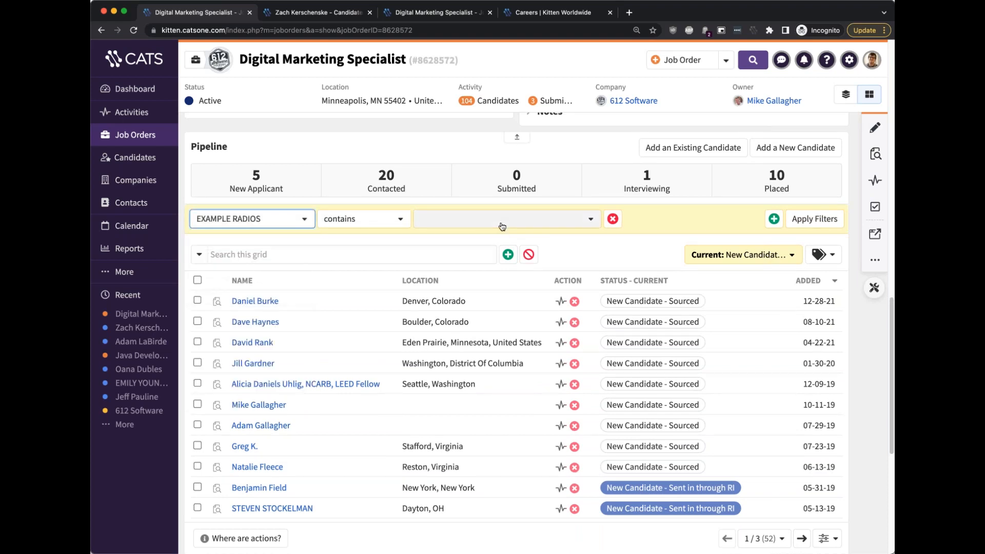
click(501, 223)
click(481, 260)
click(694, 224)
click(815, 218)
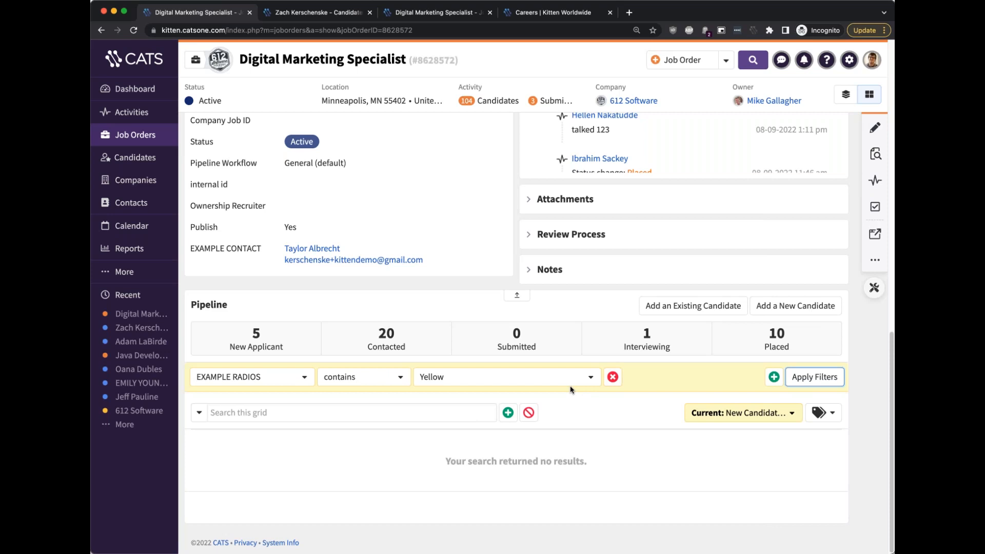
- Return to the candidates list and remove its EXAMPLE RADIOS filter
click(138, 136)
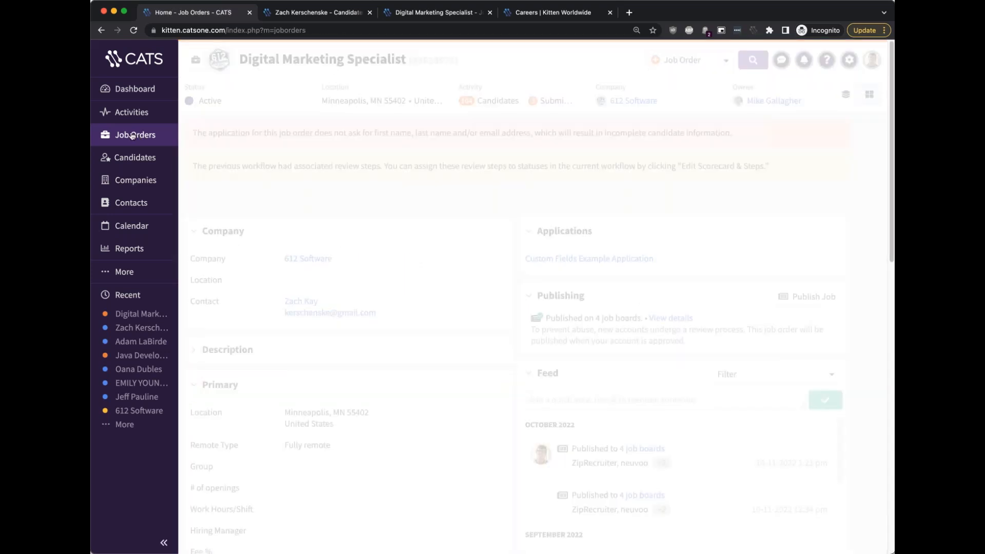
click(139, 159)
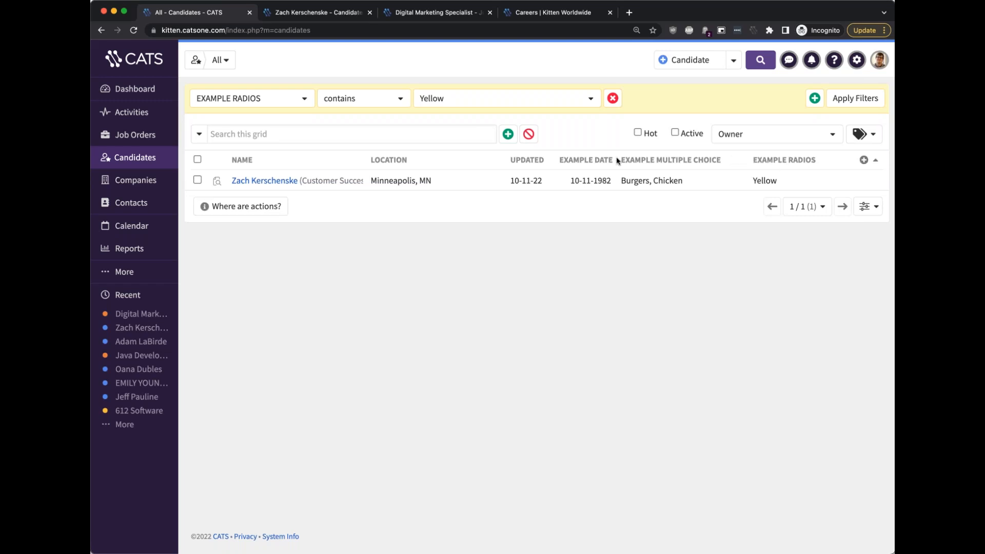
click(875, 164)
click(875, 163)
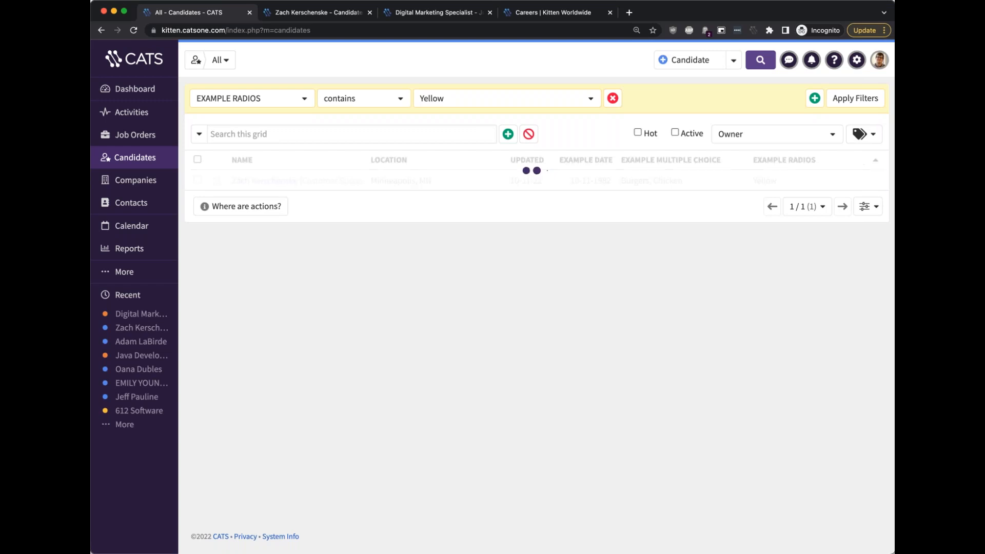
click(613, 99)
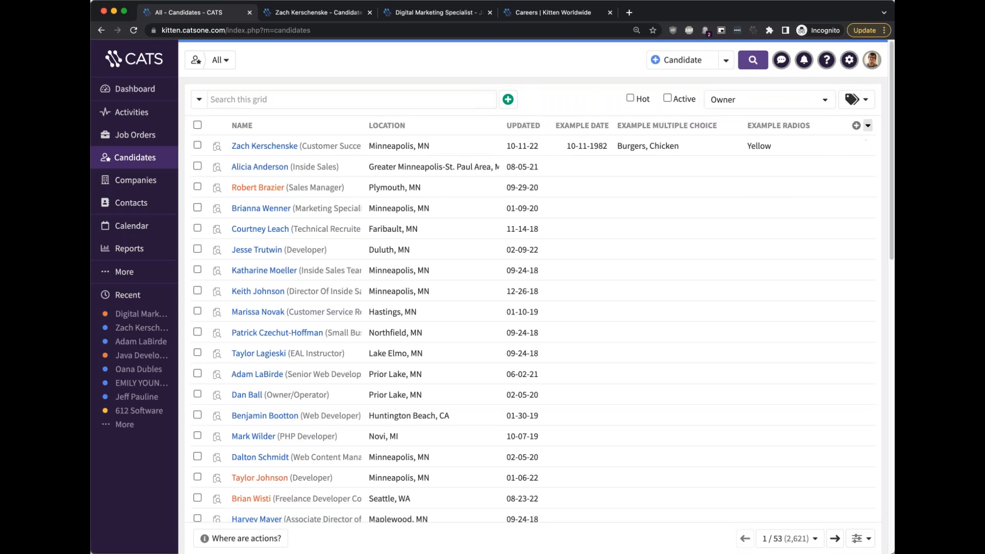
- Open the record of the candidate whose EXAMPLE RADIOS value is Yellow
click(868, 125)
click(868, 128)
double_click(762, 147)
click(764, 146)
click(264, 145)
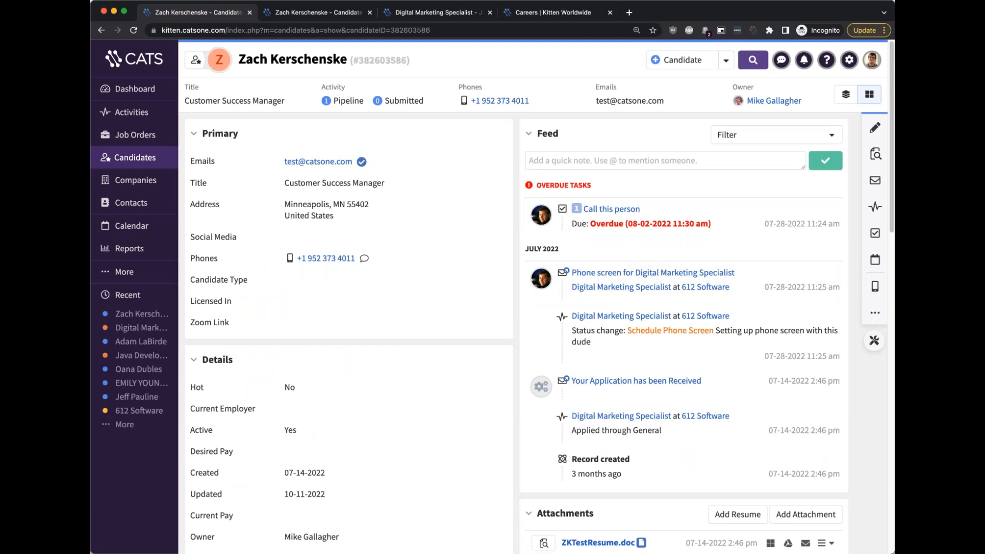
- Customize the candidate form by adding a card titled test and placing it below the Job Orders card
mouse_move(685, 209)
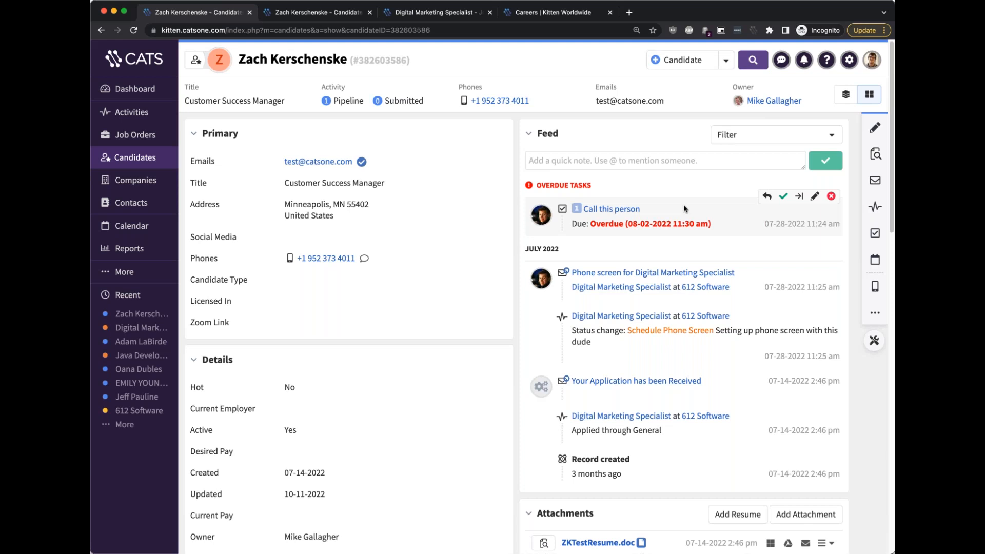
scroll(684, 206, down, 1)
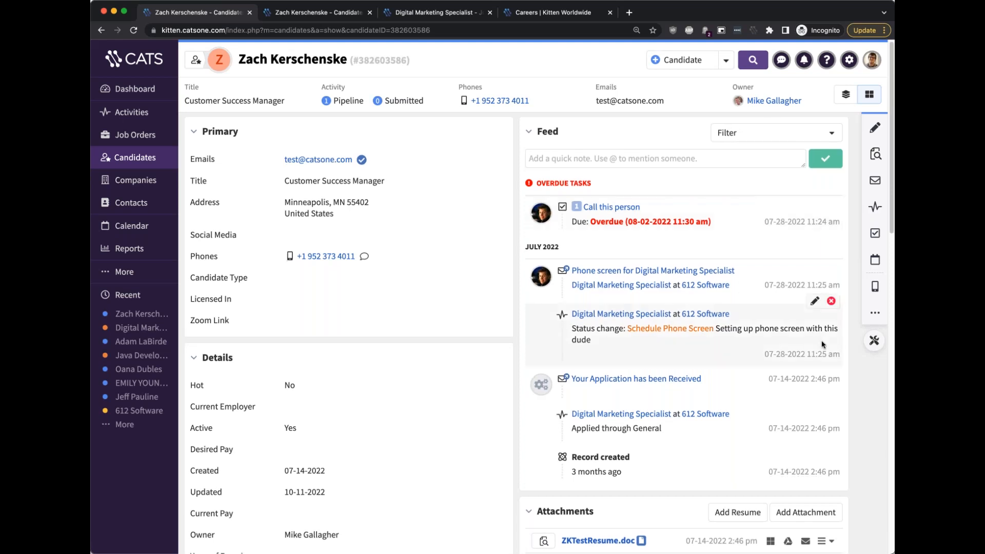
click(871, 343)
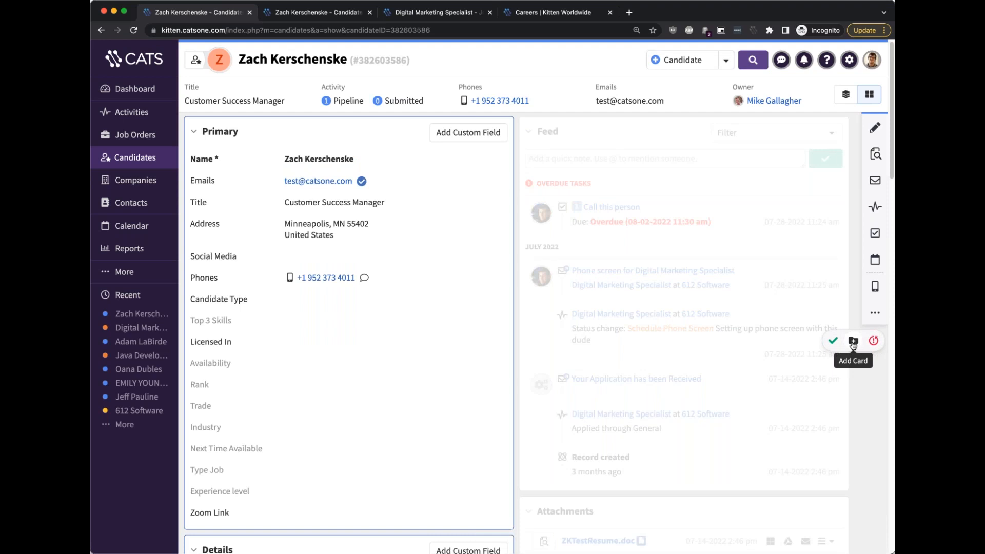
click(853, 342)
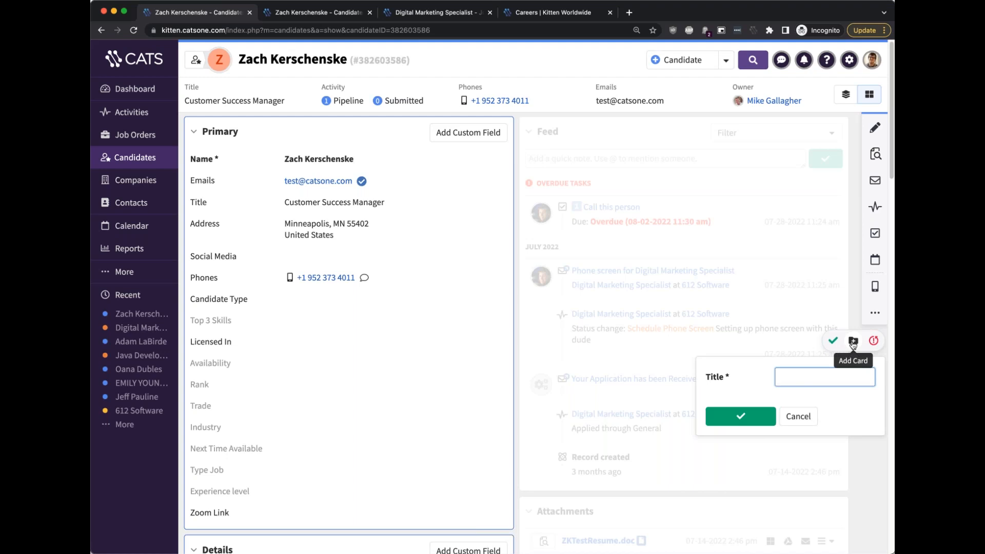
text(test)
click(752, 421)
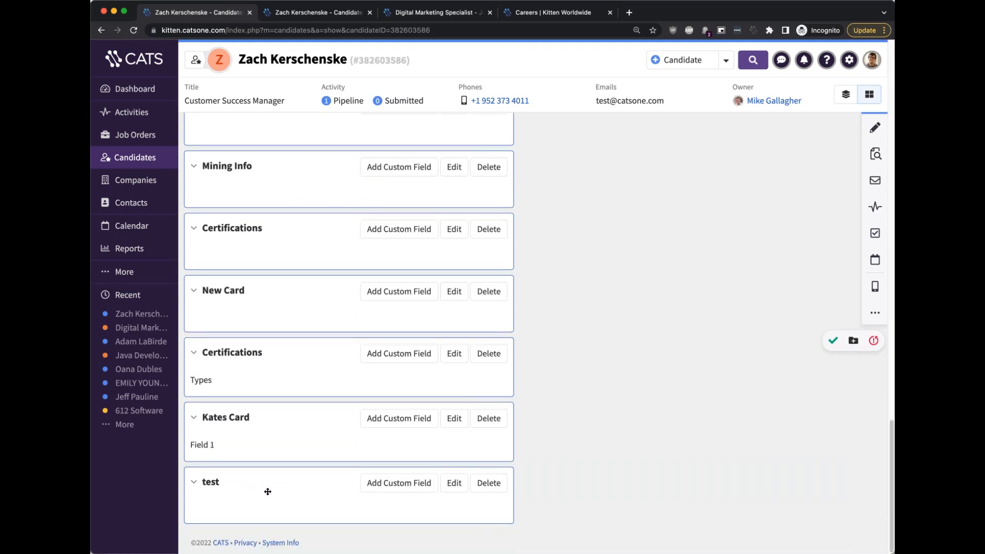
drag(266, 484, 656, 154)
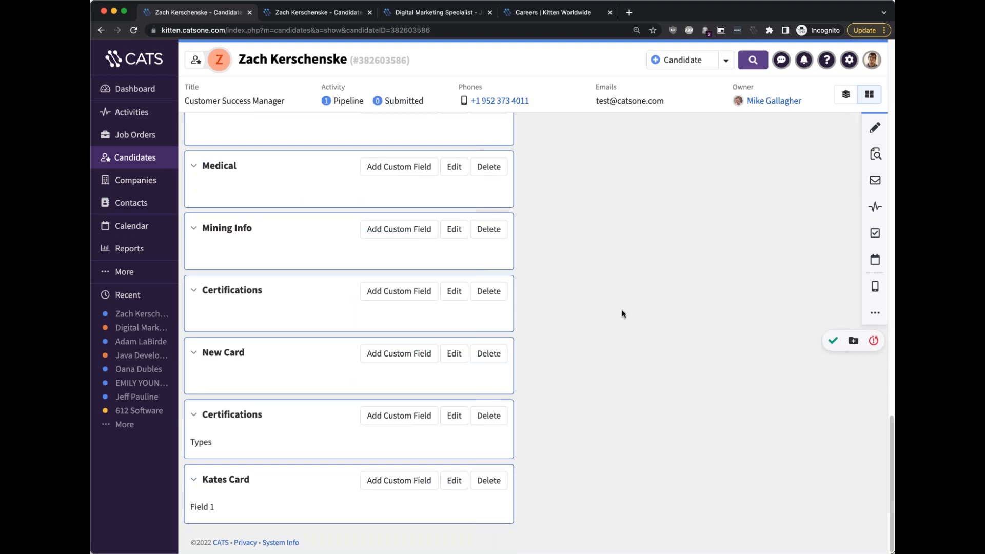
- Move EXAMPLE USER, EXAMPLE RADIOS and EXAMPLE DROPDOWN from EXAMPLE CARD to the test card and finish customizing
scroll(621, 318, up, 6)
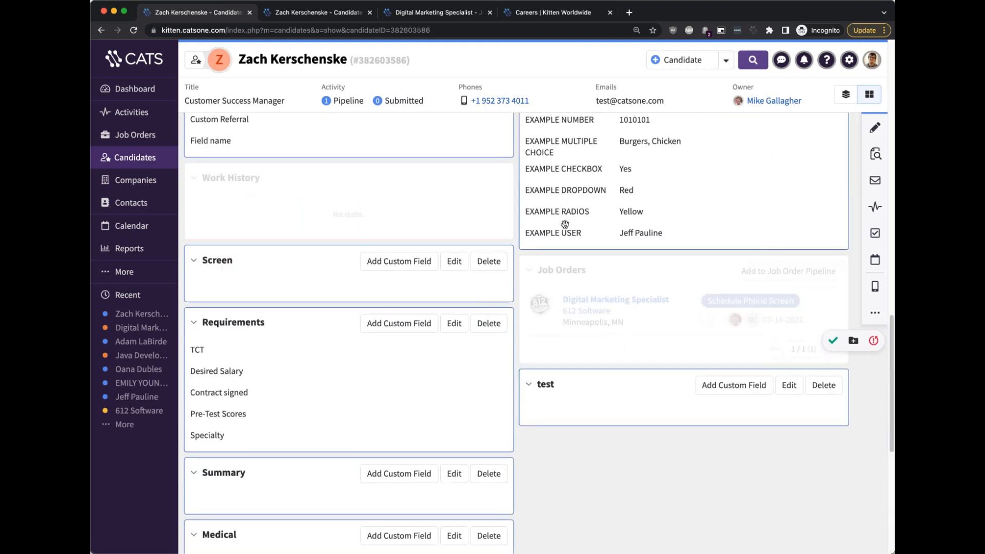
mouse_move(565, 224)
mouse_down()
mouse_move(577, 410)
mouse_move(578, 400)
mouse_up()
mouse_move(565, 214)
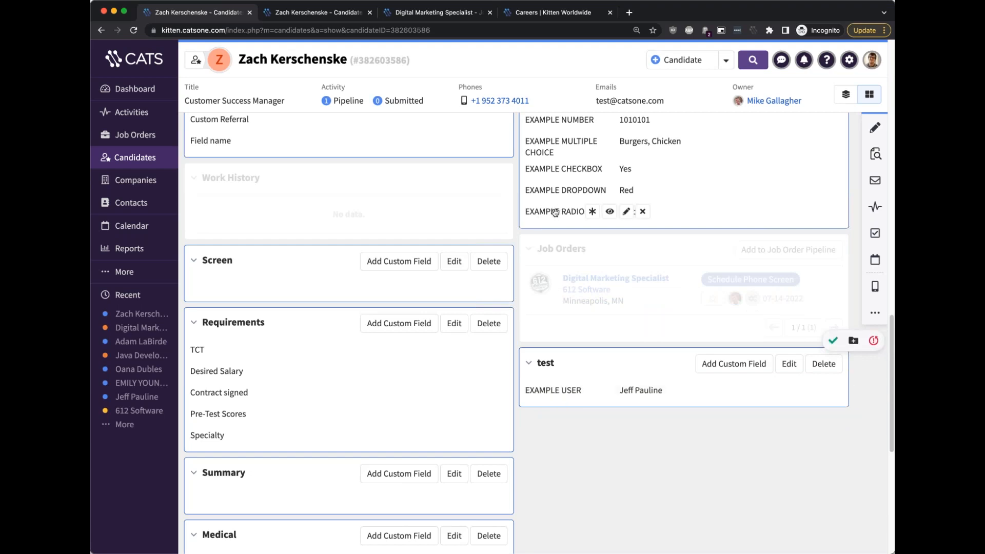
drag(555, 212, 557, 372)
drag(562, 192, 565, 370)
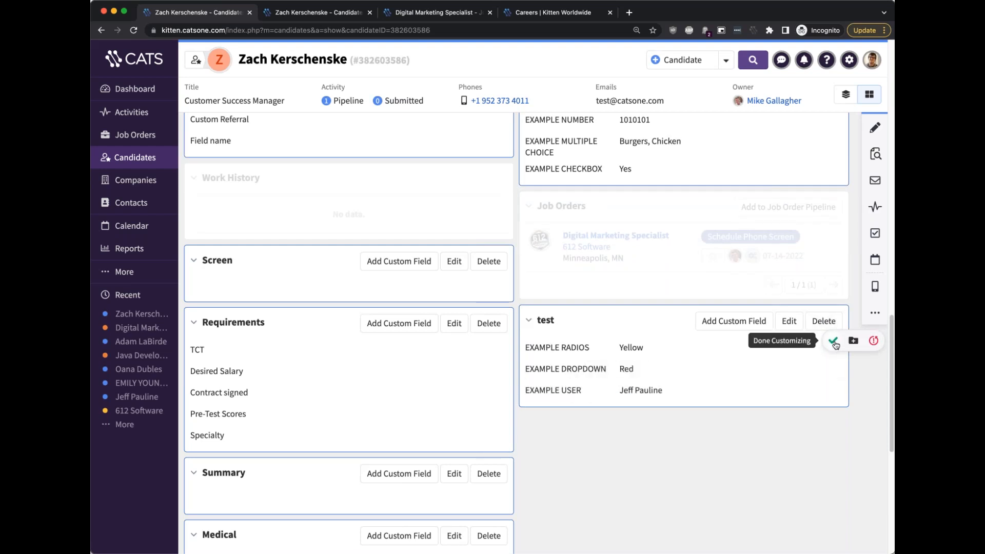
click(833, 342)
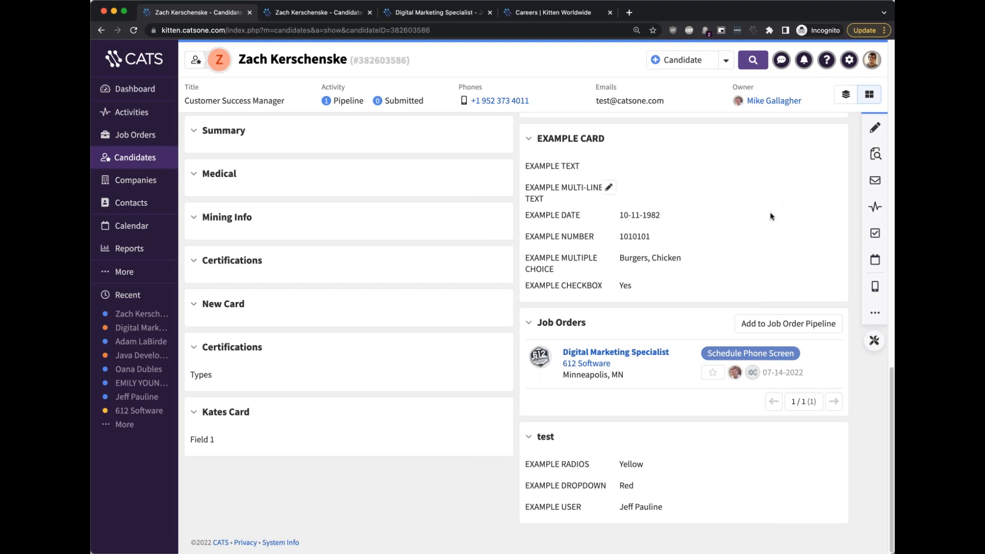
- Reopen the candidate form's customization mode and examine the options for adding custom fields to its cards
scroll(769, 214, up, 1)
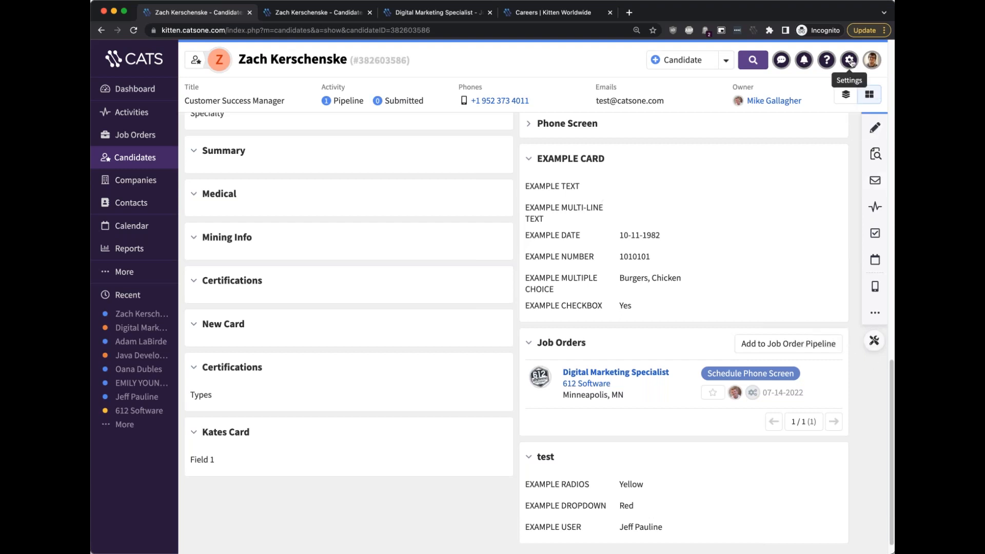
click(874, 341)
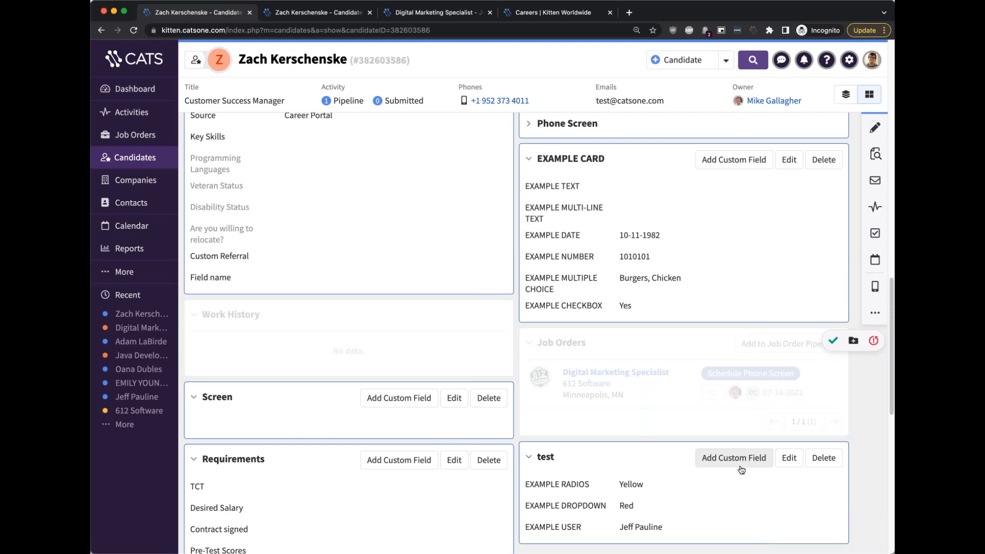
triple_click(265, 66)
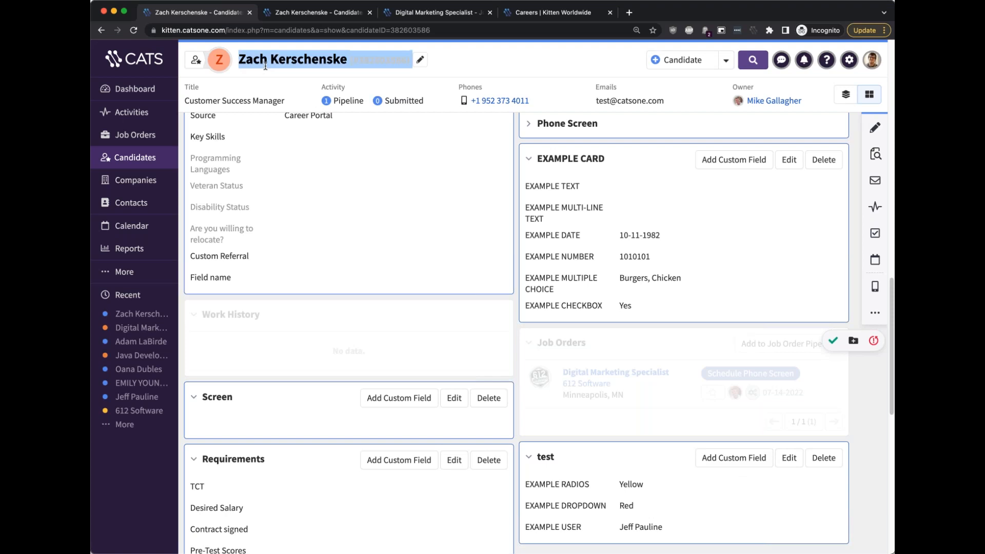
click(291, 59)
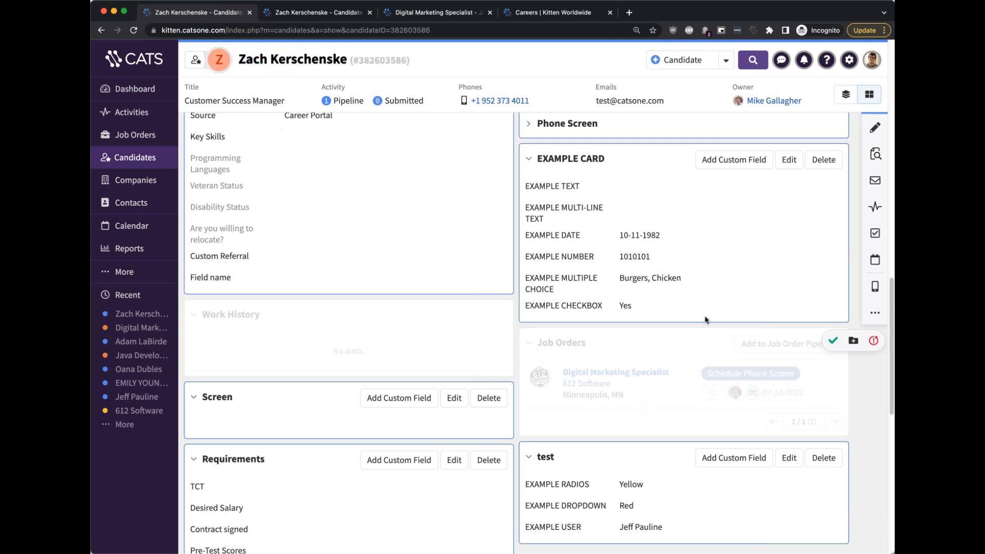
- Go to the Custom Fields page in the administration settings and look over the list of fields
click(847, 60)
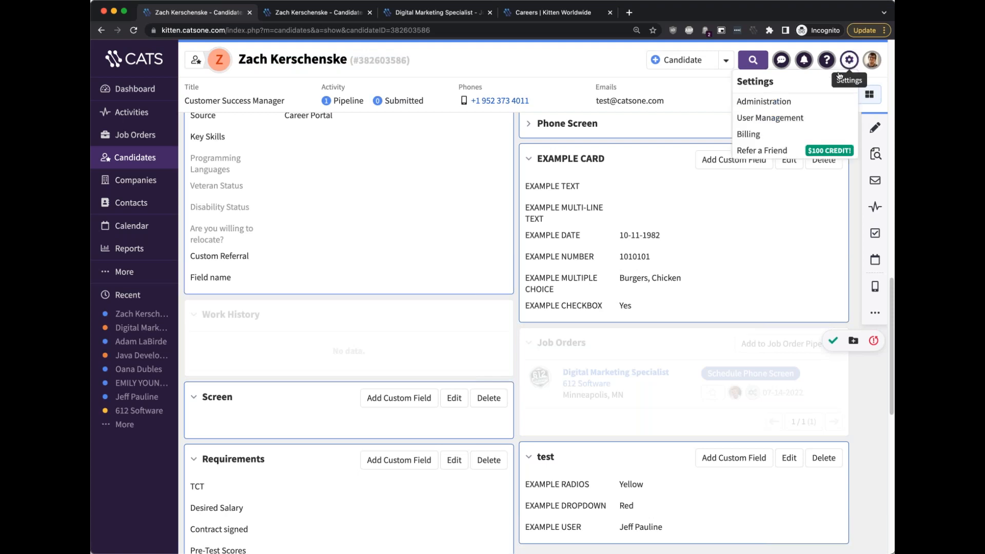
click(811, 105)
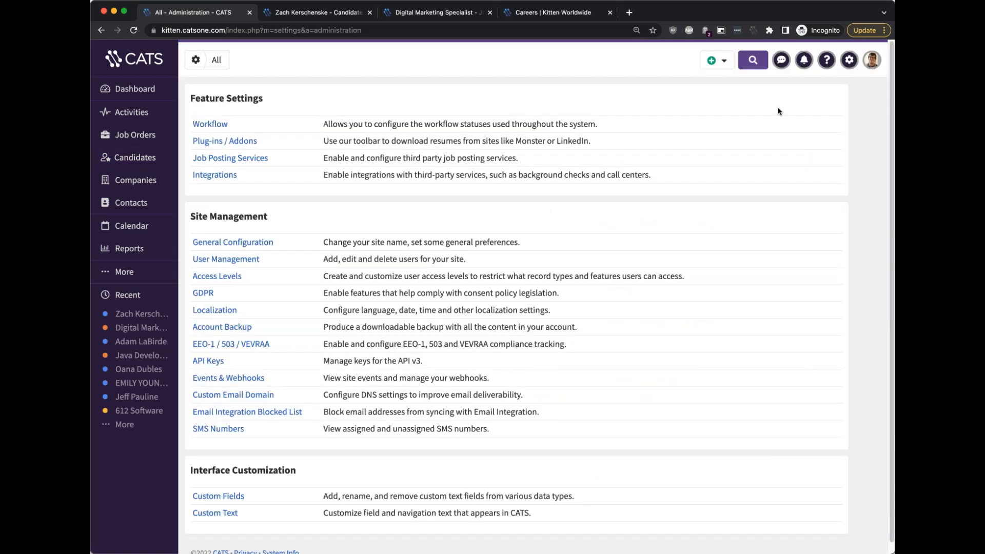
scroll(339, 339, down, 1)
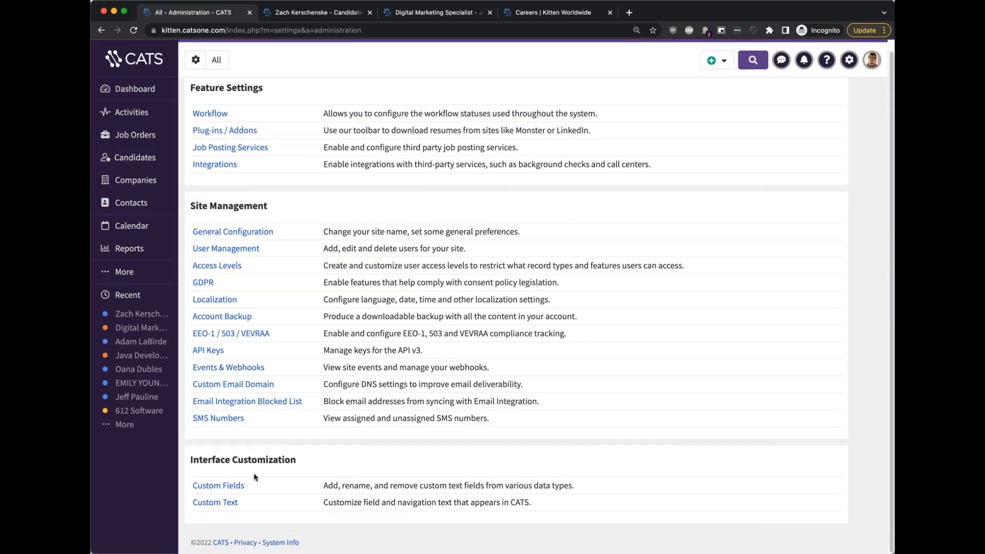
click(220, 486)
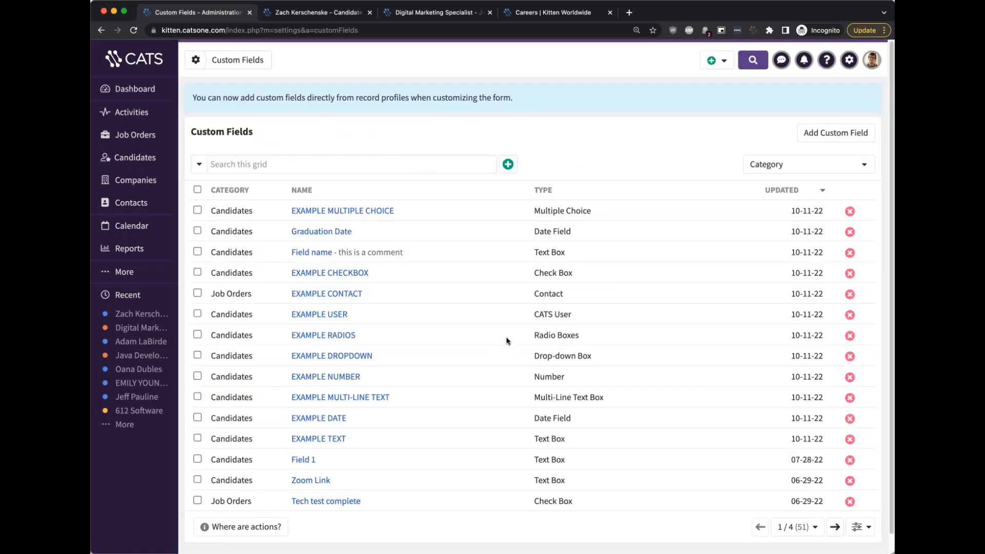
scroll(506, 341, down, 1)
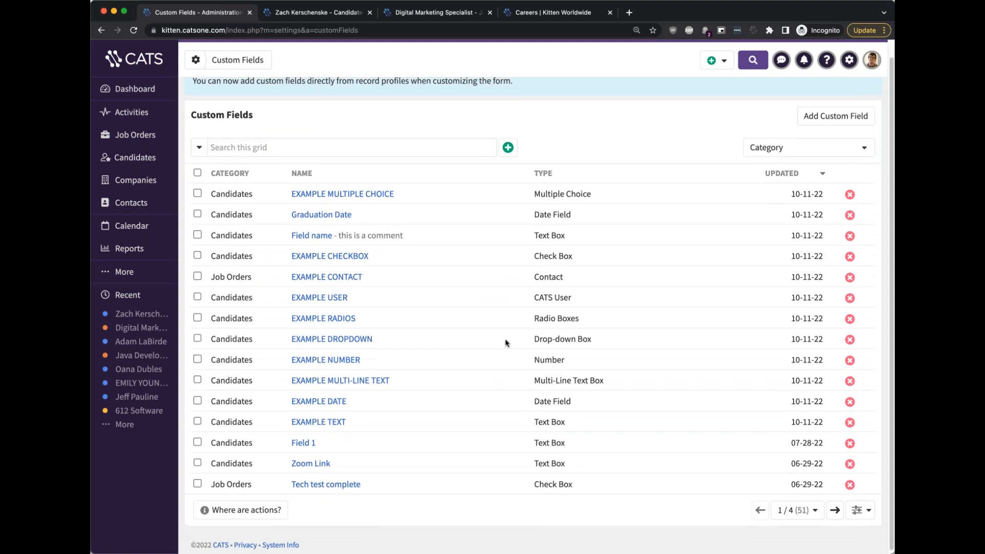
scroll(505, 343, up, 1)
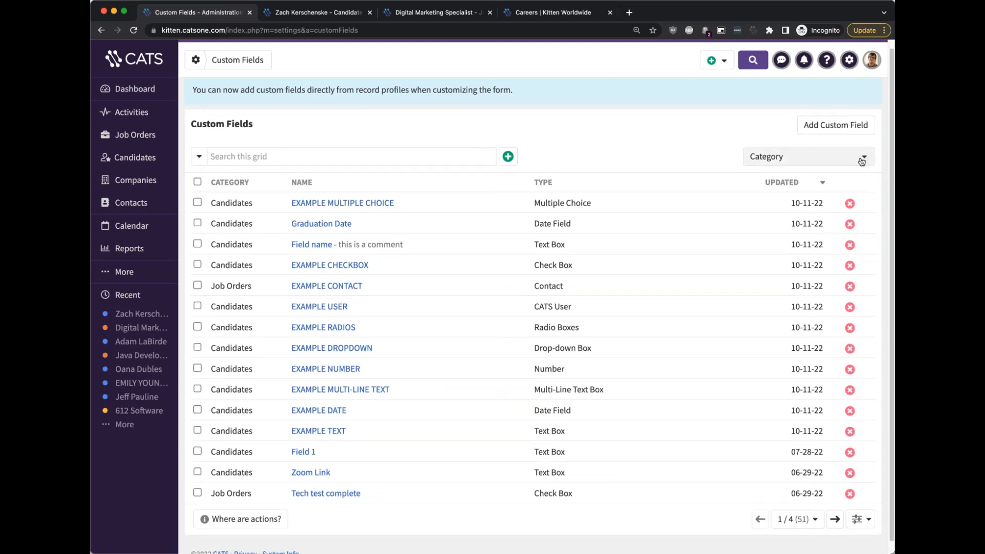
- Filter the custom fields list to the Candidates category and look over the listed fields
click(861, 161)
click(808, 176)
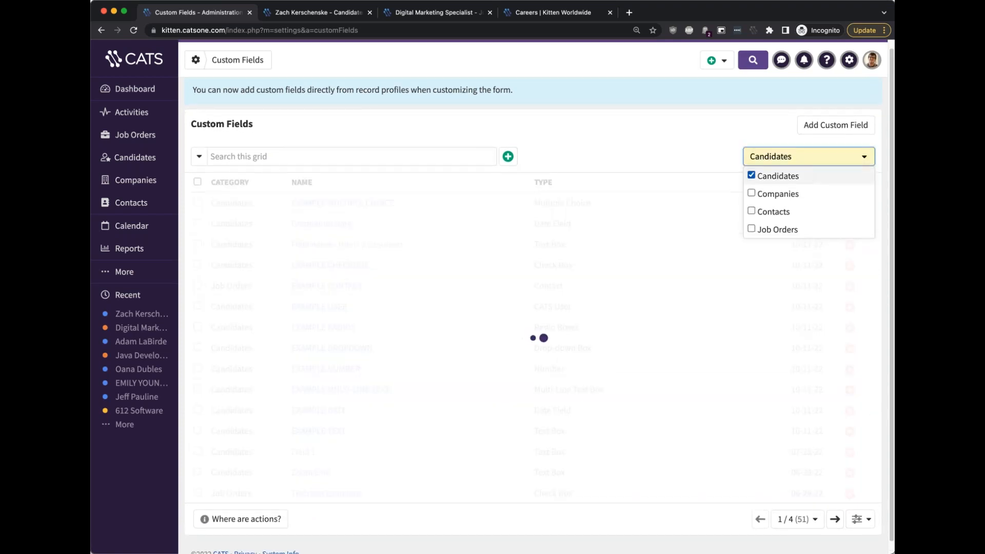
click(644, 136)
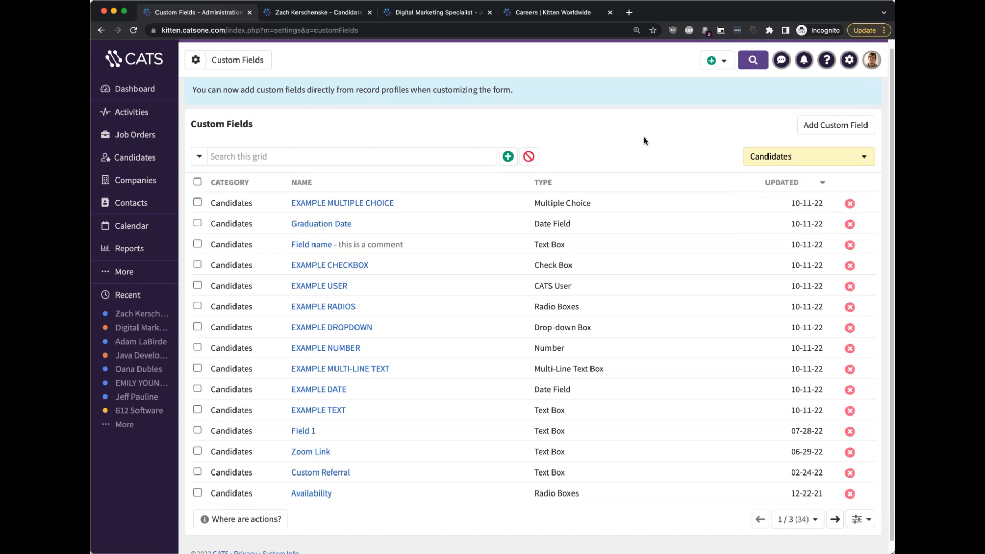
scroll(644, 137, down, 1)
scroll(644, 137, up, 1)
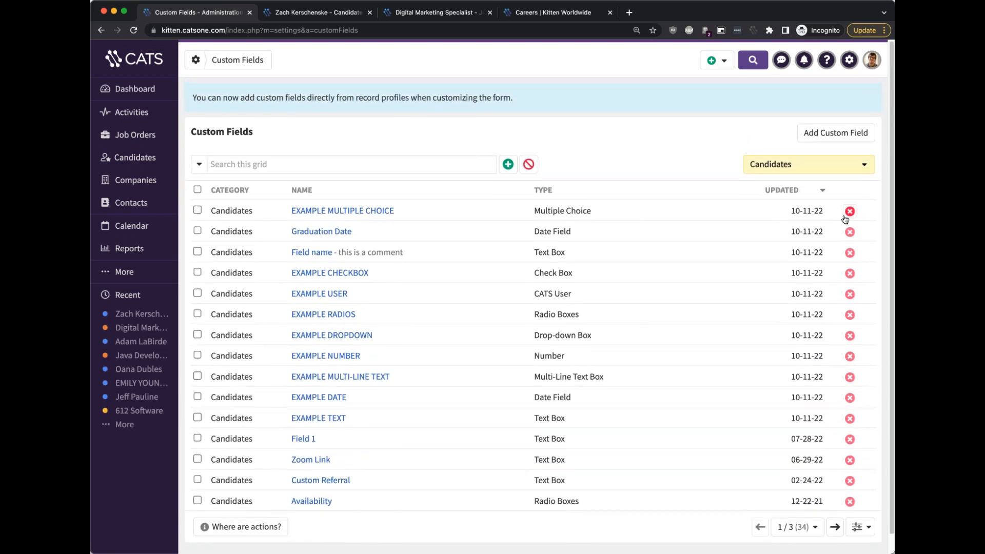
scroll(565, 255, down, 1)
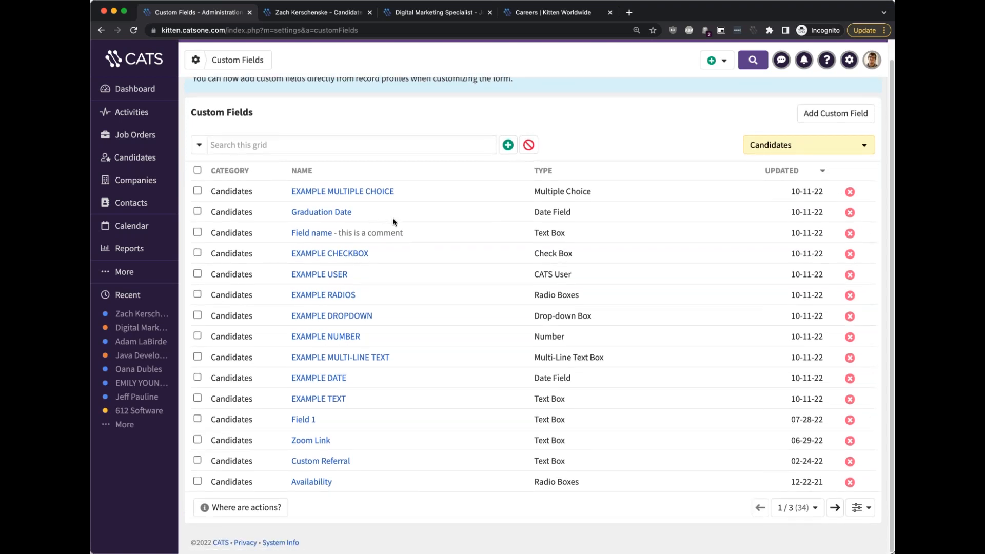
- Open the EXAMPLE MULTIPLE CHOICE field for editing, review its answer options and their ordering, and close it without saving
click(350, 191)
scroll(408, 314, down, 3)
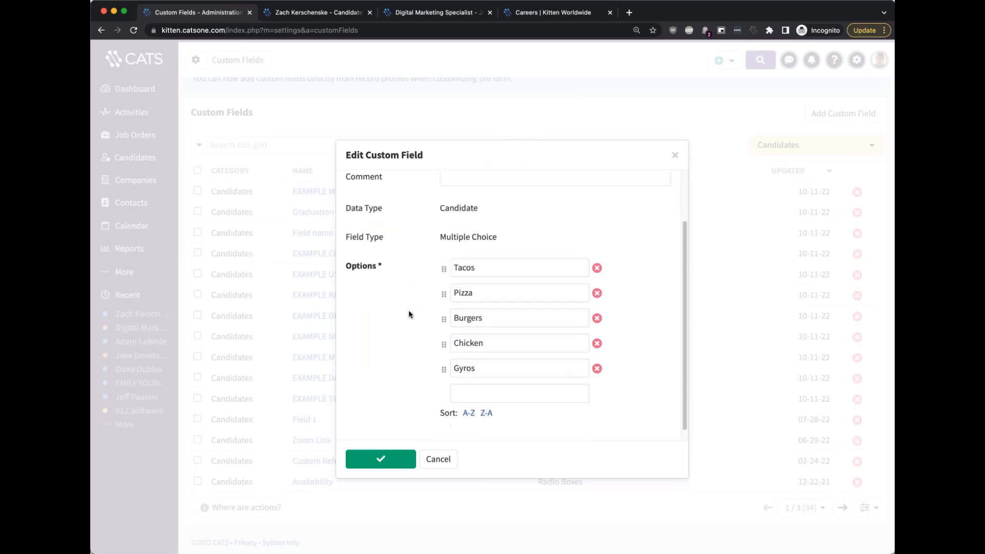
scroll(408, 314, up, 3)
scroll(409, 314, down, 3)
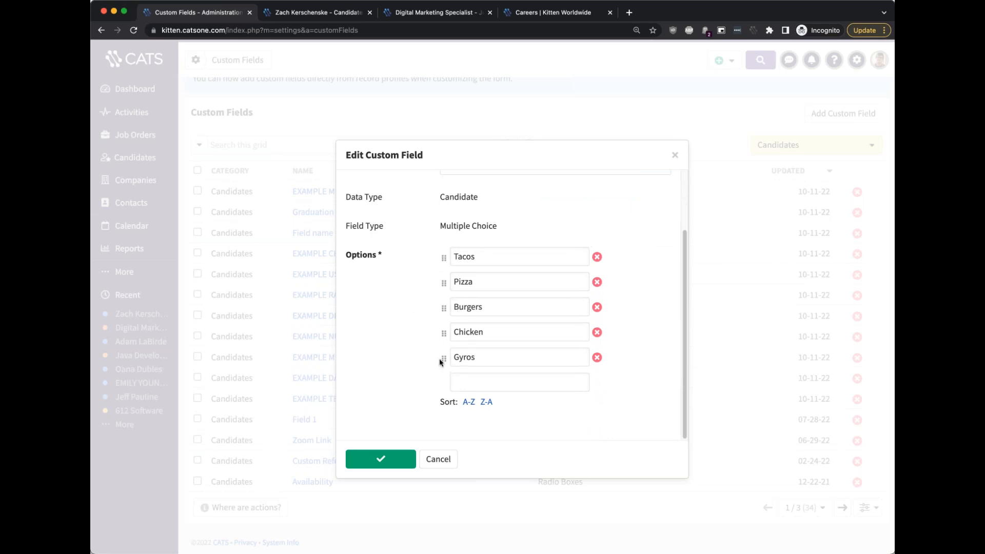
drag(441, 356, 441, 332)
click(424, 361)
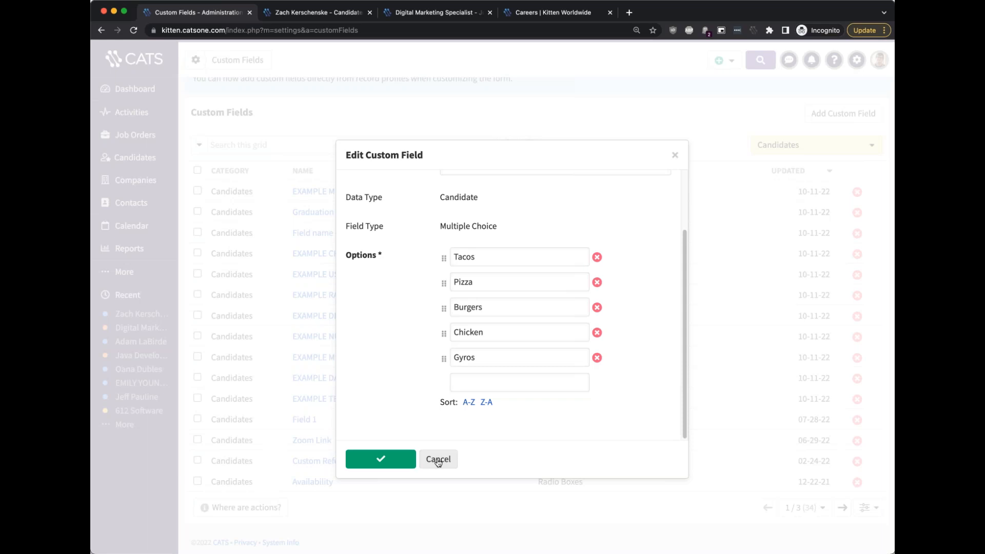
click(437, 460)
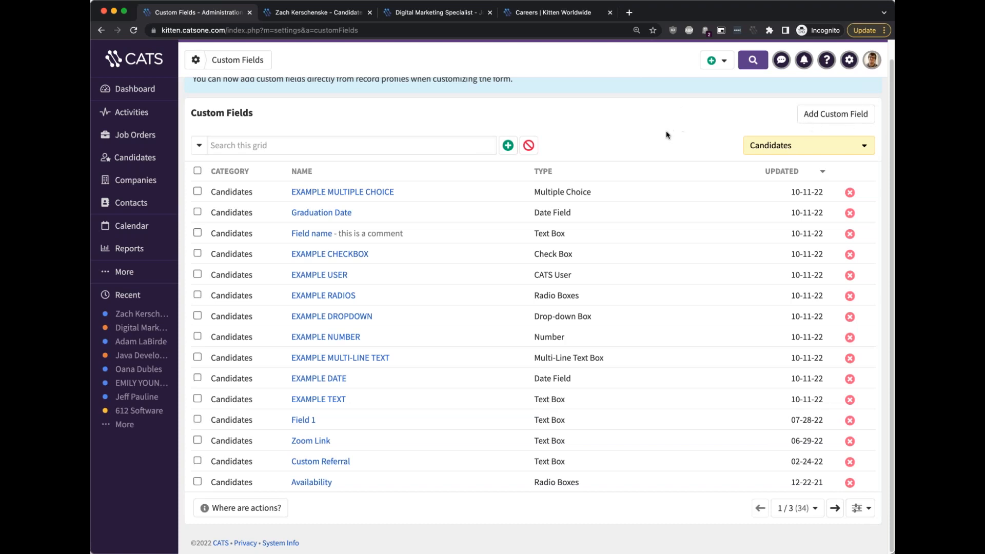
- Open the training videos from the support resources and look over all uploads on the CATS Software, LLC YouTube channel
scroll(665, 134, up, 1)
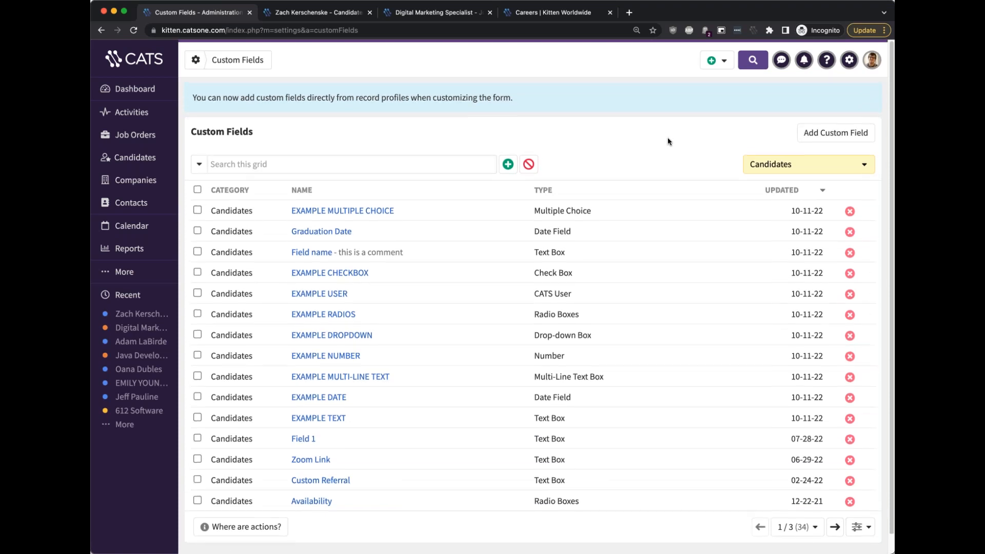
click(827, 61)
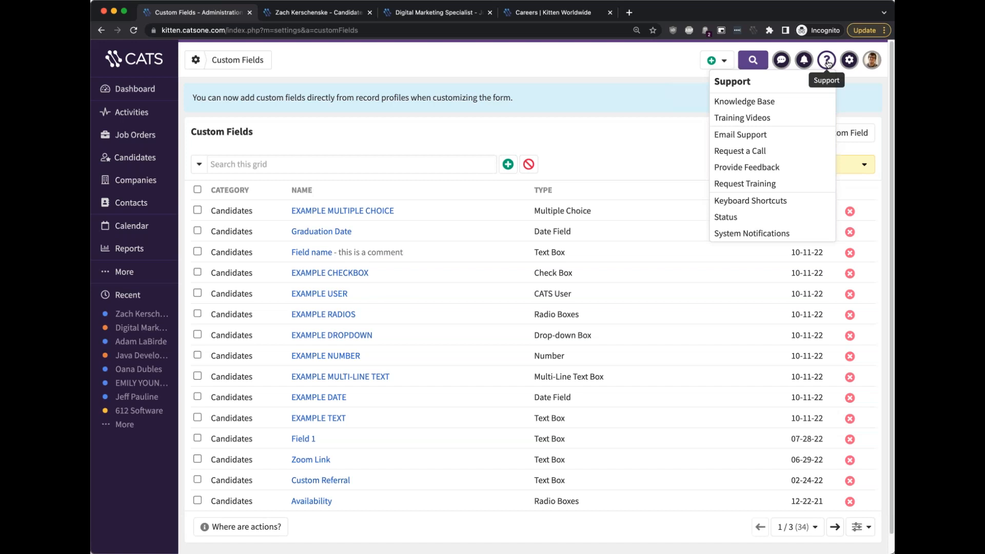
click(789, 120)
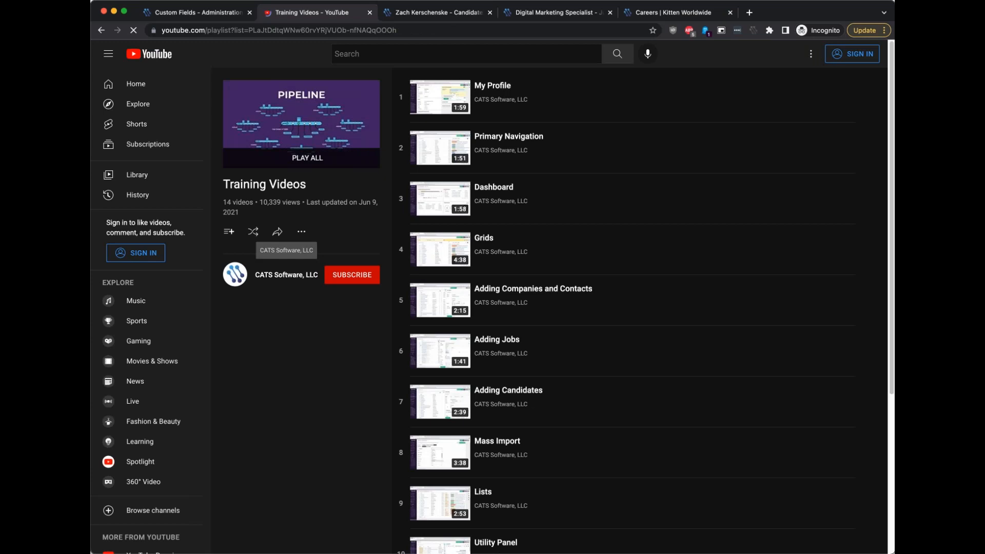
click(286, 275)
click(308, 241)
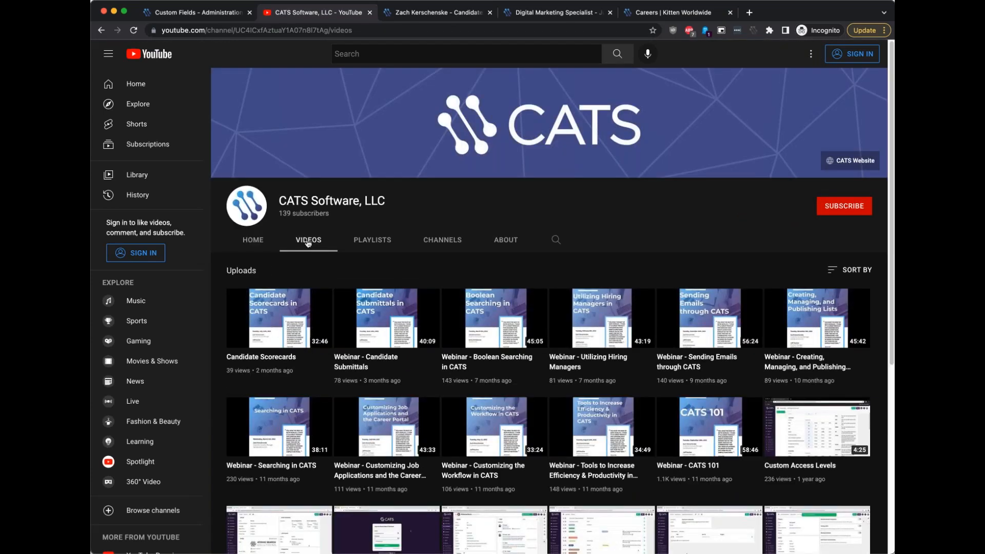
scroll(308, 243, down, 5)
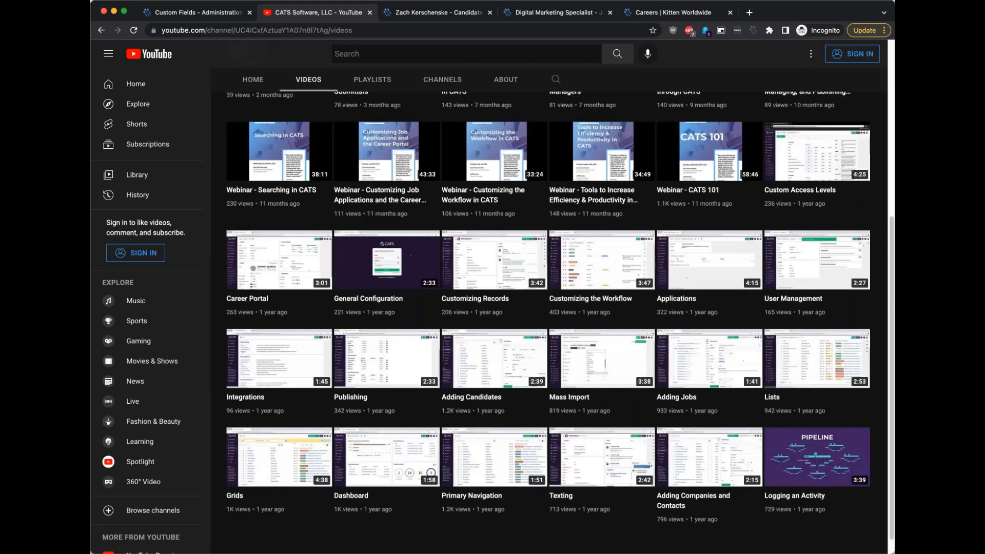
scroll(363, 242, up, 5)
- Open the channel's Recorded Webinars playlist in full and look through the available webinars
click(365, 242)
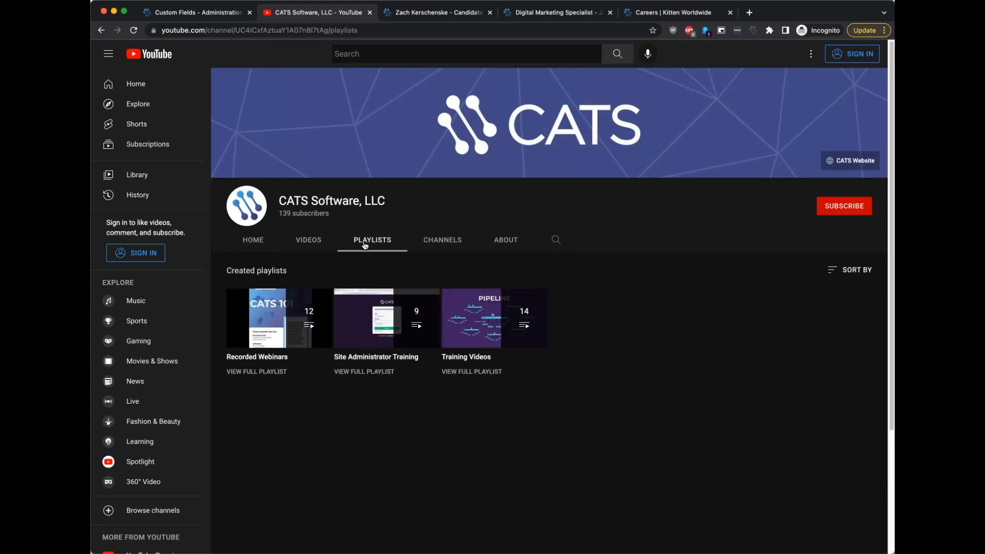
click(272, 372)
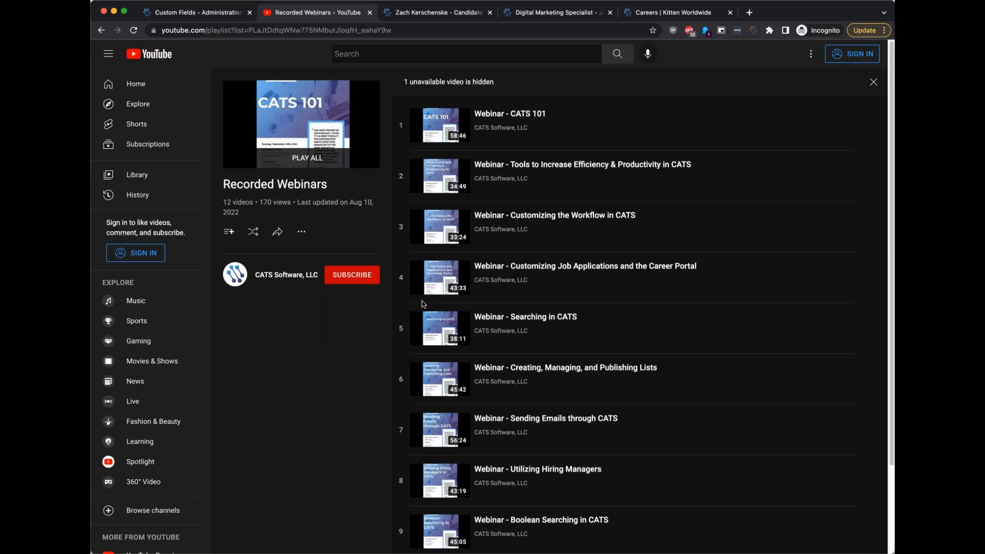
scroll(637, 200, down, 2)
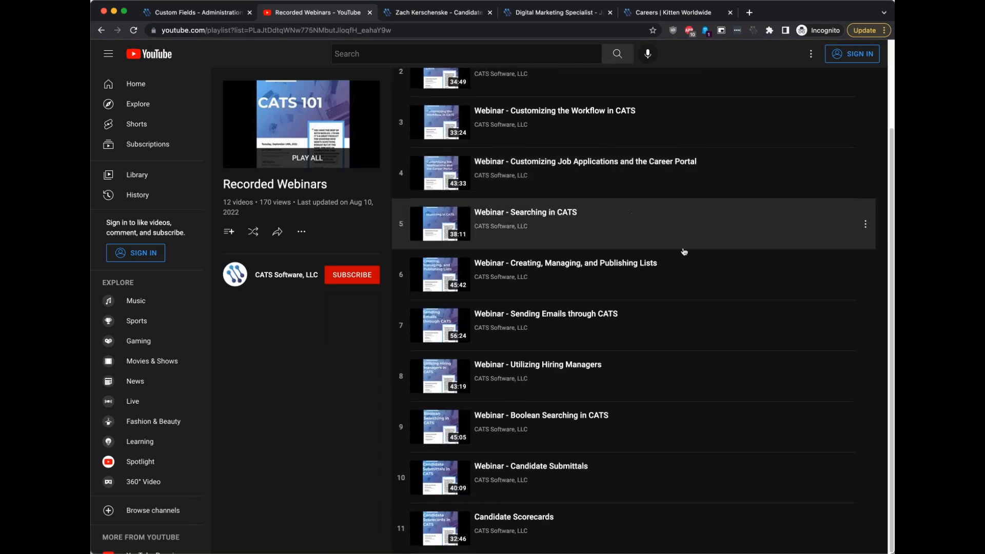
scroll(684, 251, up, 2)
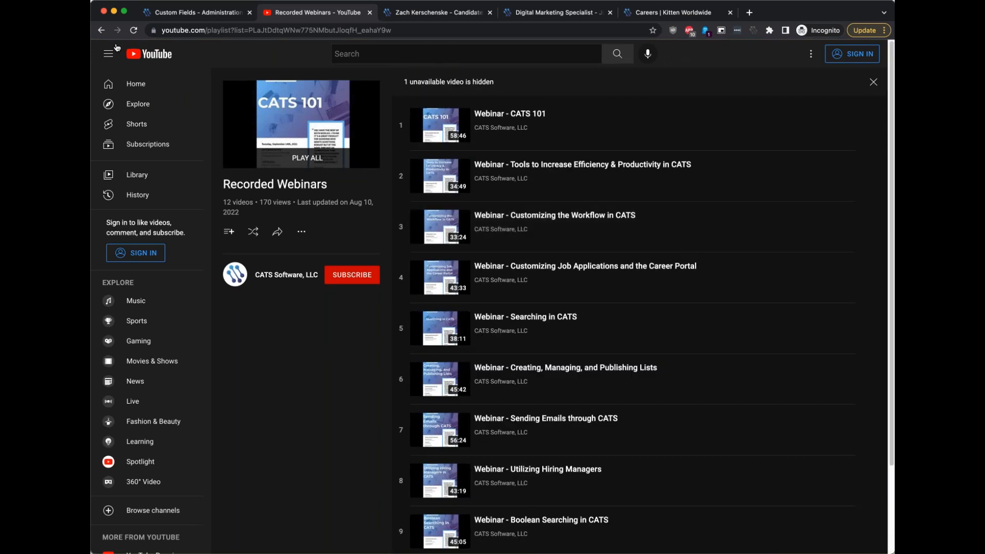
scroll(653, 194, down, 2)
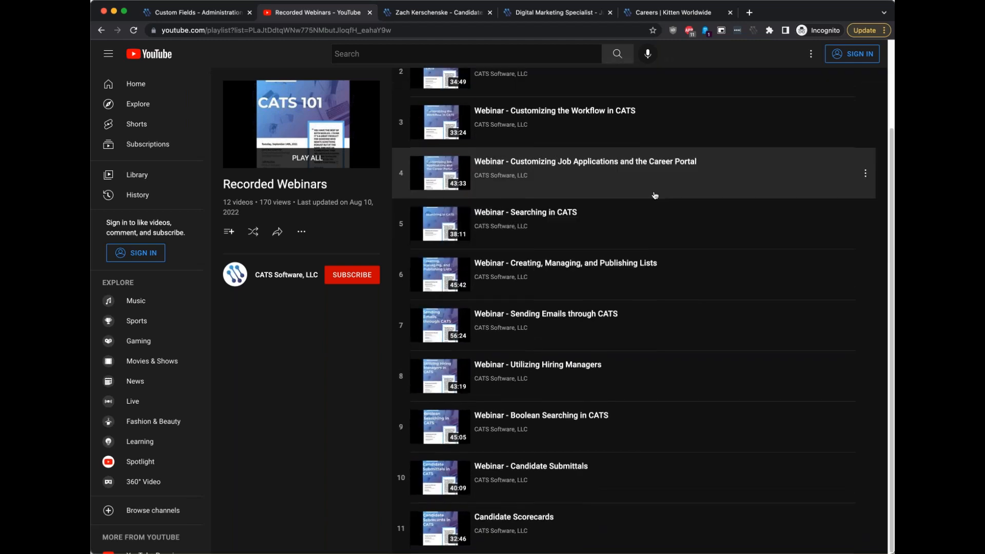
scroll(654, 194, up, 2)
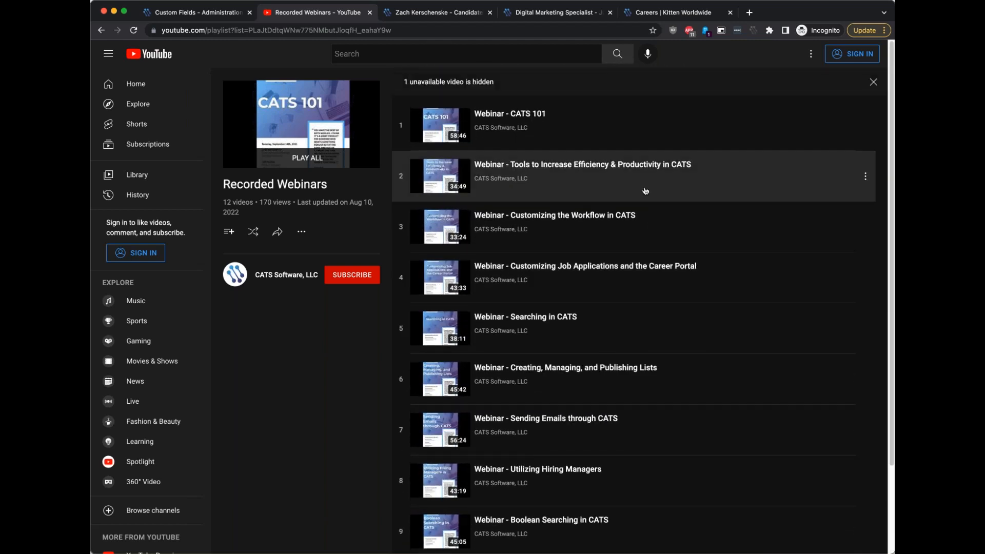
scroll(653, 261, down, 1)
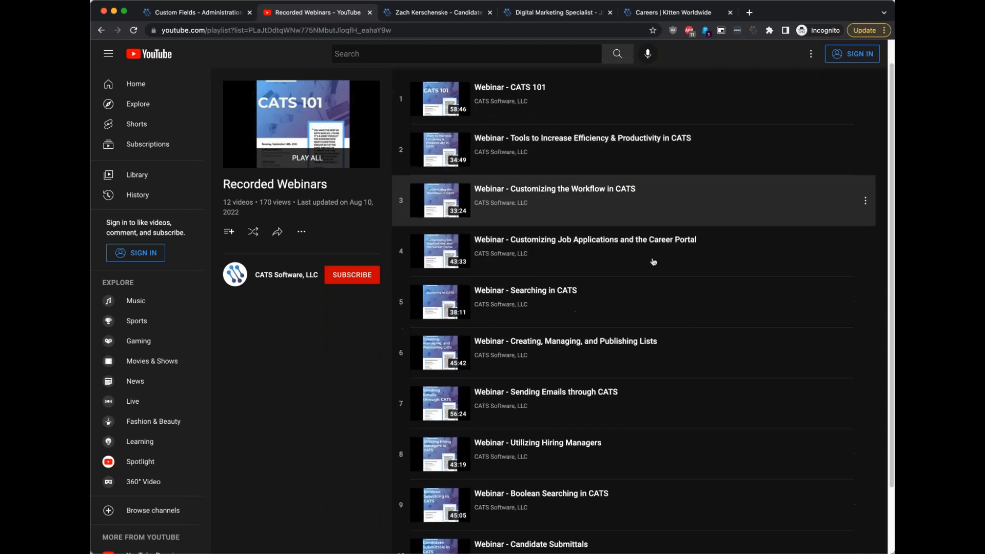
scroll(653, 261, down, 3)
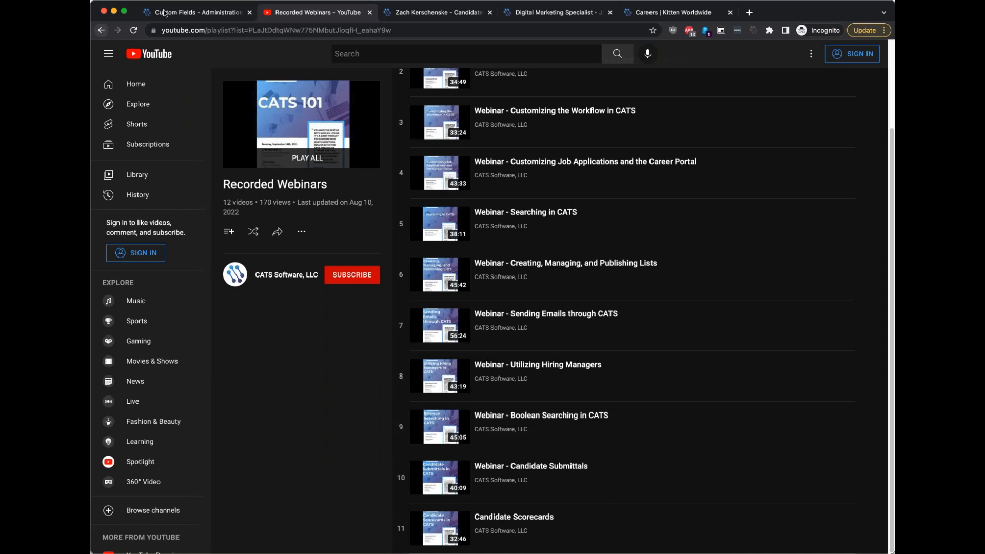
- Switch back to the CATS Custom Fields page and review the available support options, including requesting training
click(198, 13)
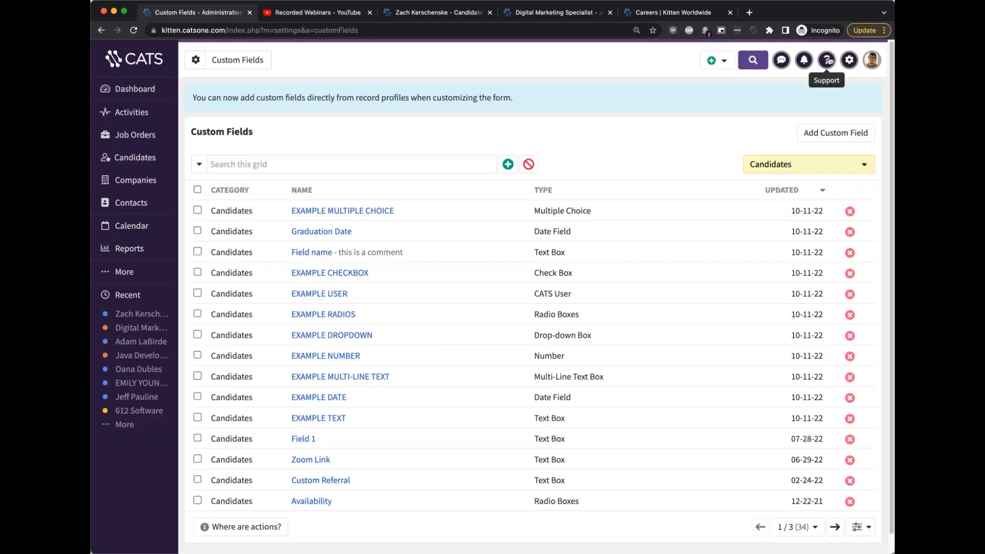
click(827, 60)
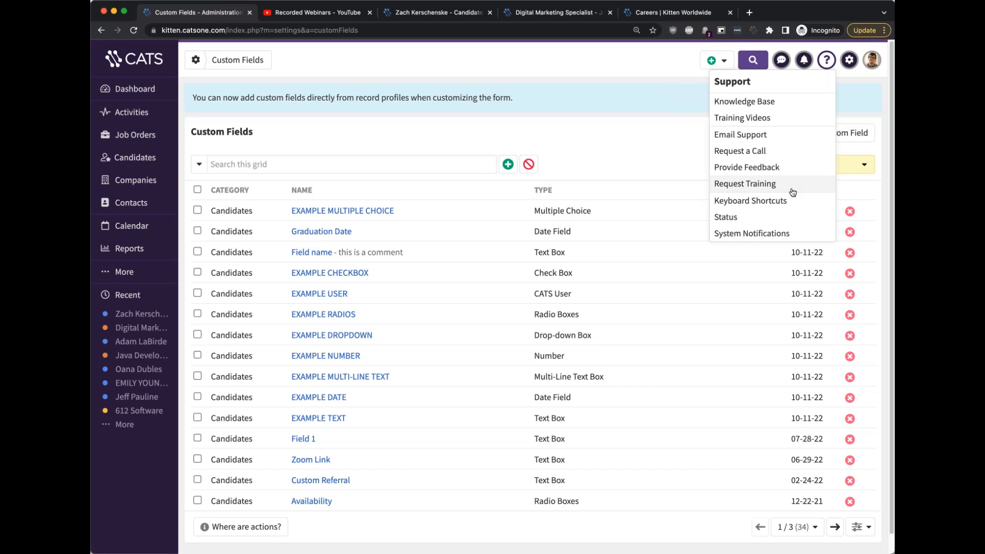
click(827, 61)
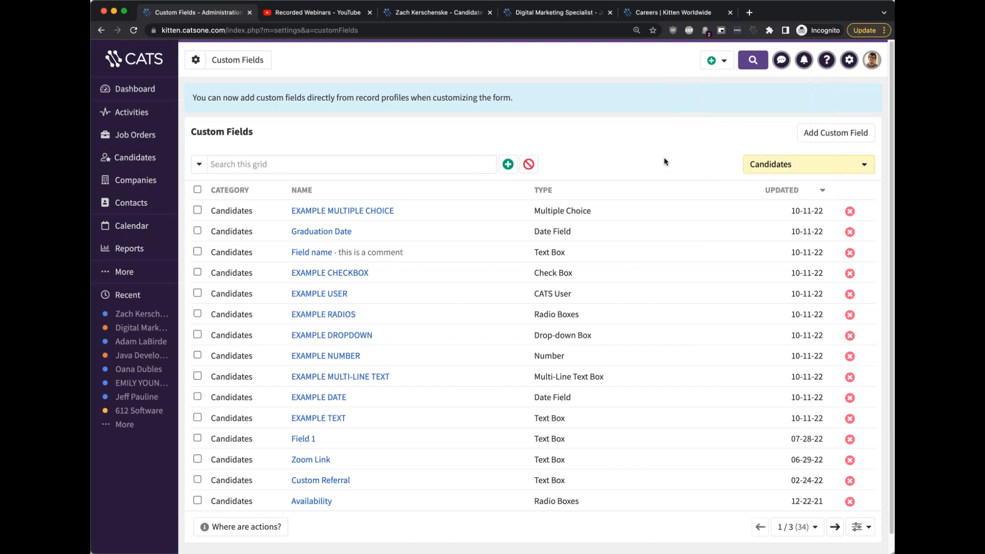